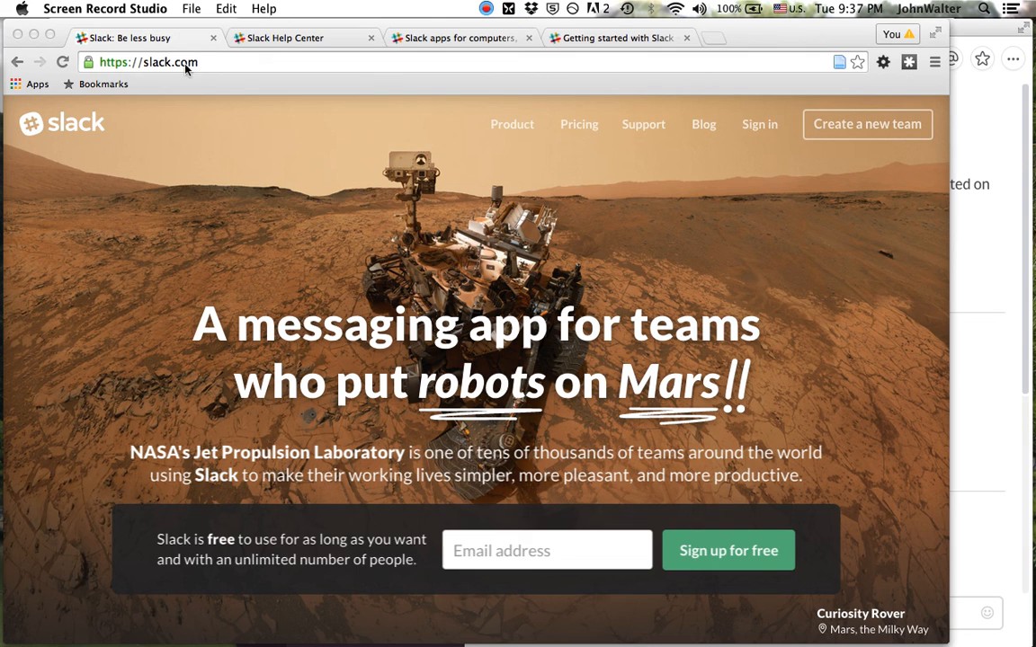
Step: Open the already signed-in writ501_f15 team from the Slack sign-in page and copy the base part of its web address
left_click(760, 126)
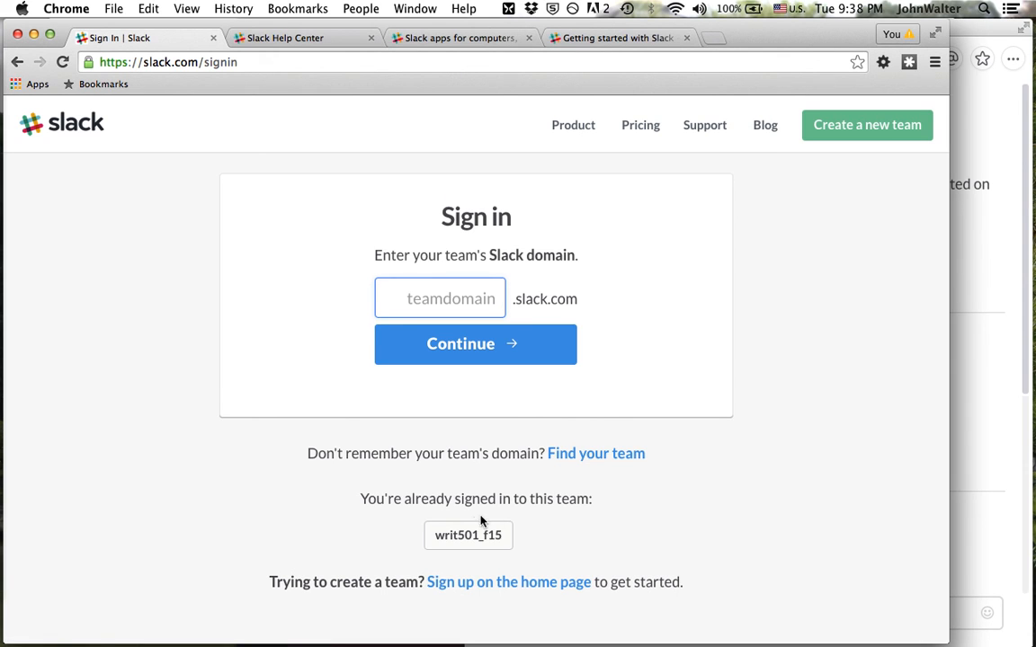
left_click(483, 536)
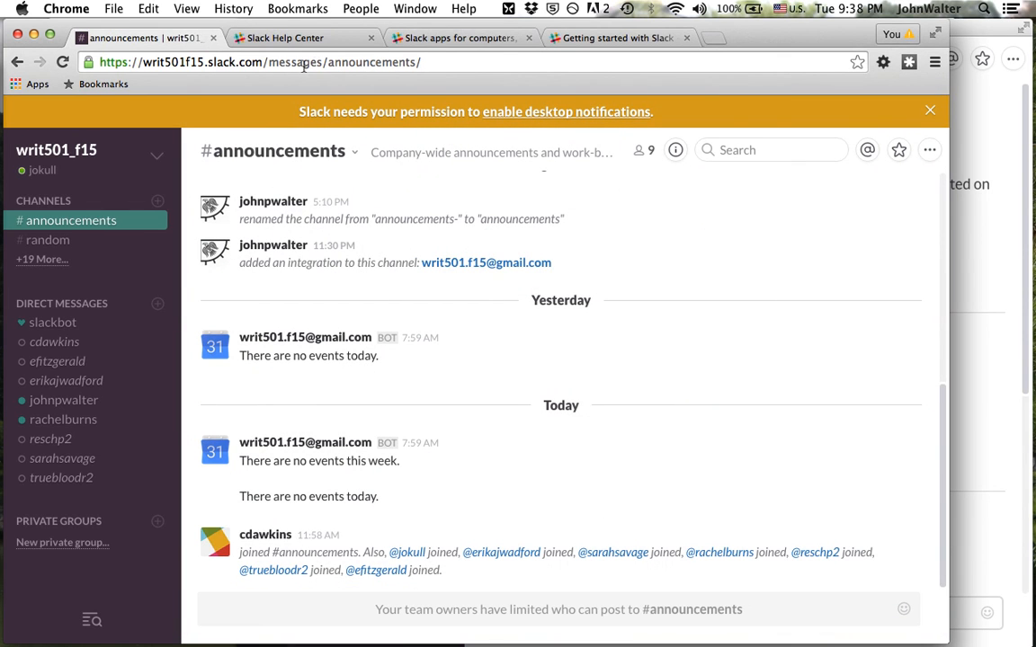
left_click(266, 62)
left_click_drag(266, 62, 96, 64)
key("super+c")
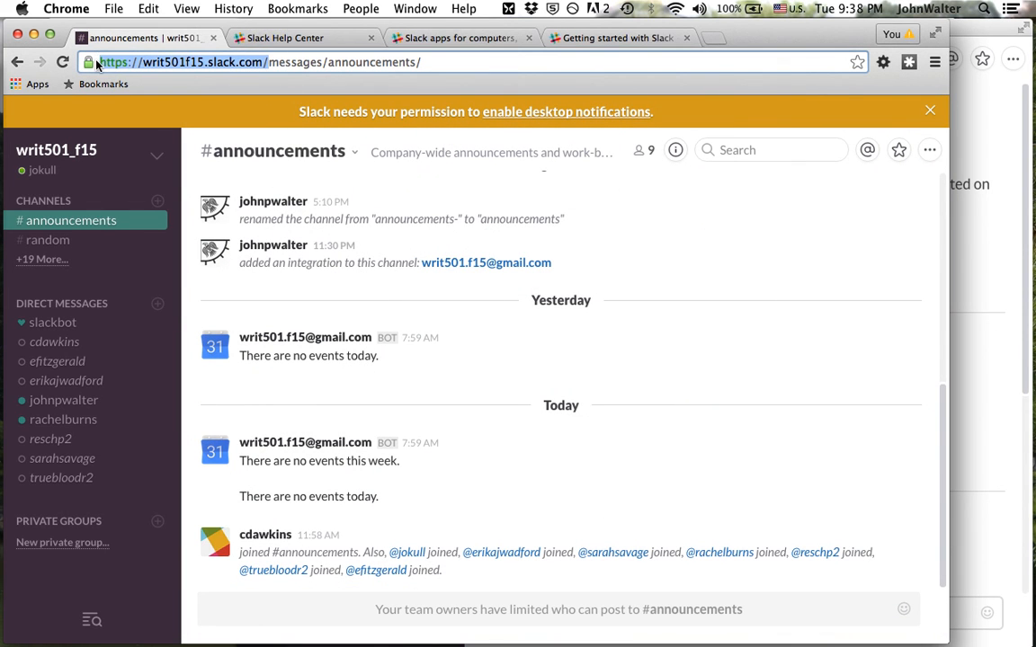
Step: Replace the team page's address and return to the slack.com home page
key("BackSpace")
triple_click(256, 57)
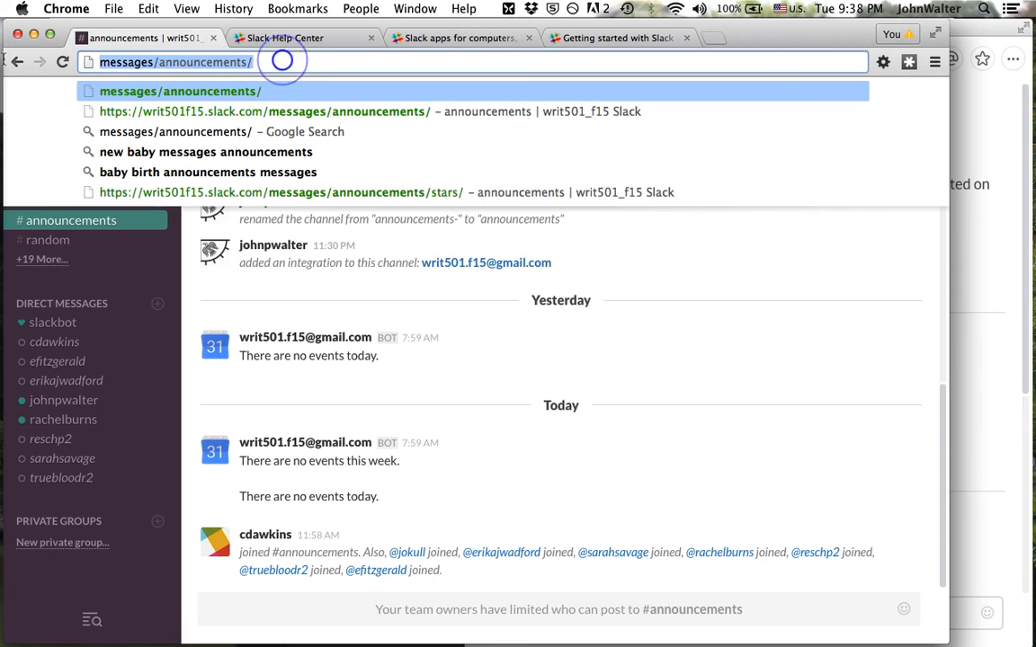
key("BackSpace")
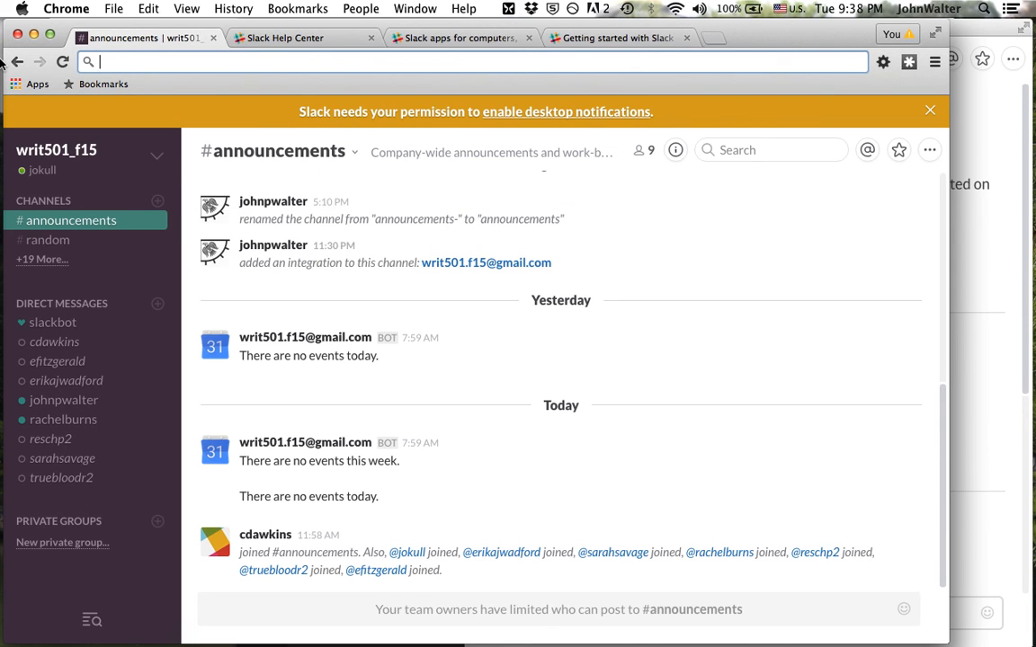
type("slack")
key("Return")
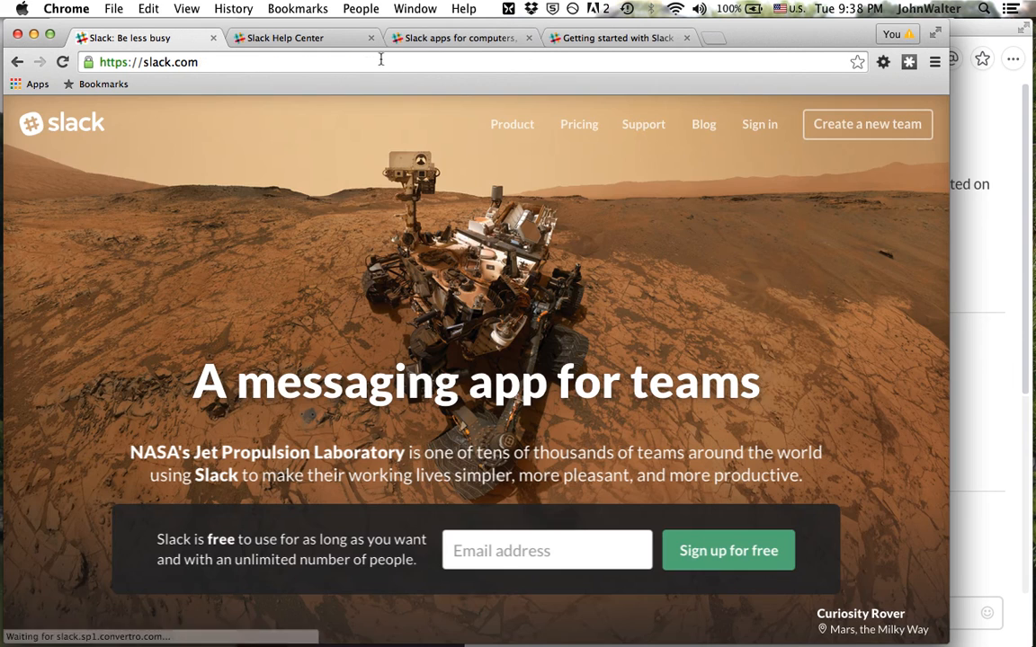
left_click(340, 62)
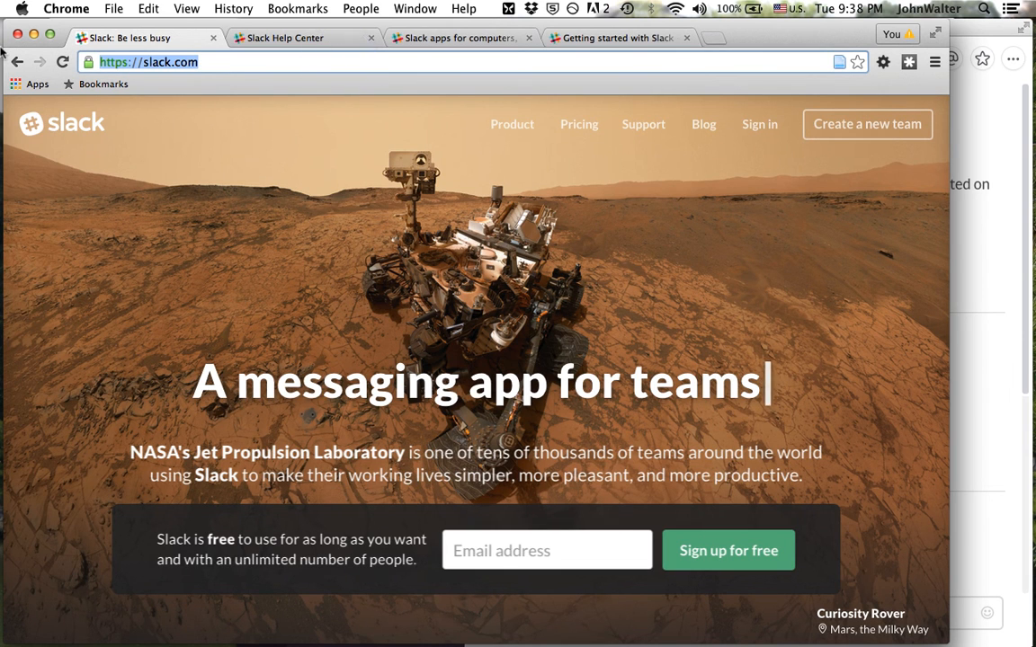
key("super+v")
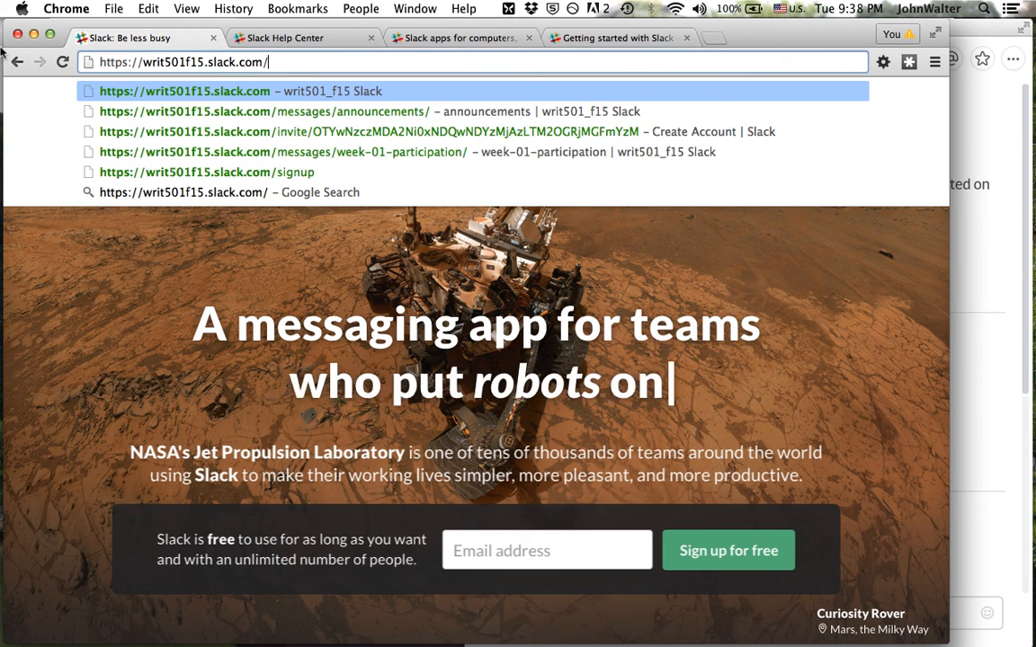
key("Return")
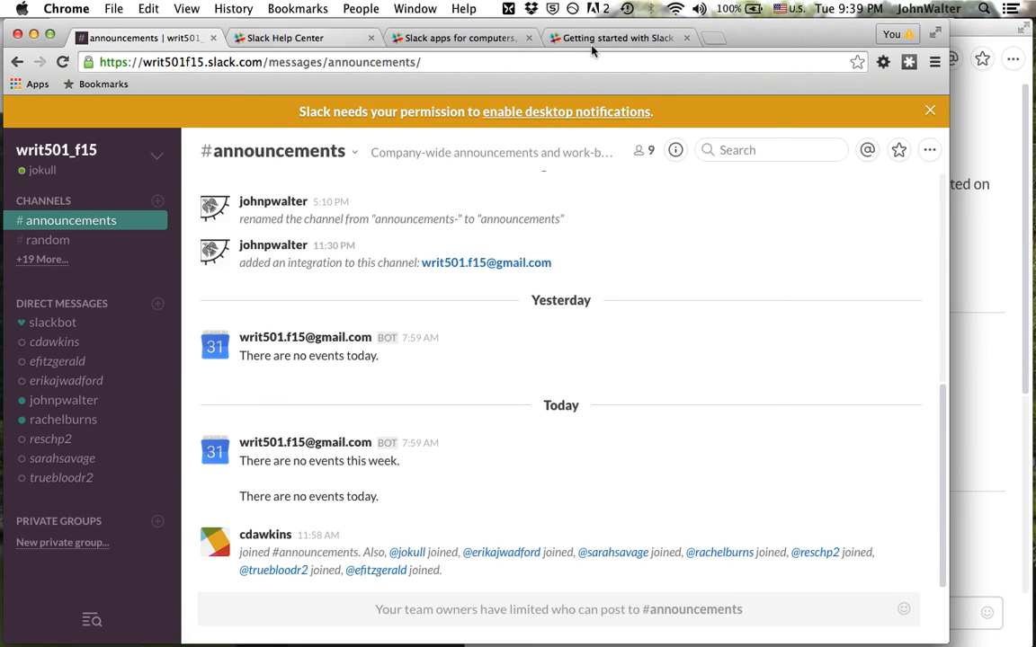
Step: Glance at the Getting started with Slack article, and look through the channel, direct message and private group sections on the team page
left_click(634, 38)
scroll(550, 158, "up", 15)
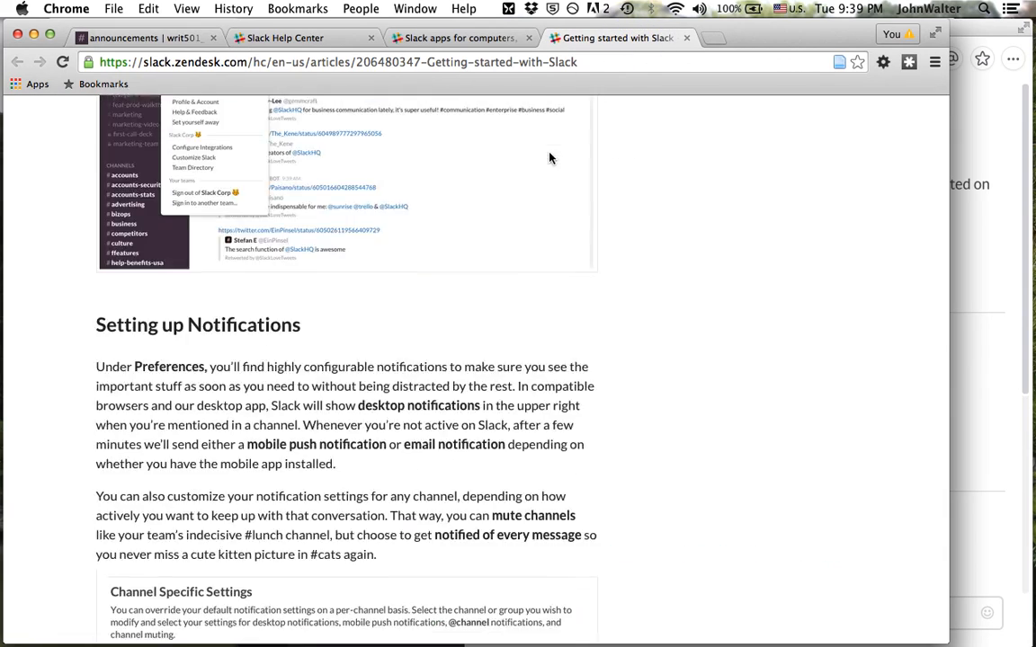
left_click(171, 37)
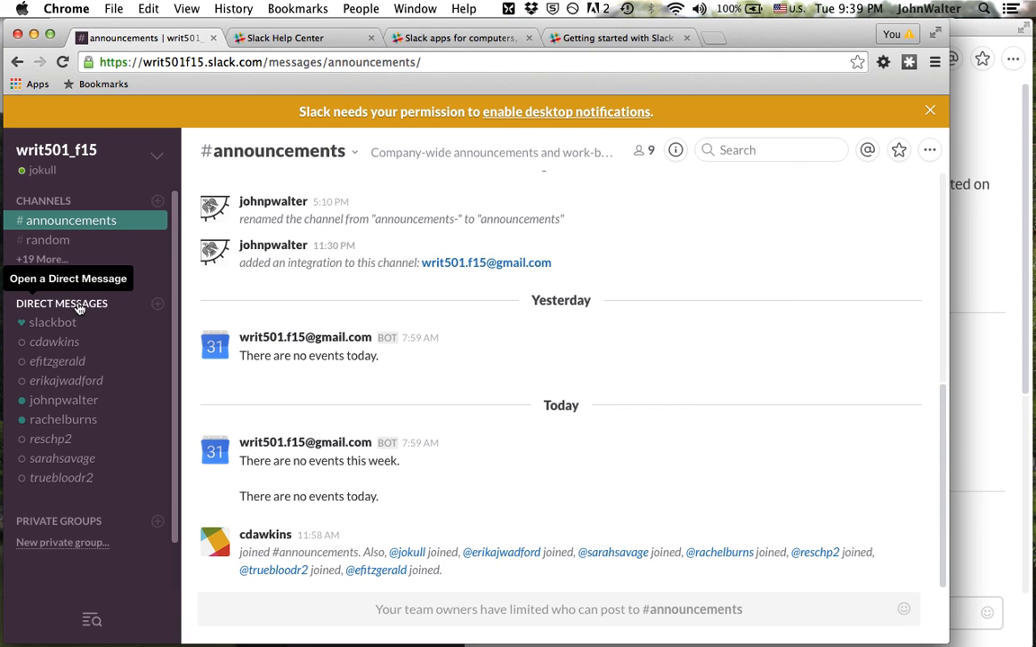
scroll(131, 265, "down", 2)
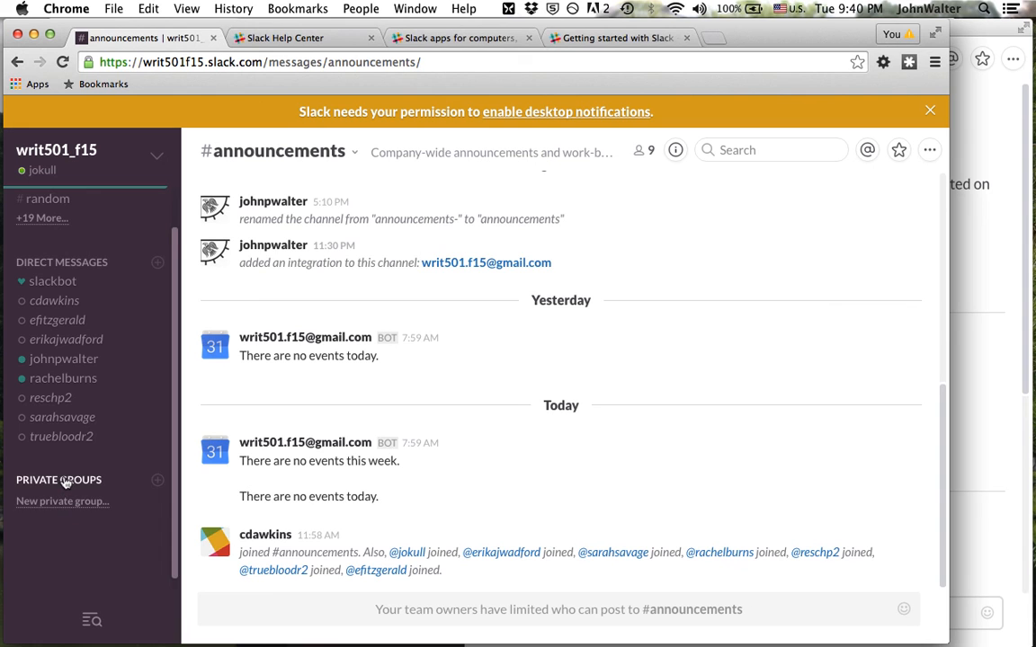
scroll(64, 491, "up", 2)
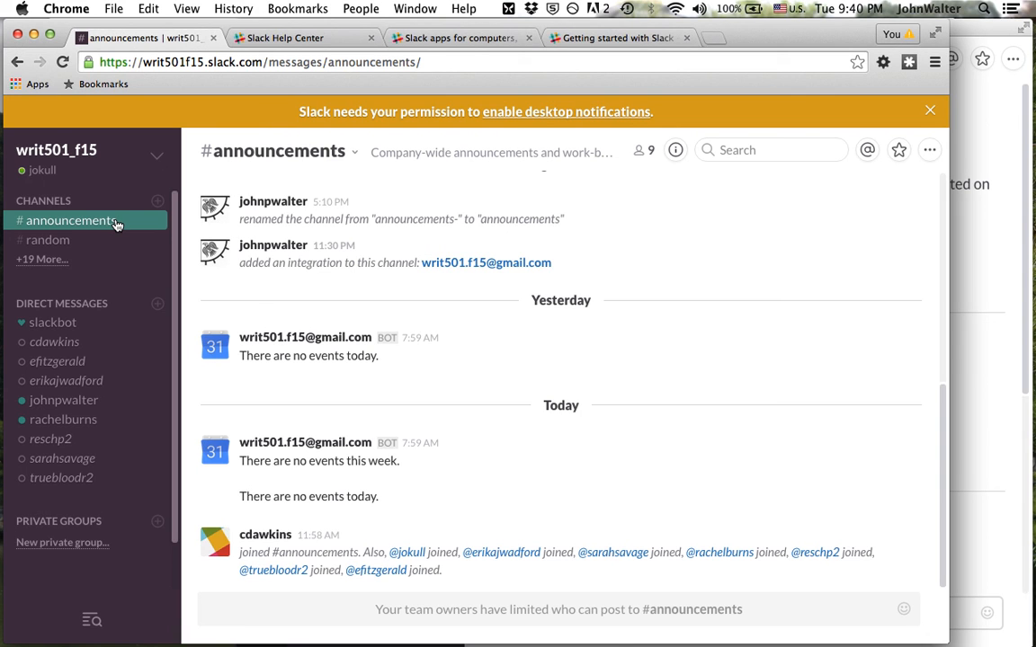
Step: Open the #announcements channel and read through its message history from the beginning
left_click(61, 244)
left_click(68, 221)
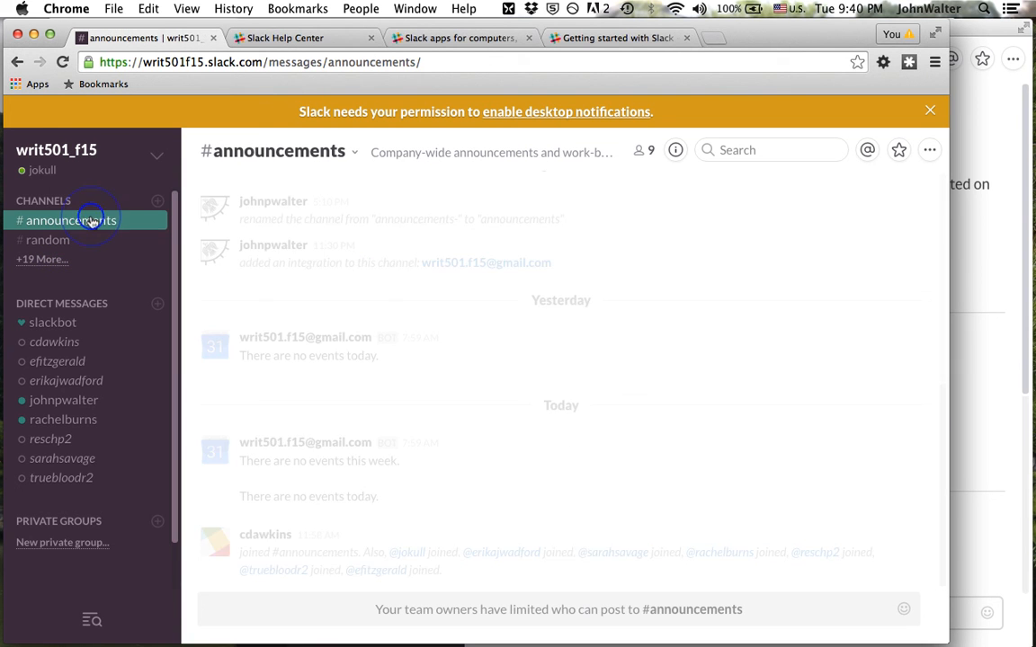
scroll(396, 282, "up", 6)
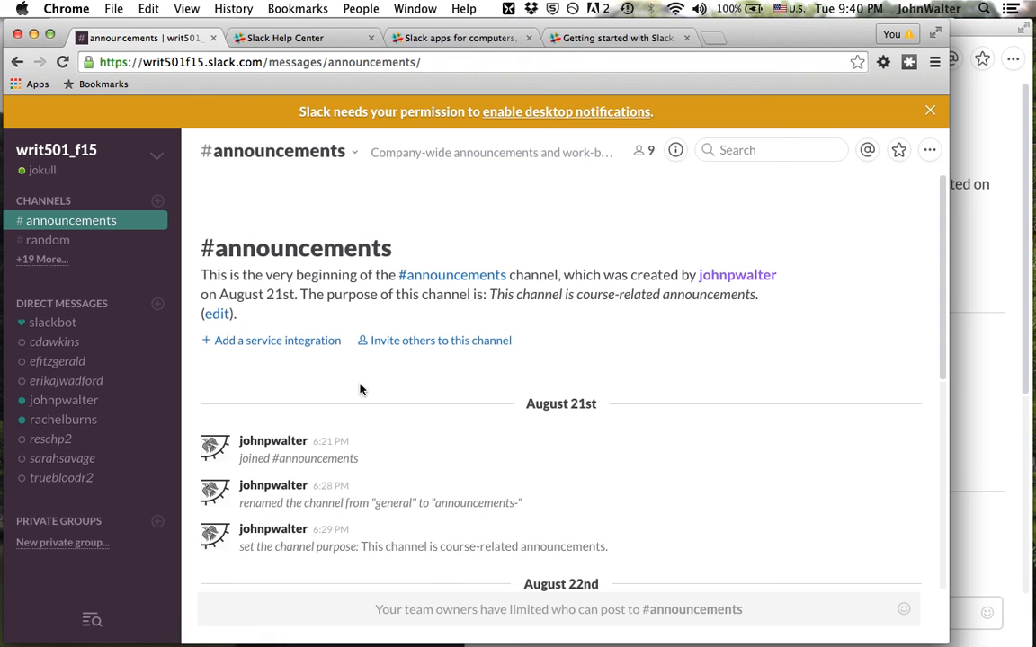
scroll(359, 389, "down", 5)
scroll(359, 388, "down", 3)
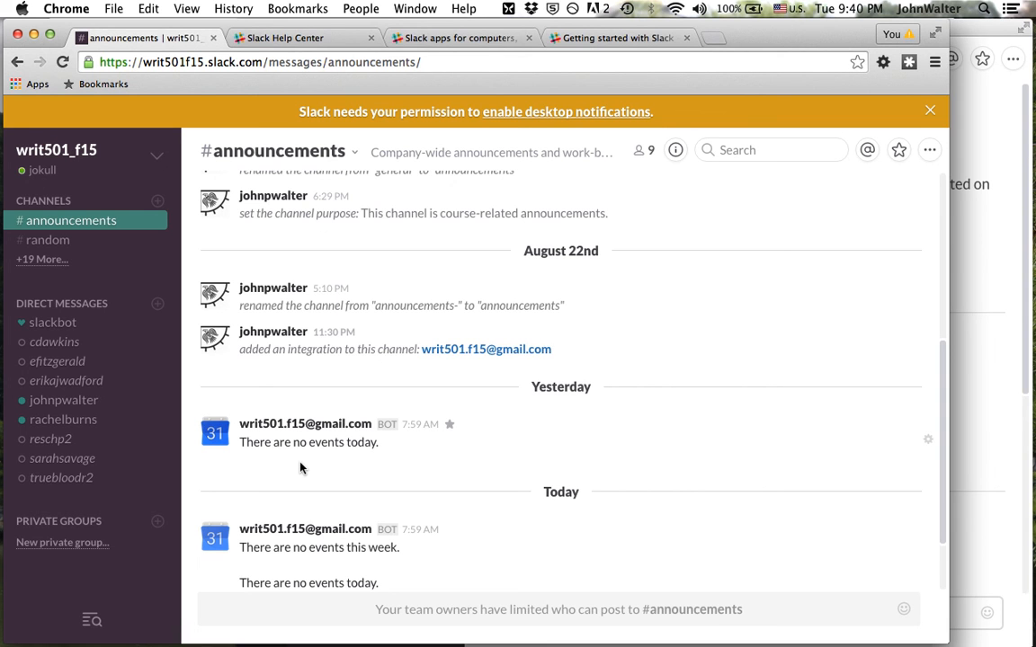
scroll(303, 207, "up", 3)
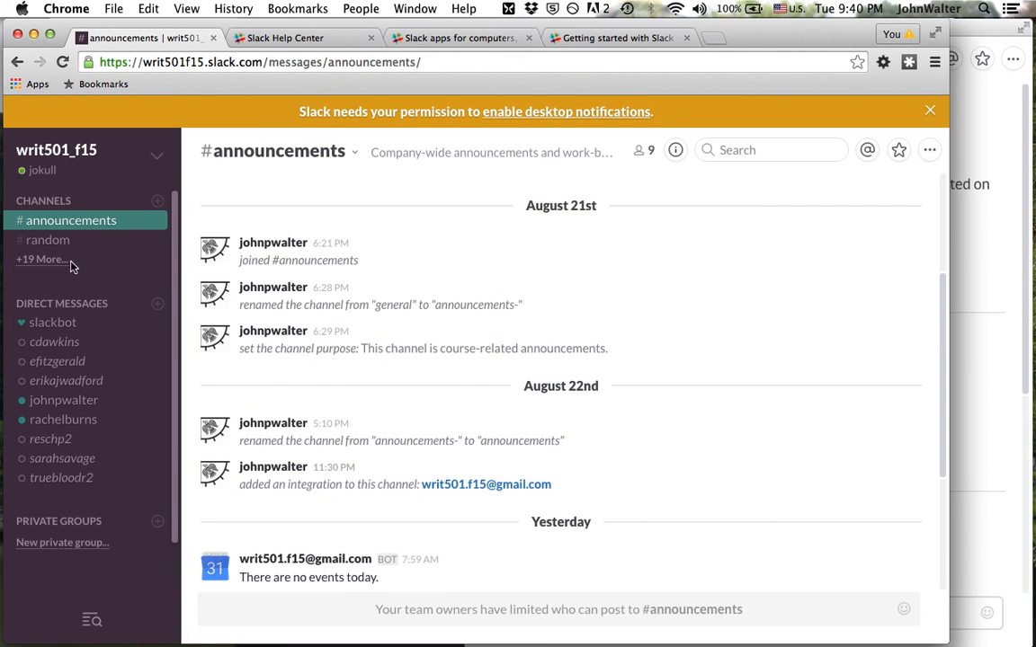
Step: Browse the team's full channel list, covering both the channels open to join and those already joined
left_click(42, 260)
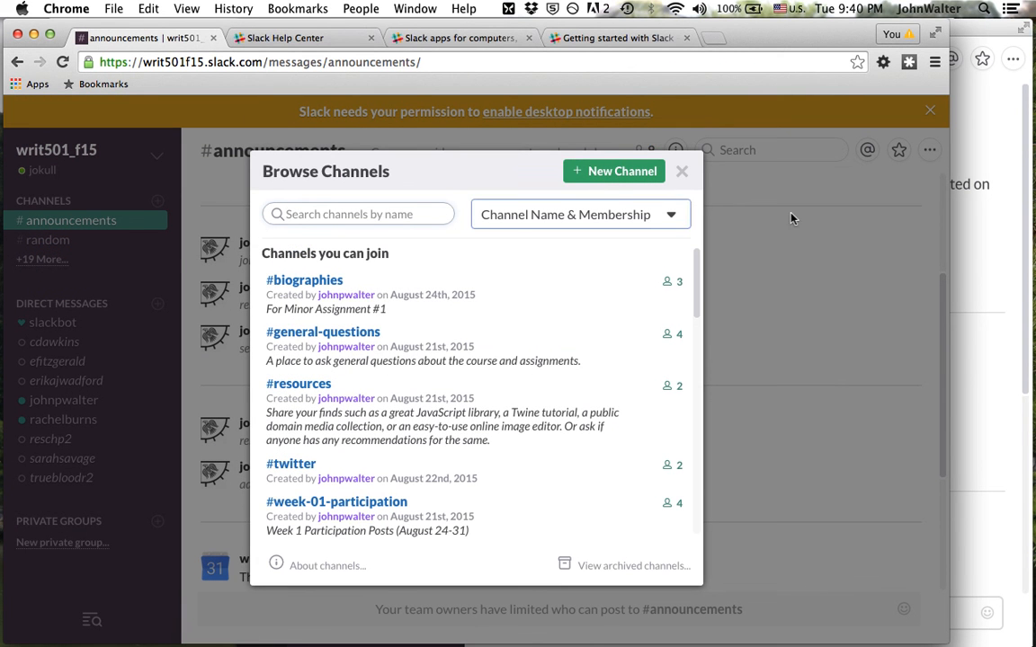
left_click(683, 171)
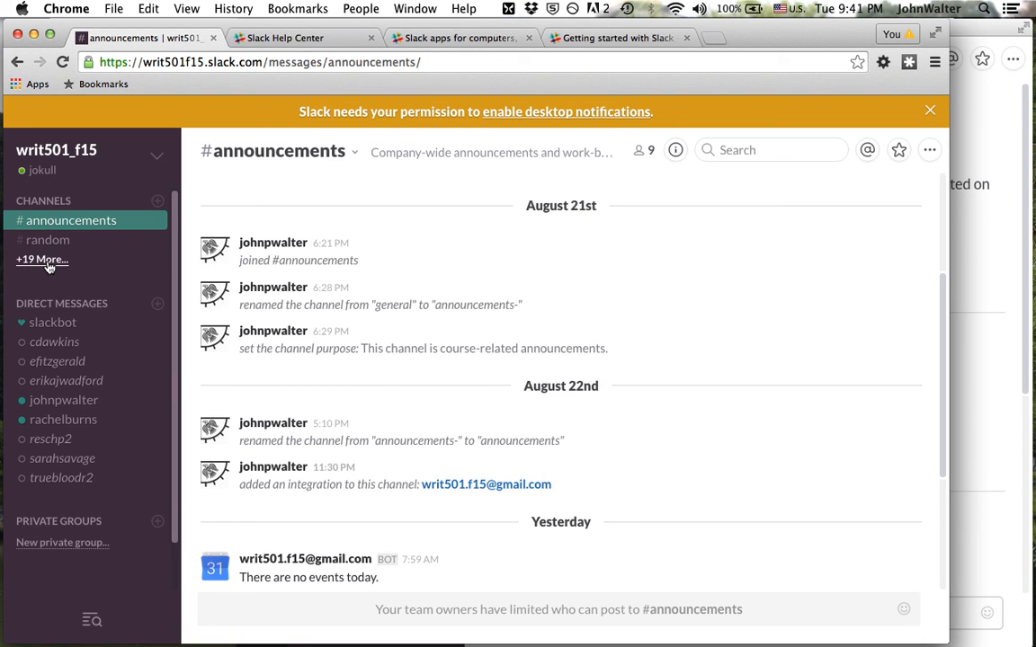
left_click(47, 261)
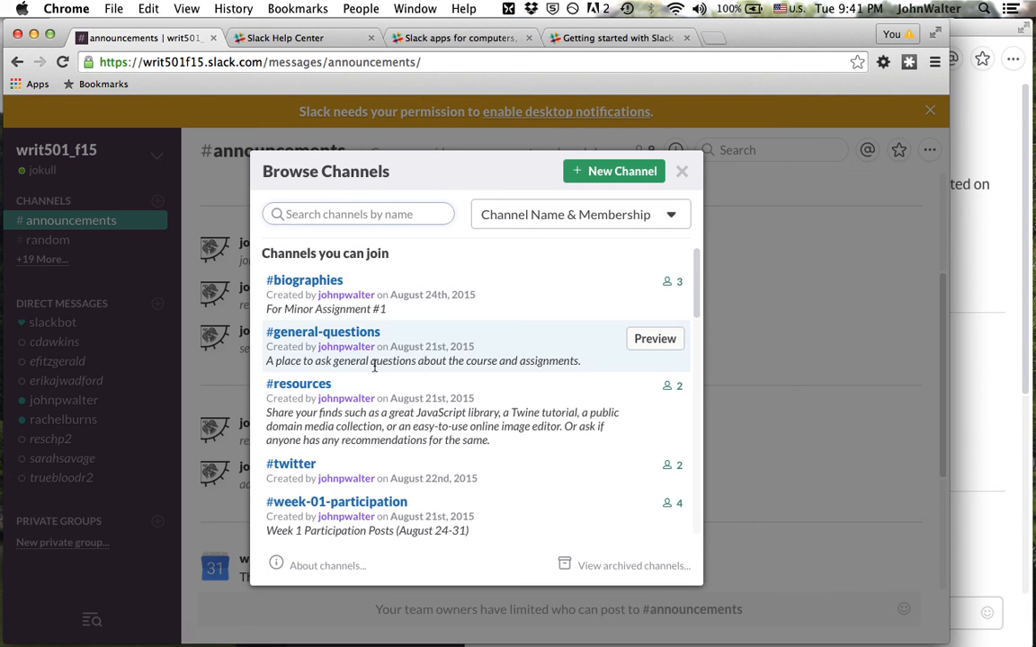
scroll(375, 371, "down", 1)
scroll(309, 319, "down", 2)
scroll(288, 340, "down", 1)
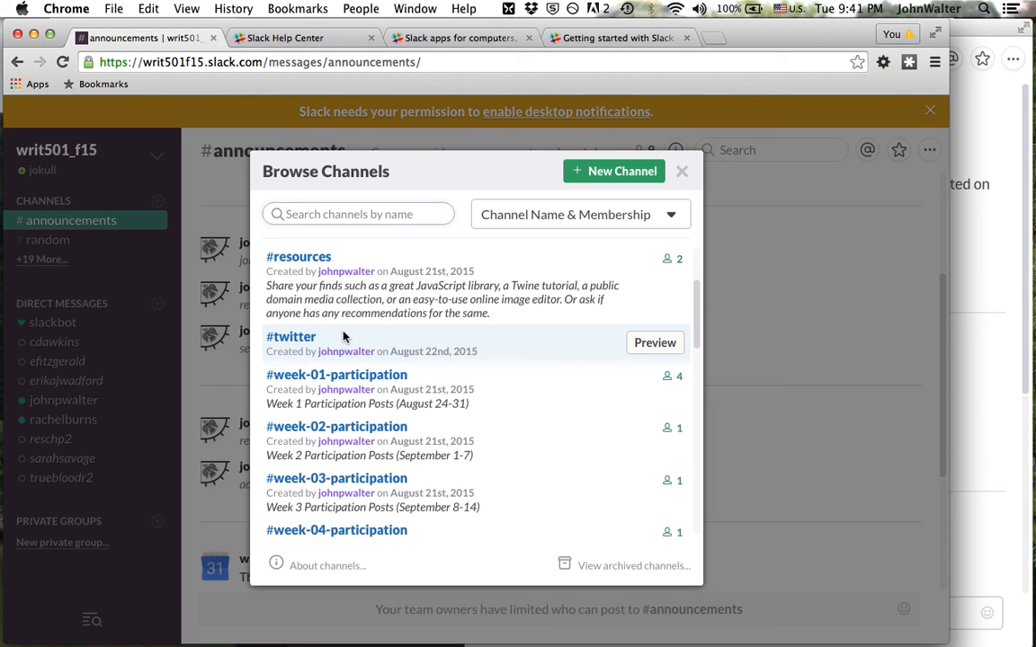
scroll(343, 336, "down", 1)
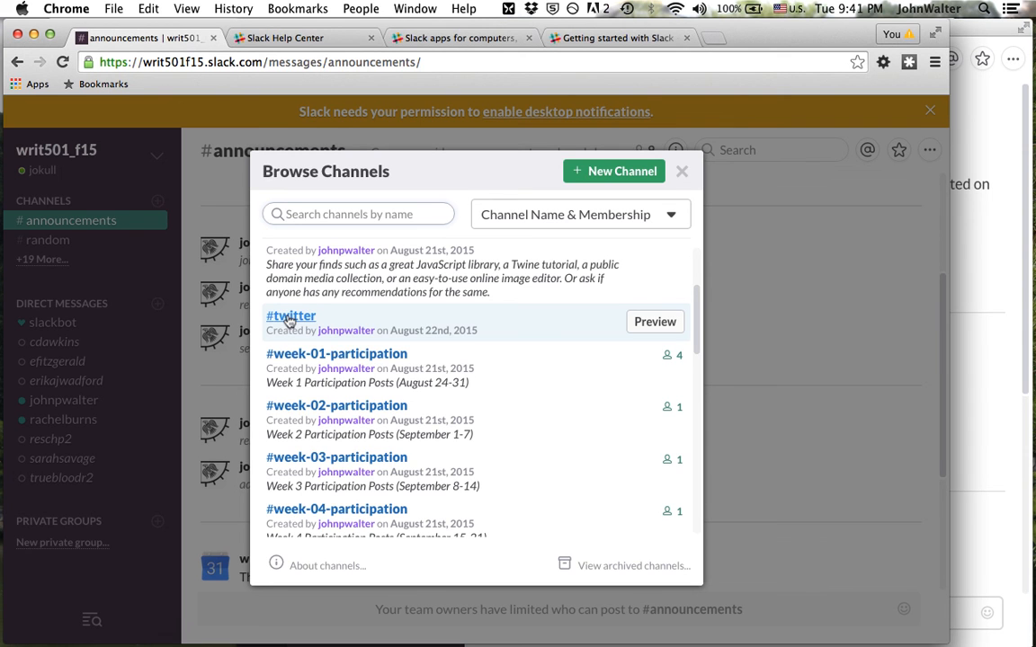
scroll(376, 293, "down", 2)
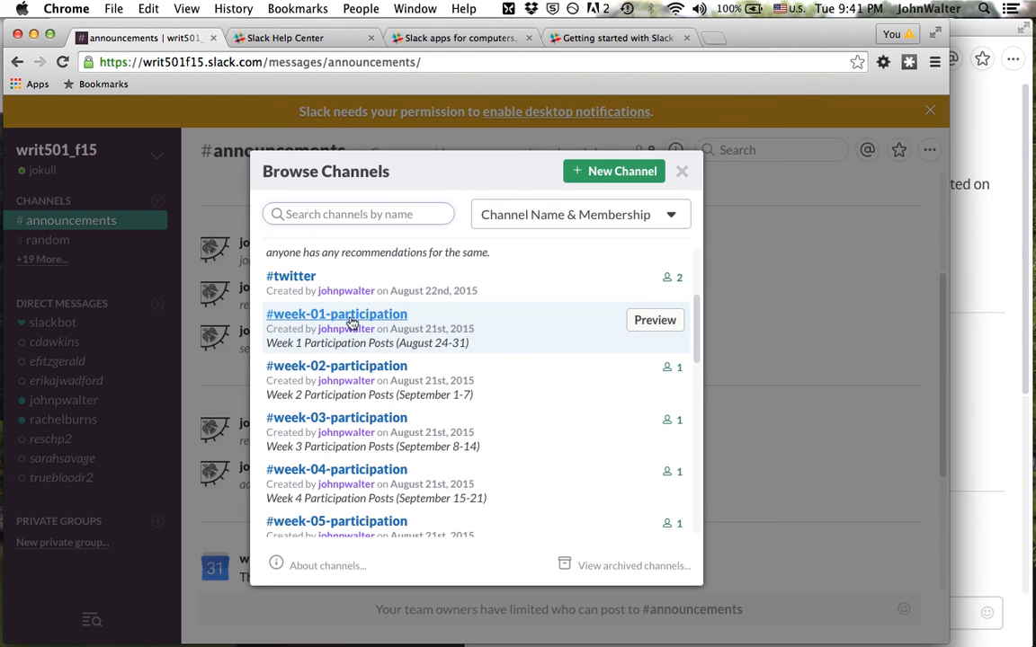
scroll(362, 322, "down", 10)
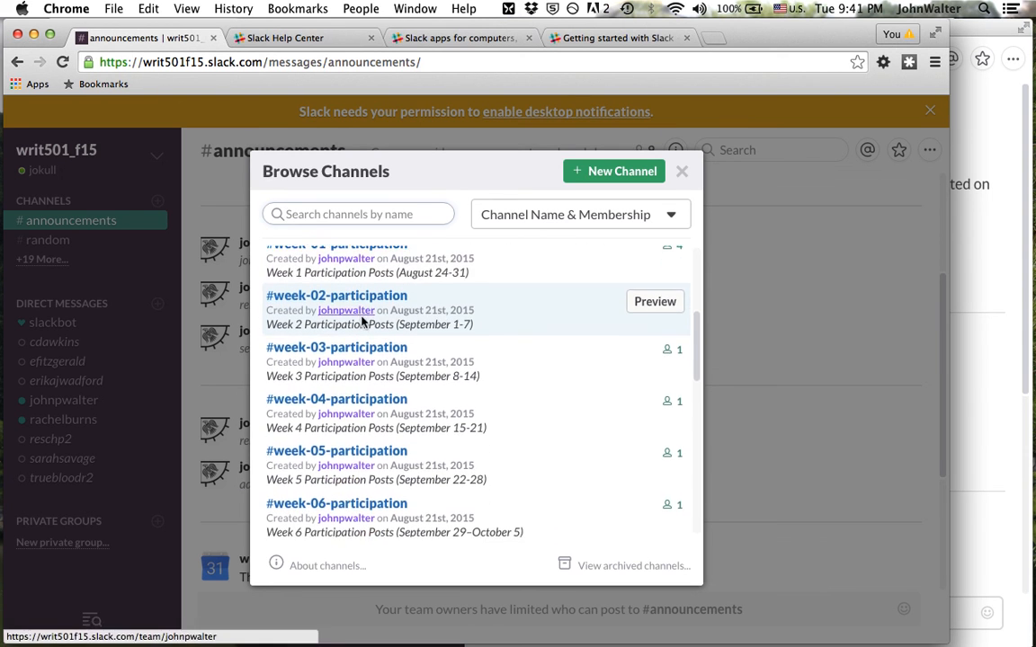
scroll(362, 322, "down", 7)
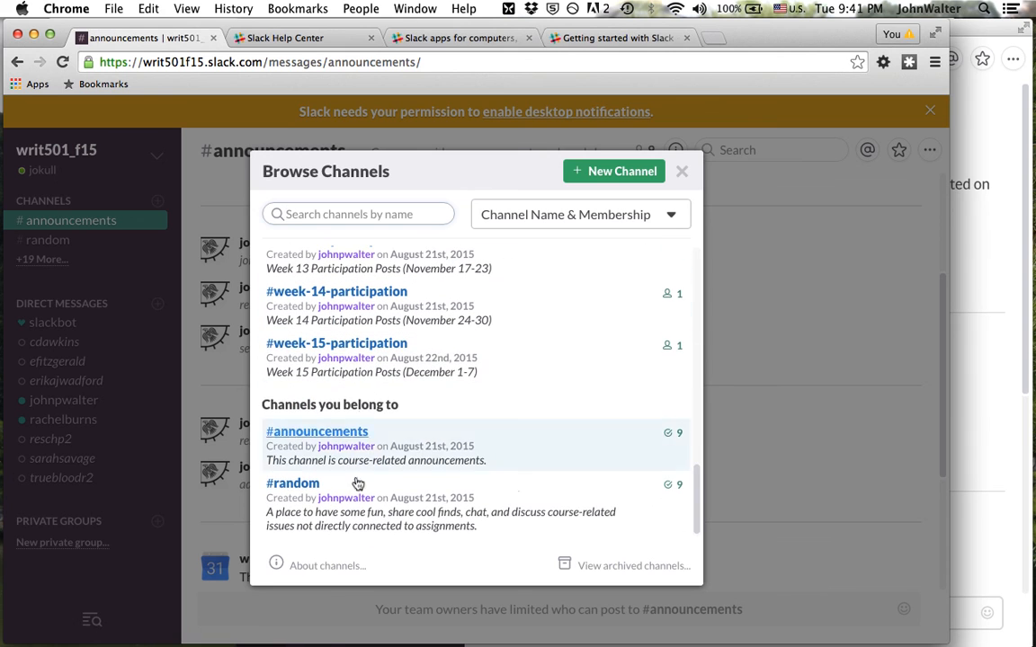
scroll(402, 357, "up", 3)
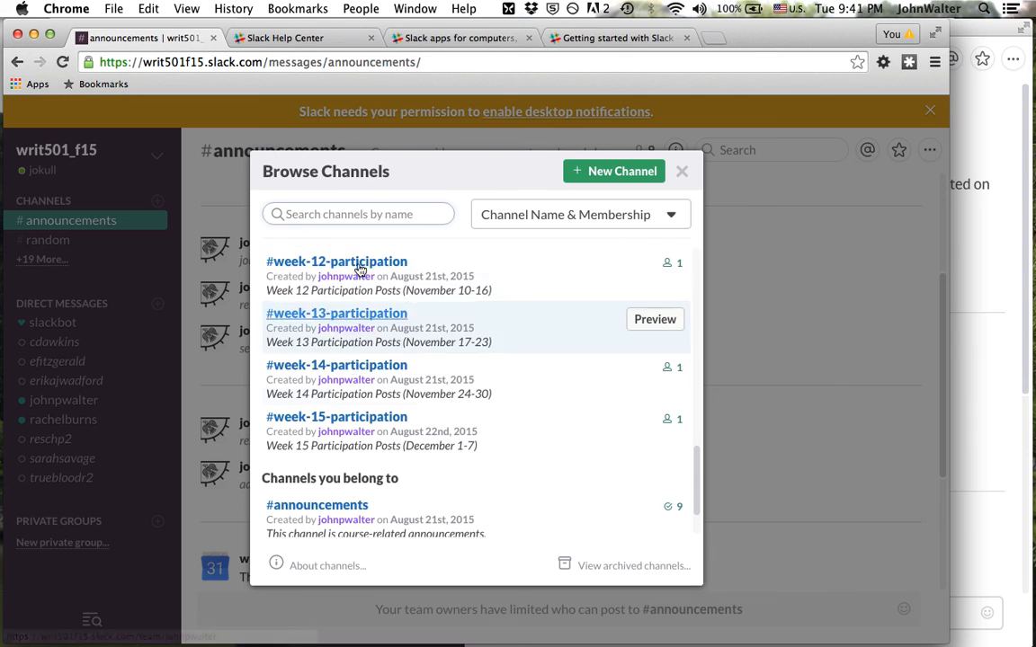
scroll(357, 293, "up", 10)
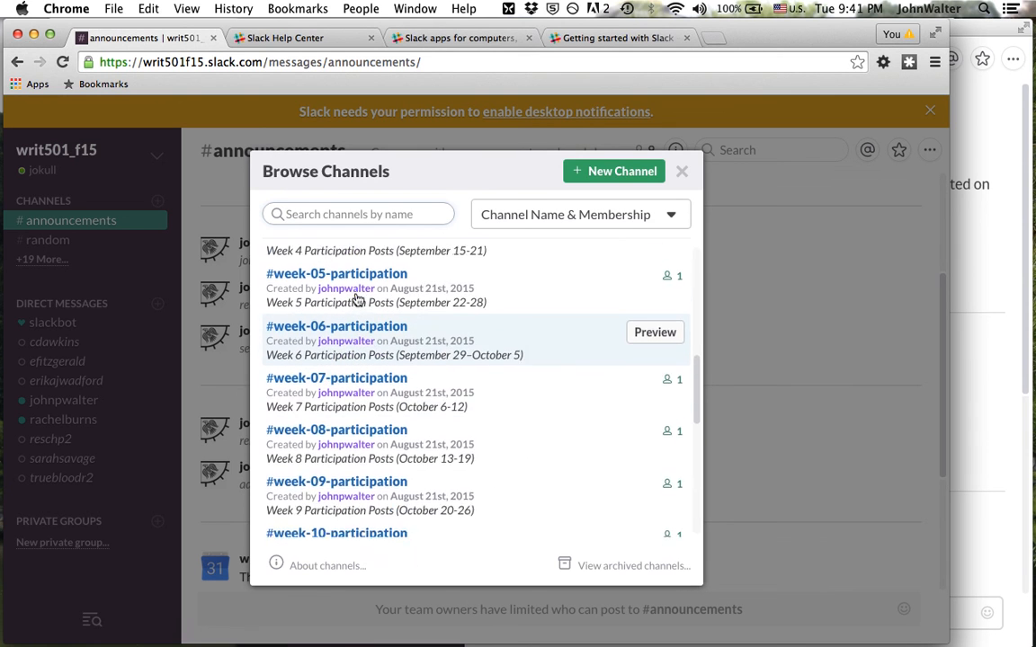
scroll(357, 297, "up", 3)
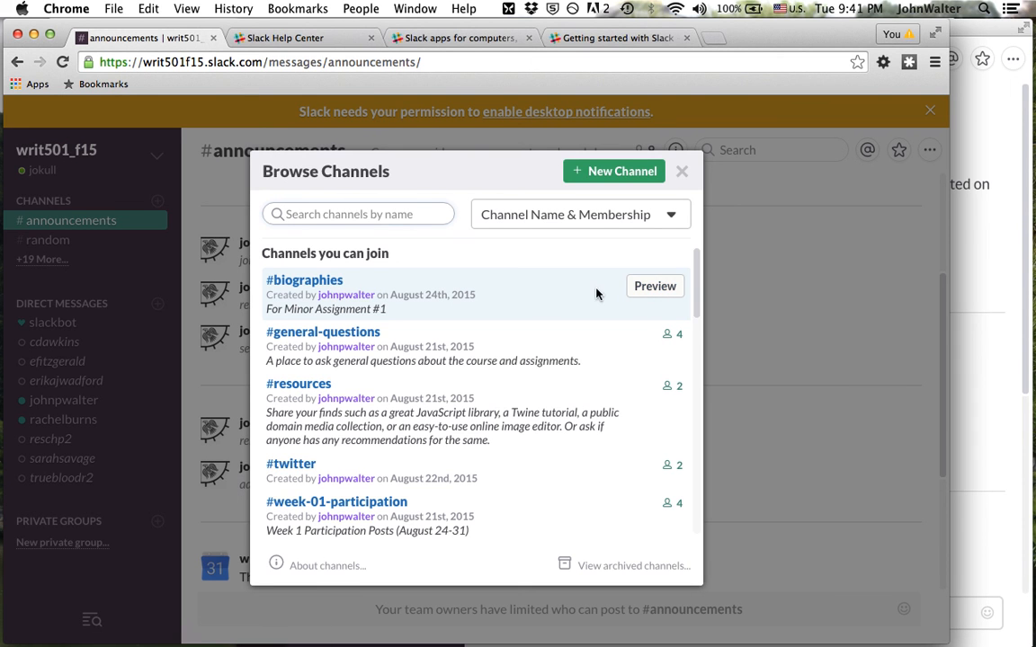
Step: Preview the #biographies channel, join it and go to the beginning of its history
left_click(655, 287)
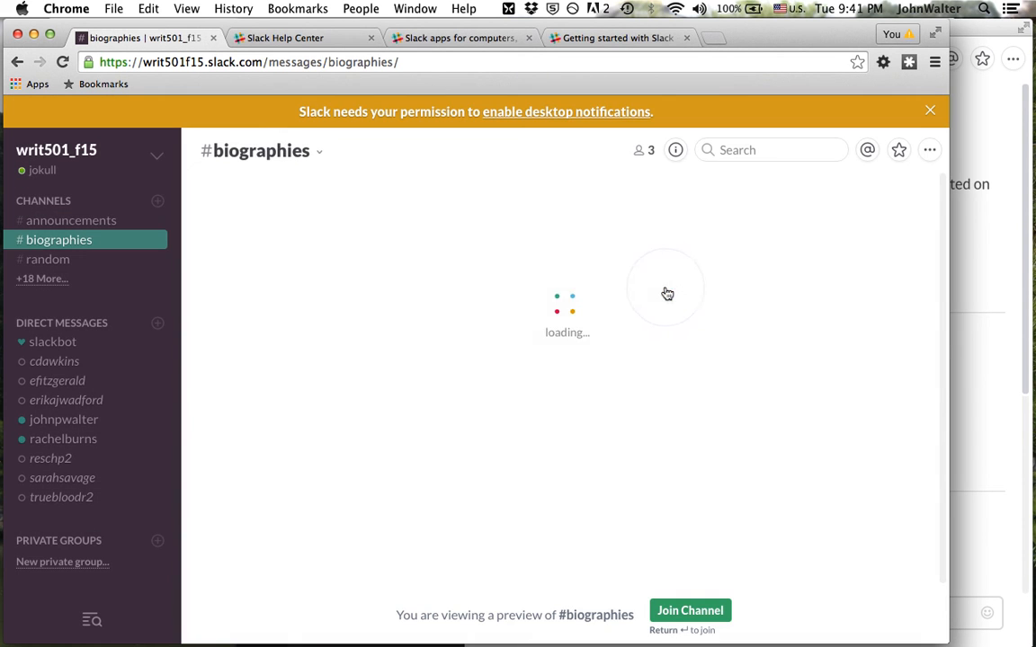
scroll(507, 284, "up", 3)
scroll(508, 285, "up", 10)
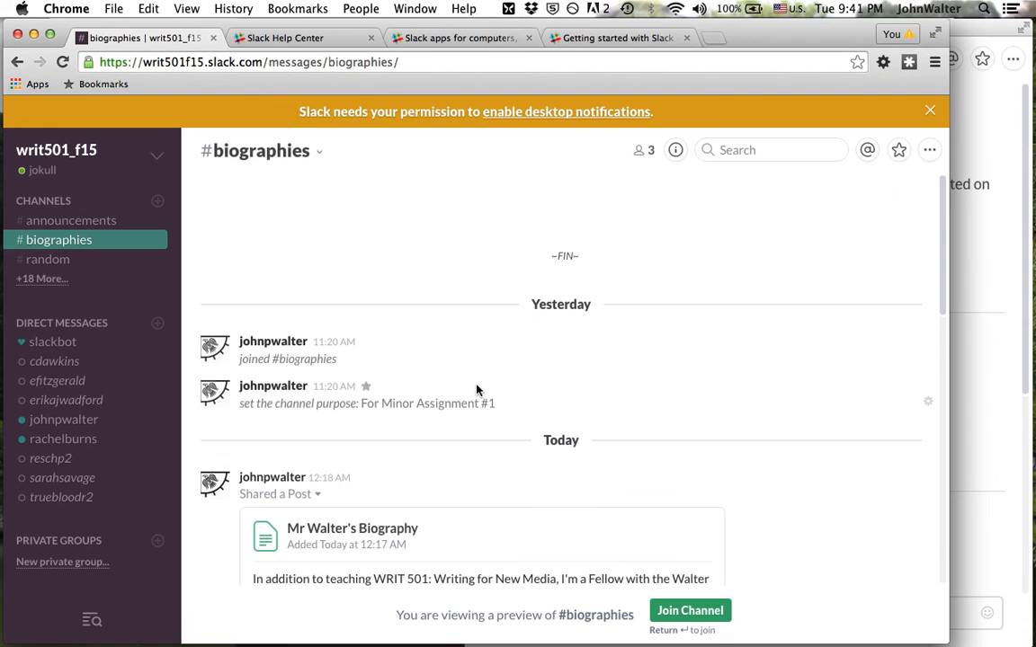
left_click(710, 614)
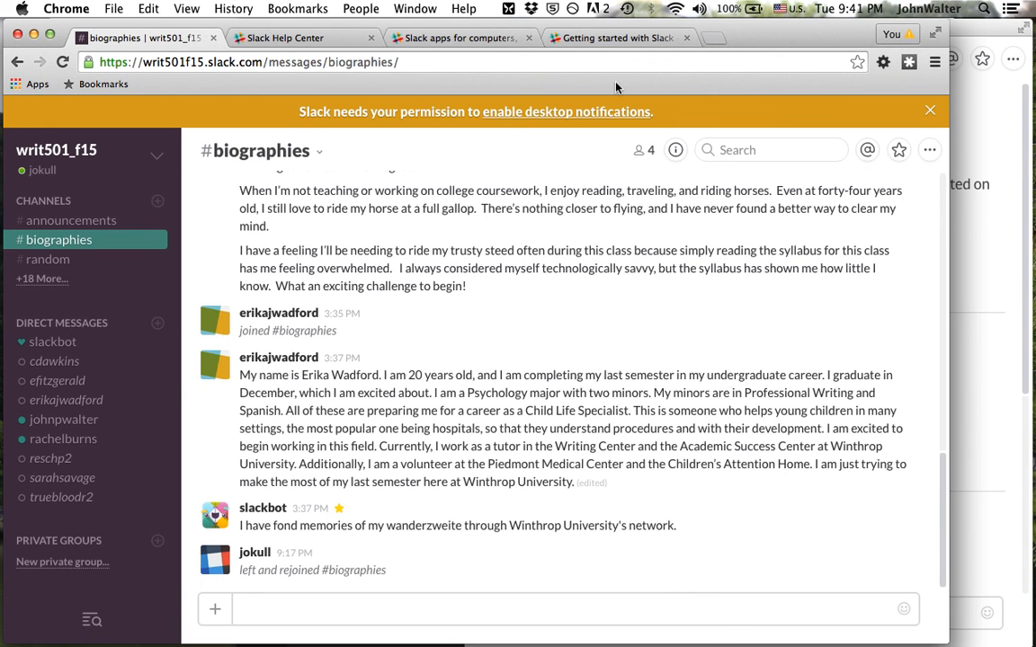
scroll(581, 307, "up", 15)
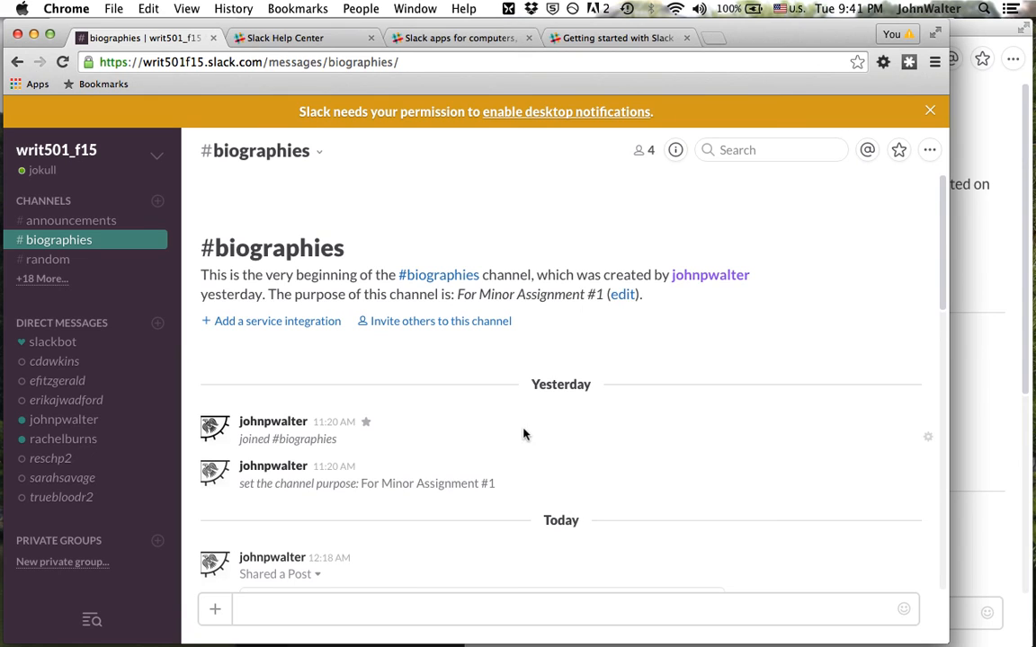
Step: Find #general-questions in the channel list, preview it, and join the channel
left_click(51, 281)
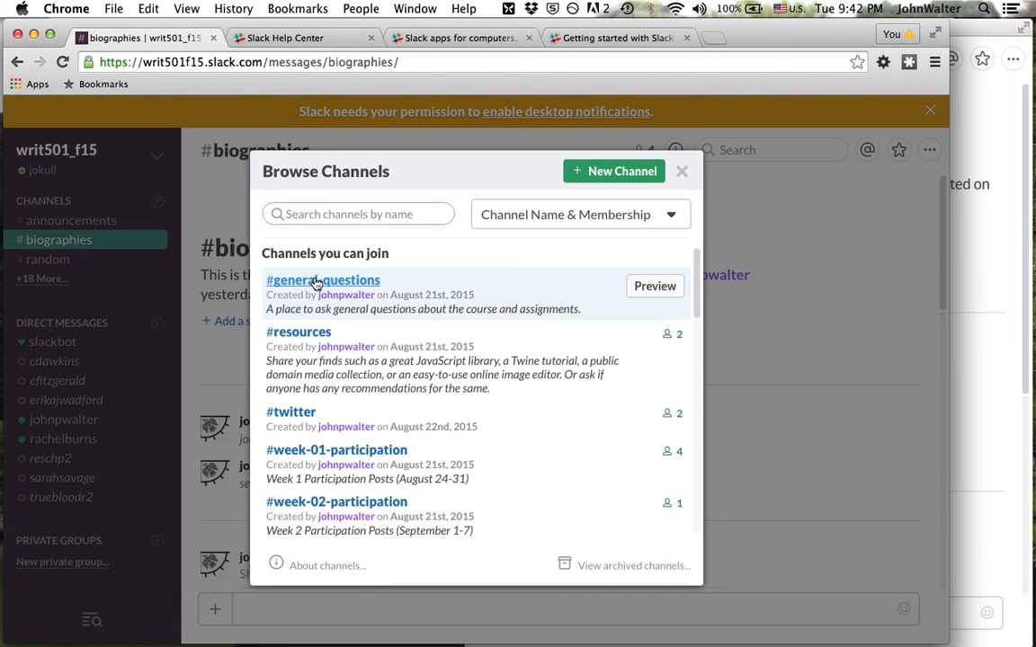
left_click(653, 286)
scroll(529, 355, "up", 3)
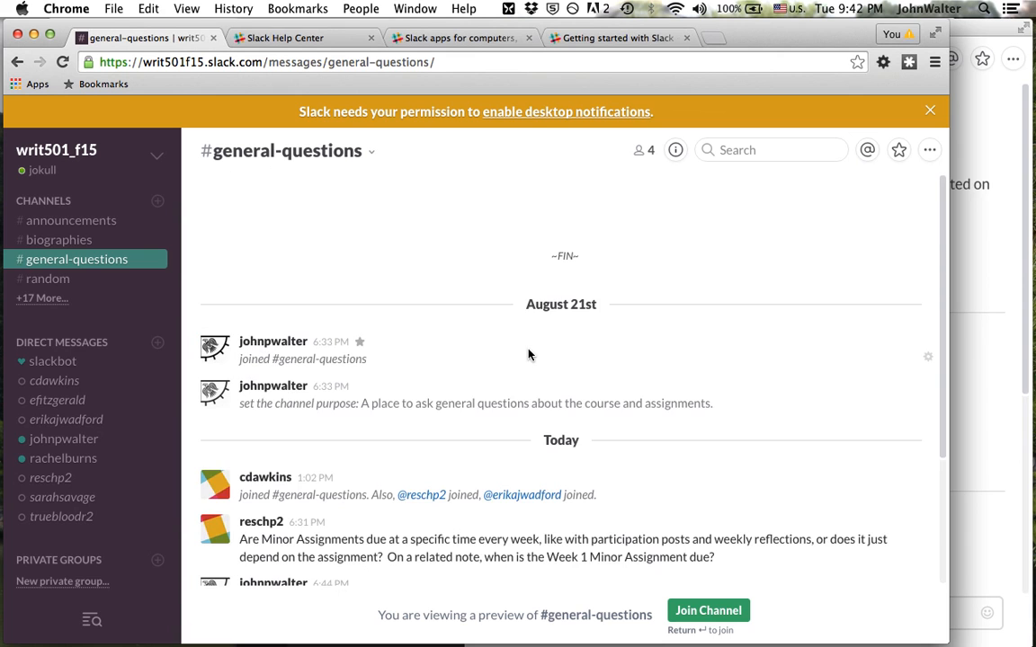
left_click(708, 611)
scroll(583, 483, "up", 5)
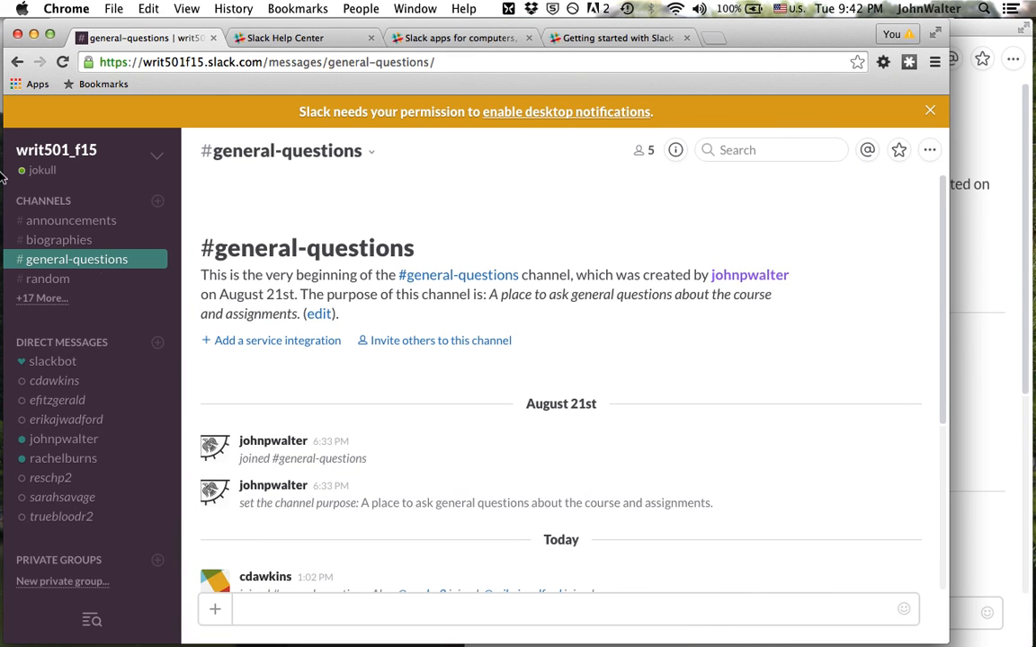
Step: Preview the #resources channel from the channel list and join it
left_click(43, 298)
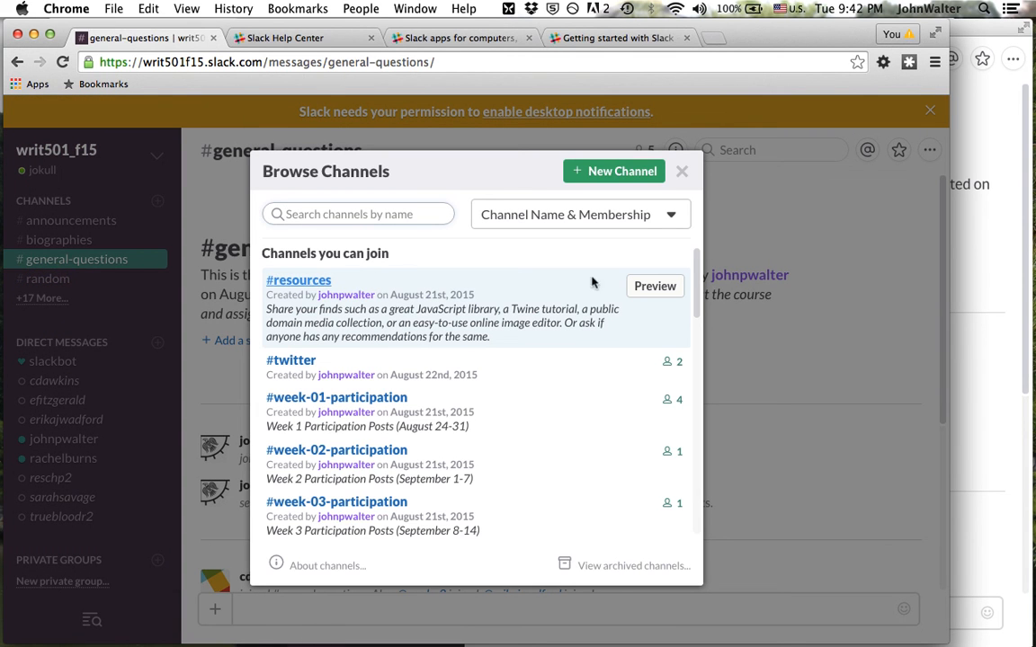
left_click(660, 289)
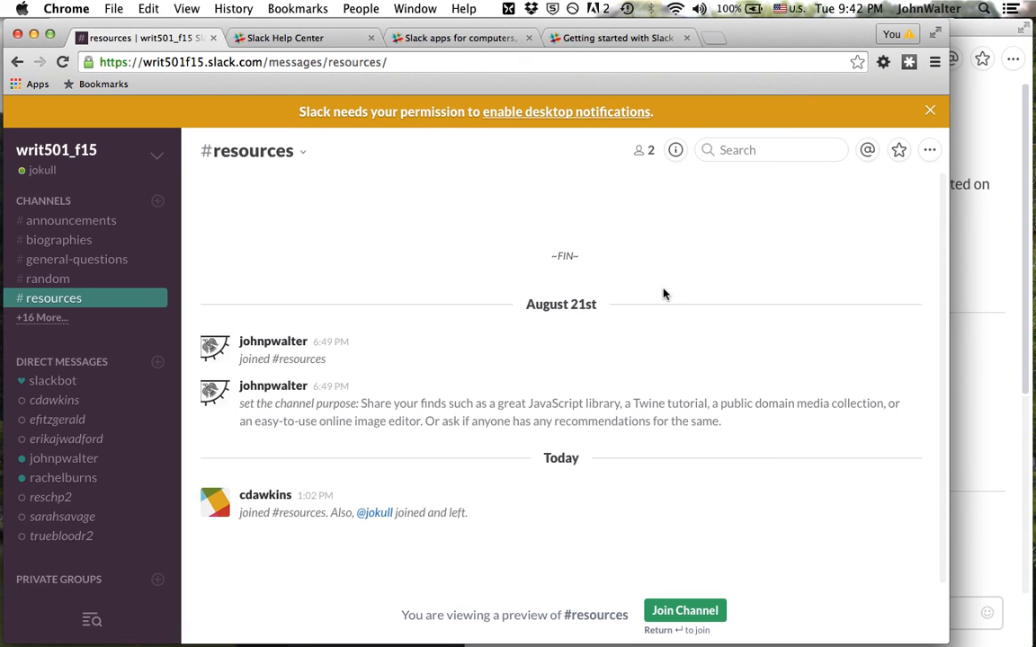
left_click(687, 610)
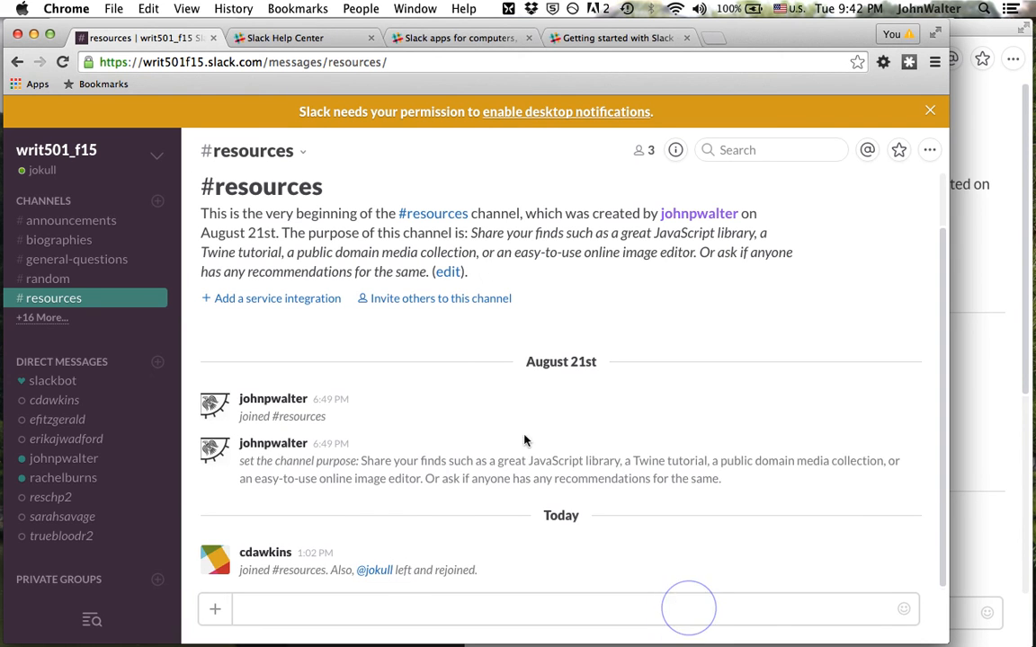
Step: Preview #week-01-participation from the channel list, join it and go to the beginning of its history
left_click(40, 319)
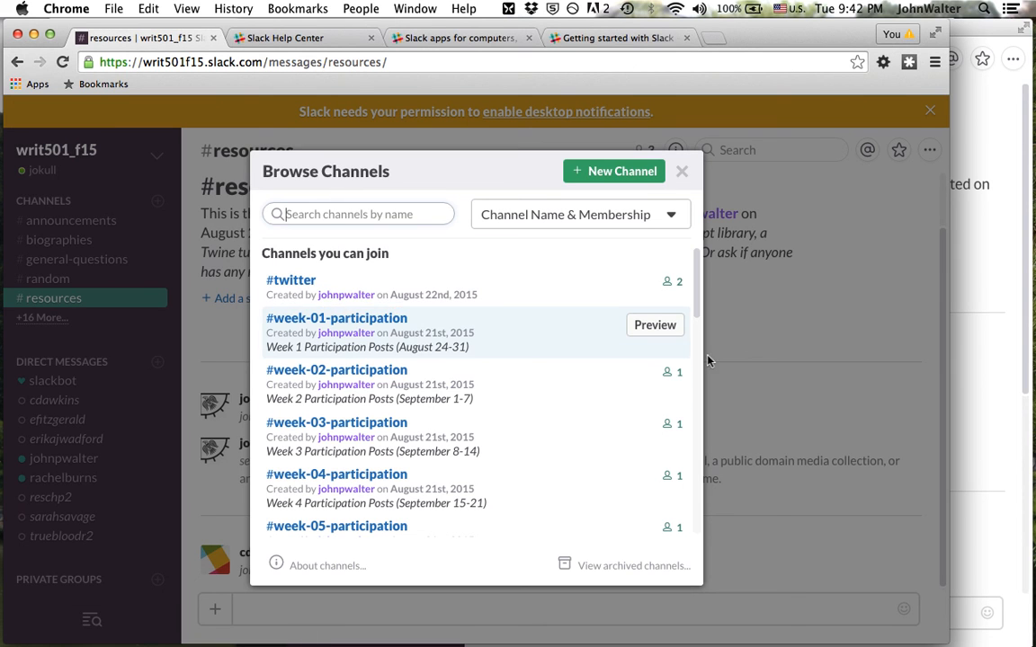
left_click(656, 326)
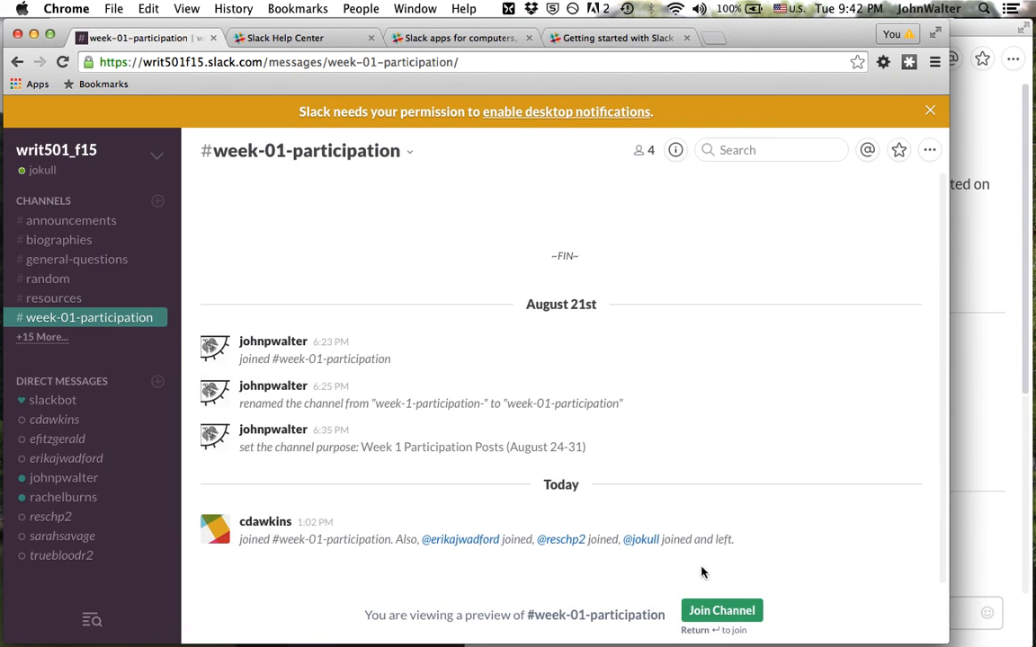
left_click(727, 610)
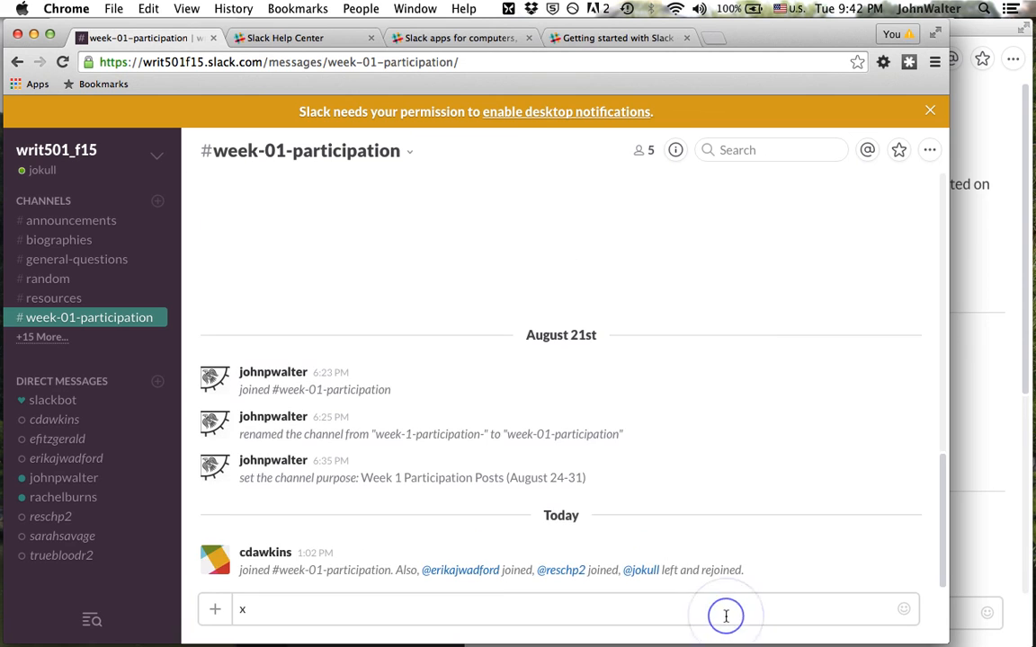
scroll(571, 334, "up", 2)
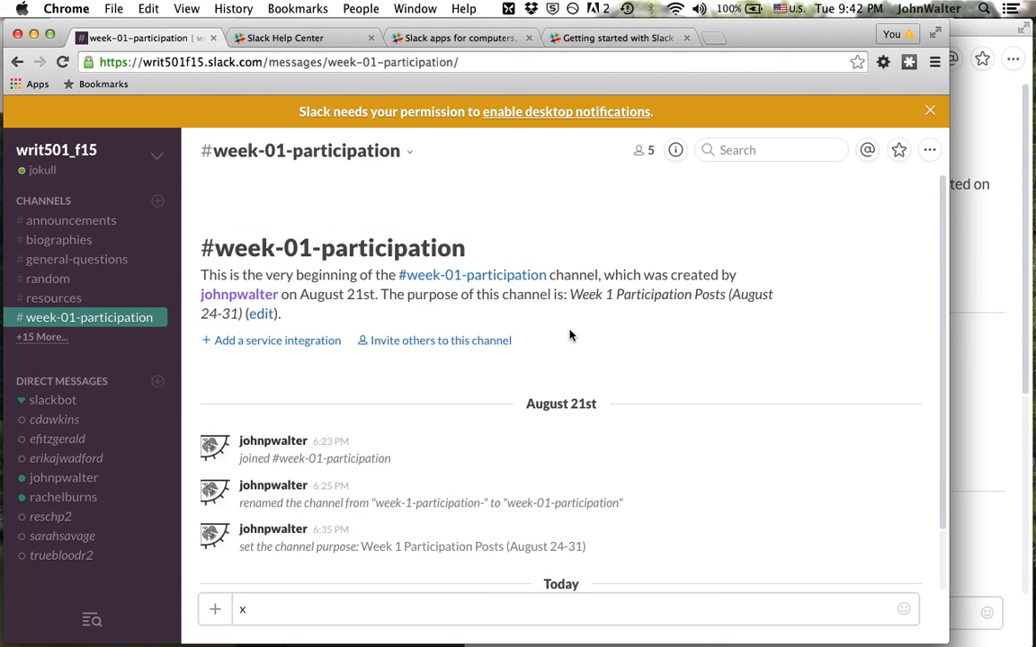
Step: Look through the remaining weekly participation channels in the list of channels open to join, and close the list
left_click(42, 337)
scroll(345, 311, "down", 2)
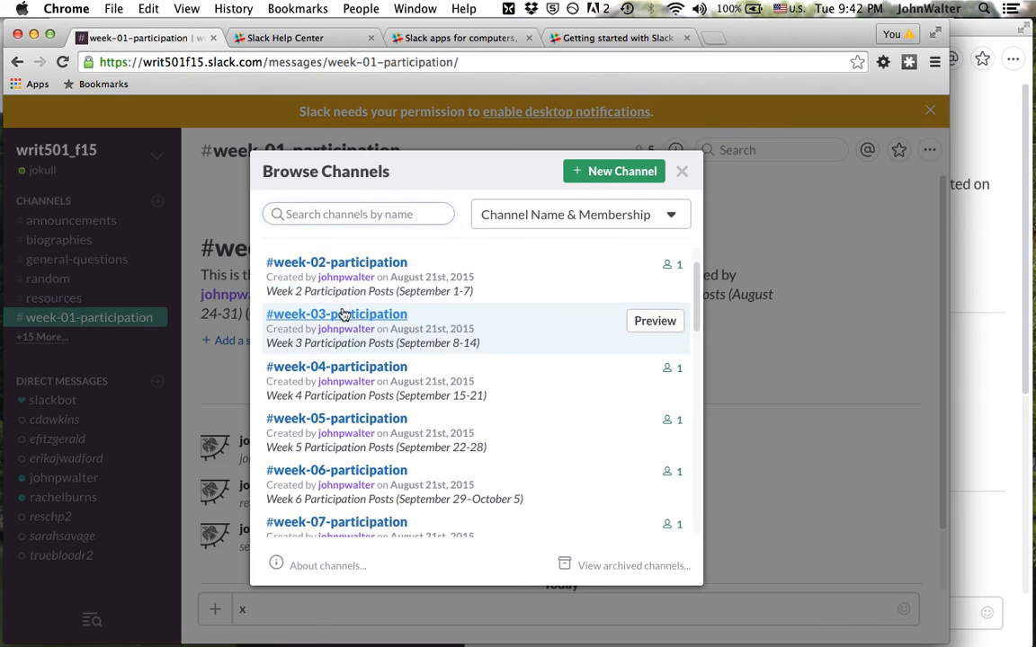
scroll(348, 285, "up", 2)
scroll(397, 373, "down", 2)
scroll(400, 387, "up", 2)
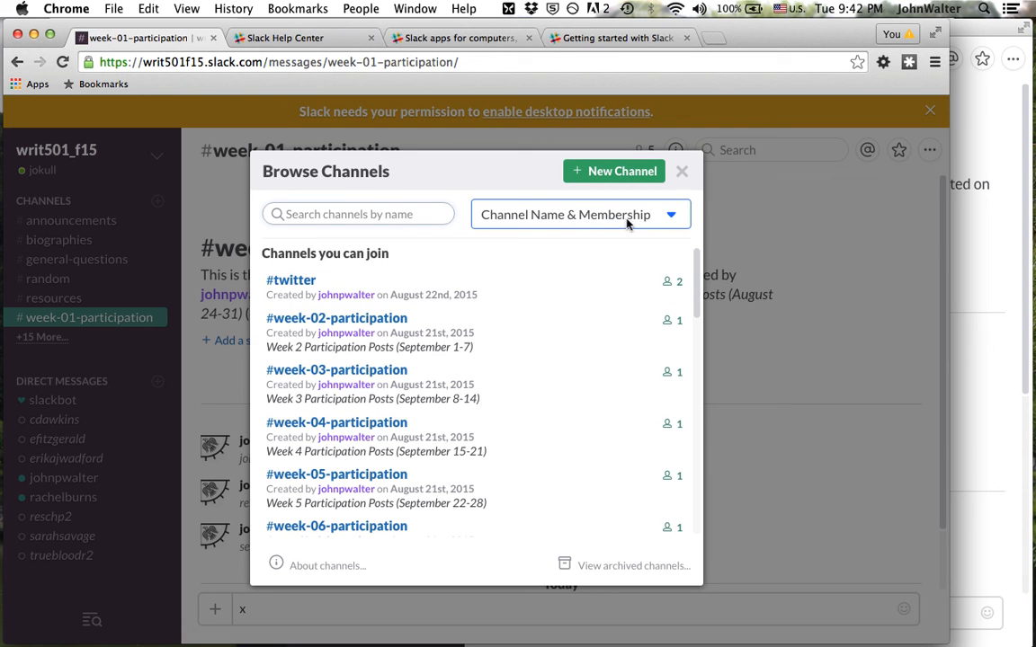
left_click(681, 173)
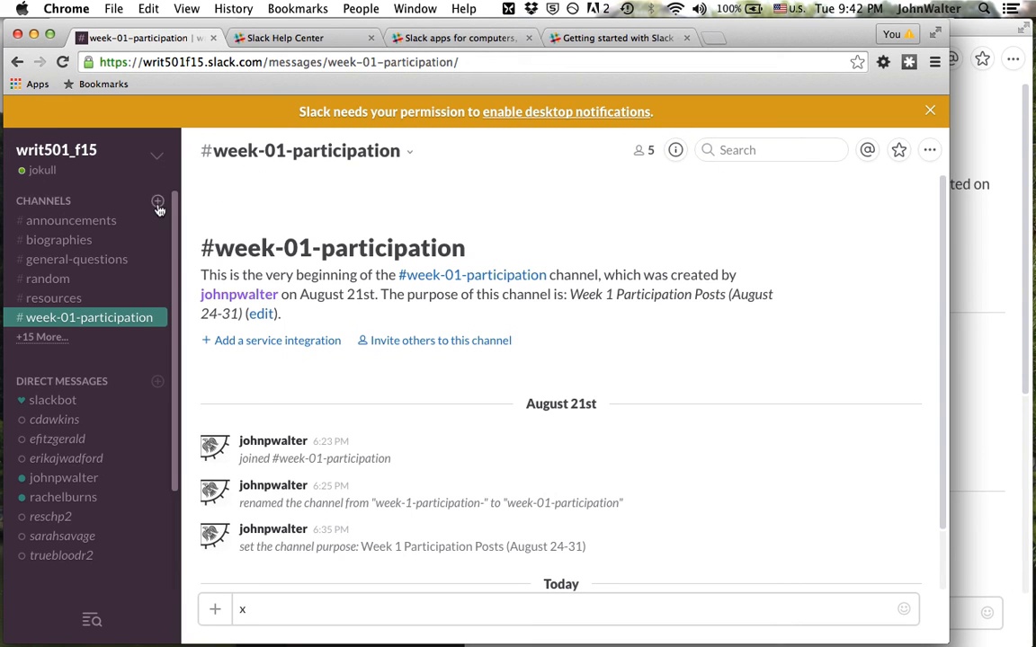
Step: Post an introduction in #random giving your first name and saying it comes from a character in Vatsdalasaga, and star that message
left_click(62, 280)
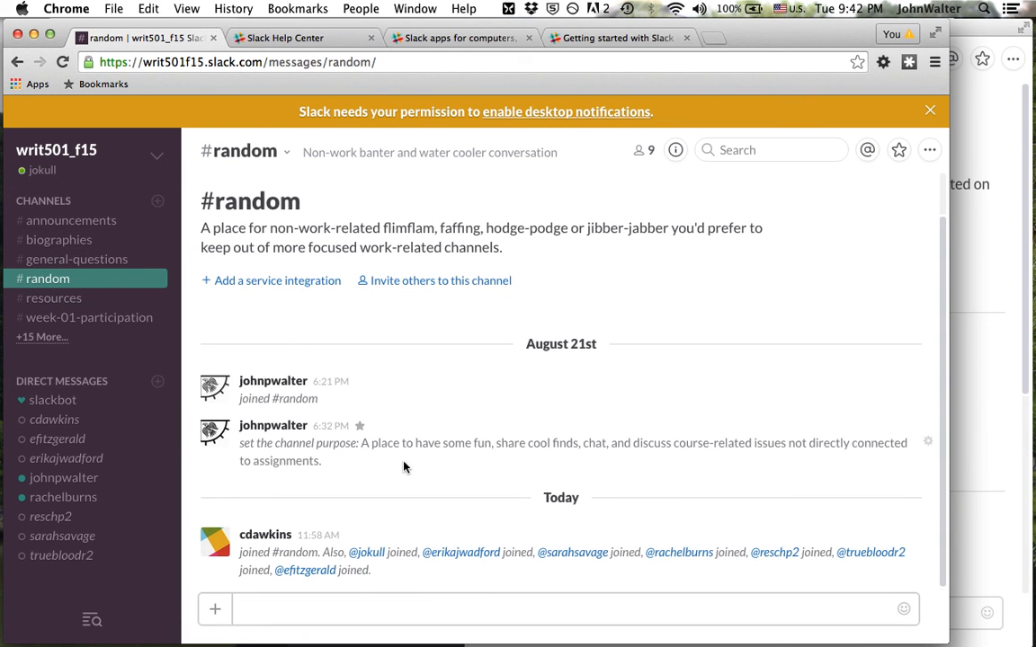
left_click(338, 612)
type("Hello, I'm Jokull. My name")
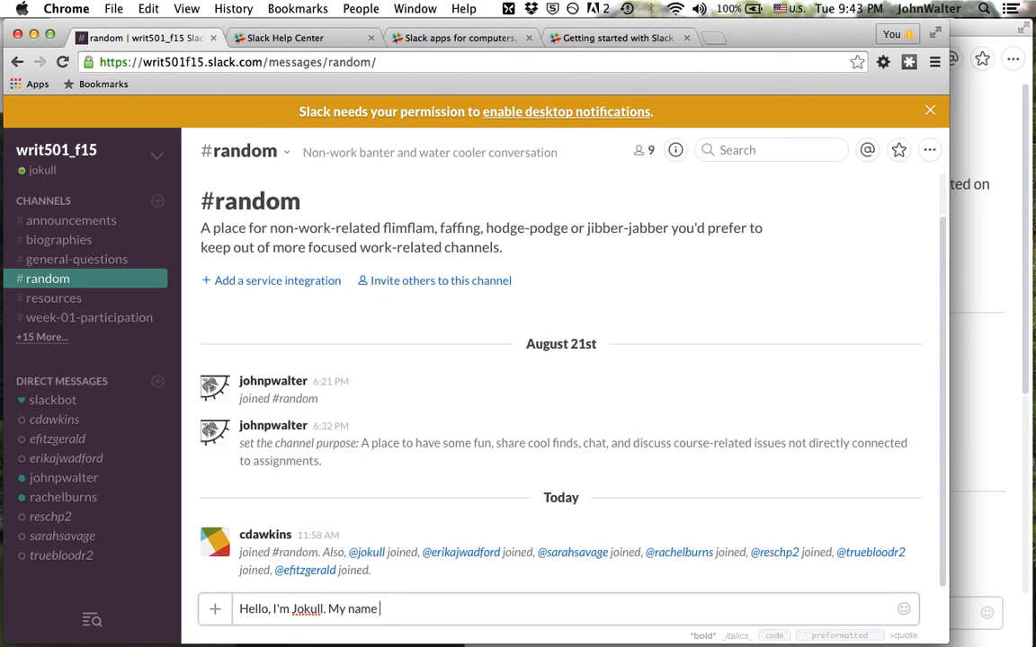
type("cmo")
key("BackSpace")
type("omes from a charater")
key("BackSpace")
key("BackSpace")
key("BackSpace")
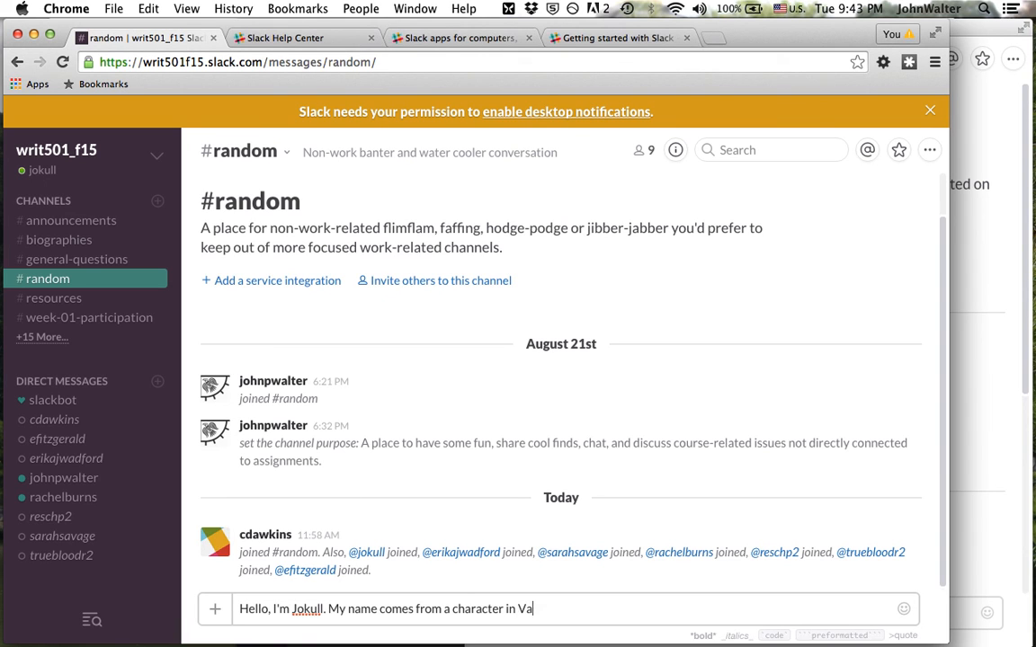
type("lasaga.")
key("Return")
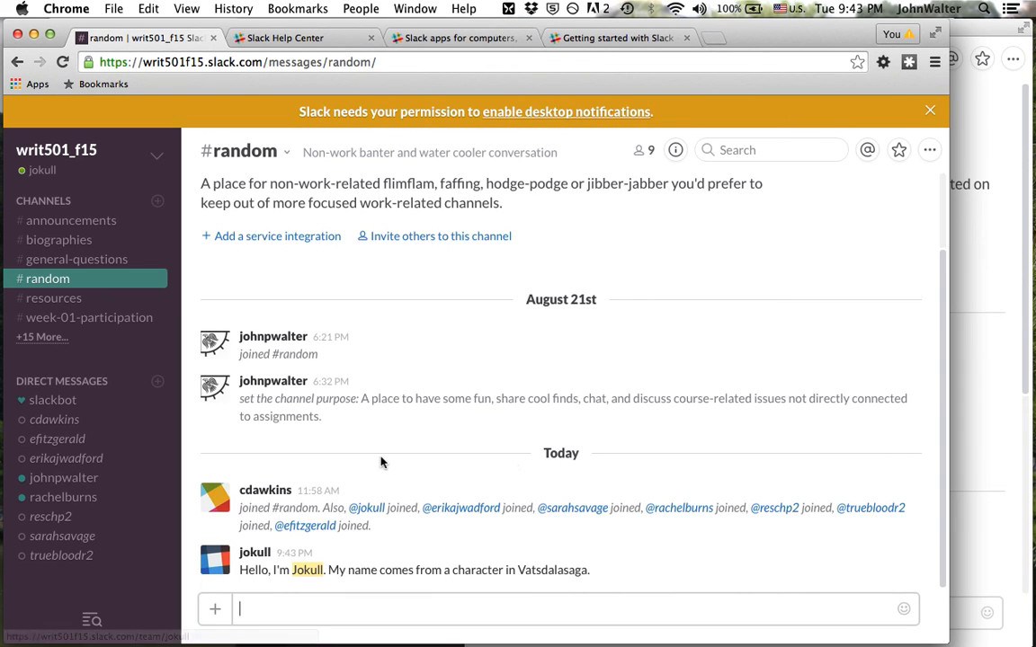
left_click(350, 492)
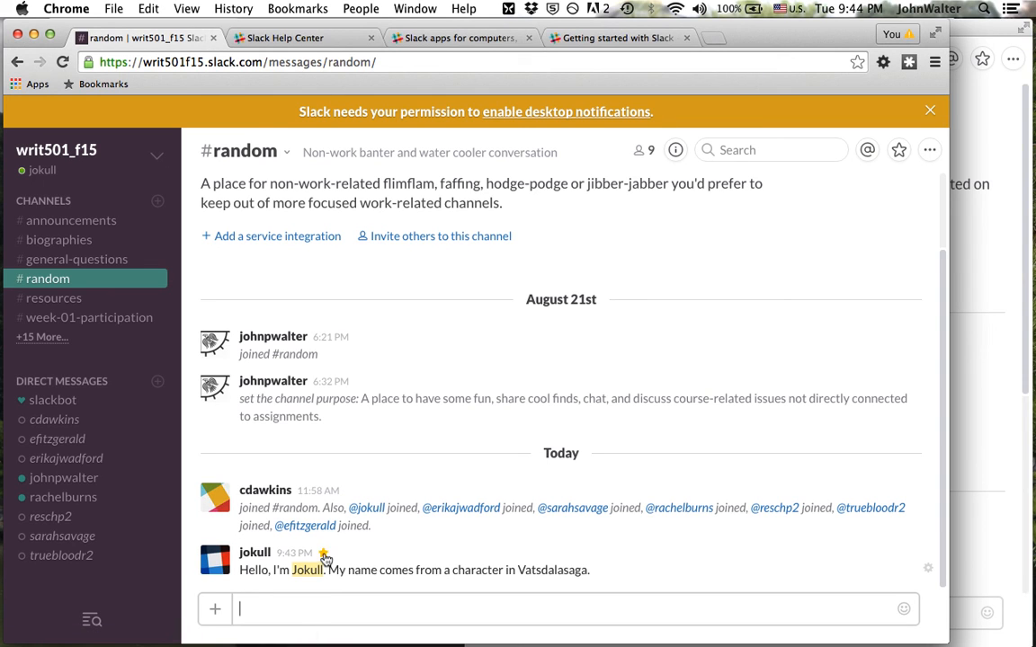
left_click(324, 554)
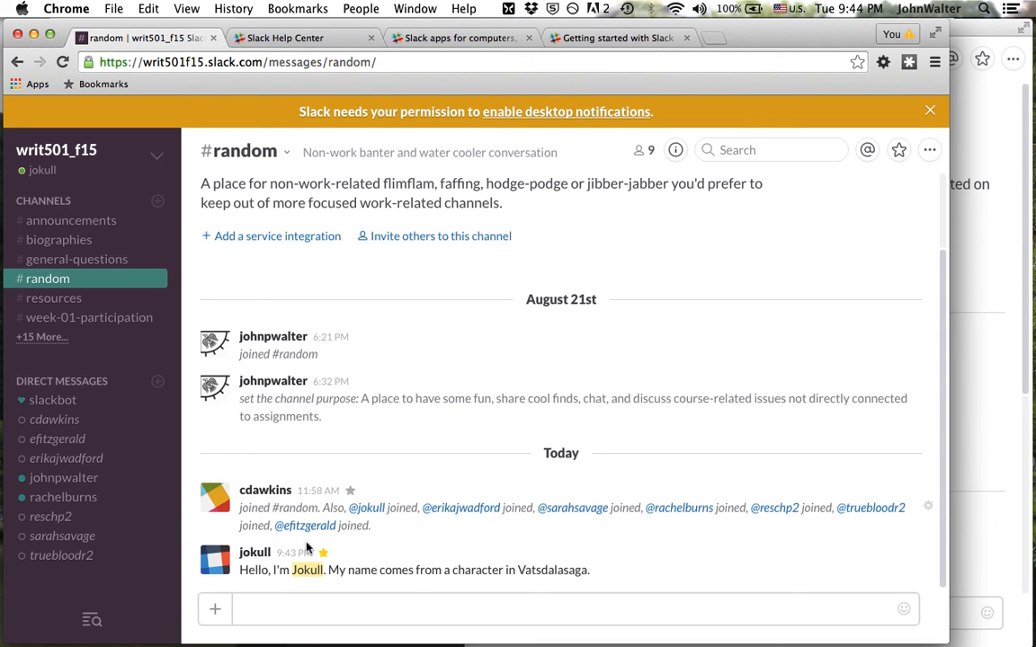
Step: Post a #random message mentioning the member who set the channel purpose, with the text "Hey, what is up with this Slack thing?"
left_click(305, 605)
type("@jo")
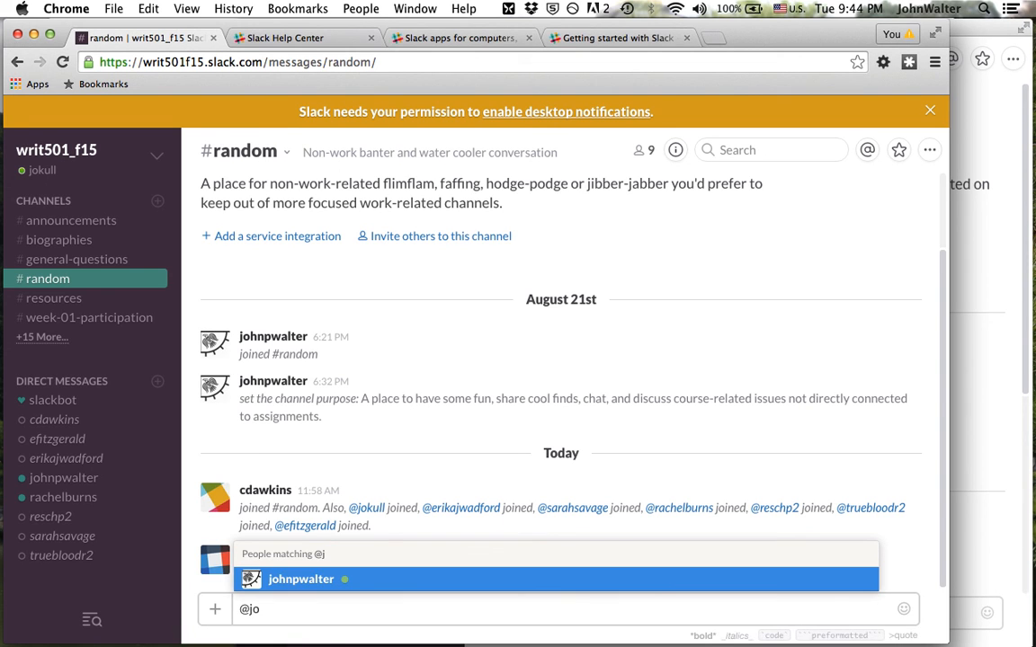
key("Tab")
type("Hey, wh")
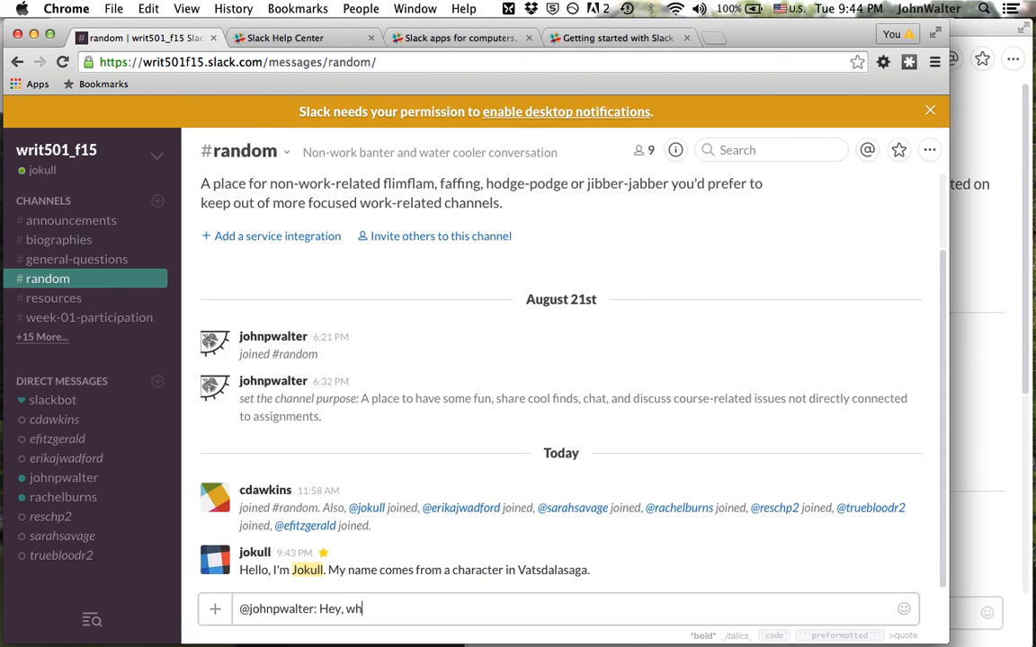
type("at is up with this Slack thing?")
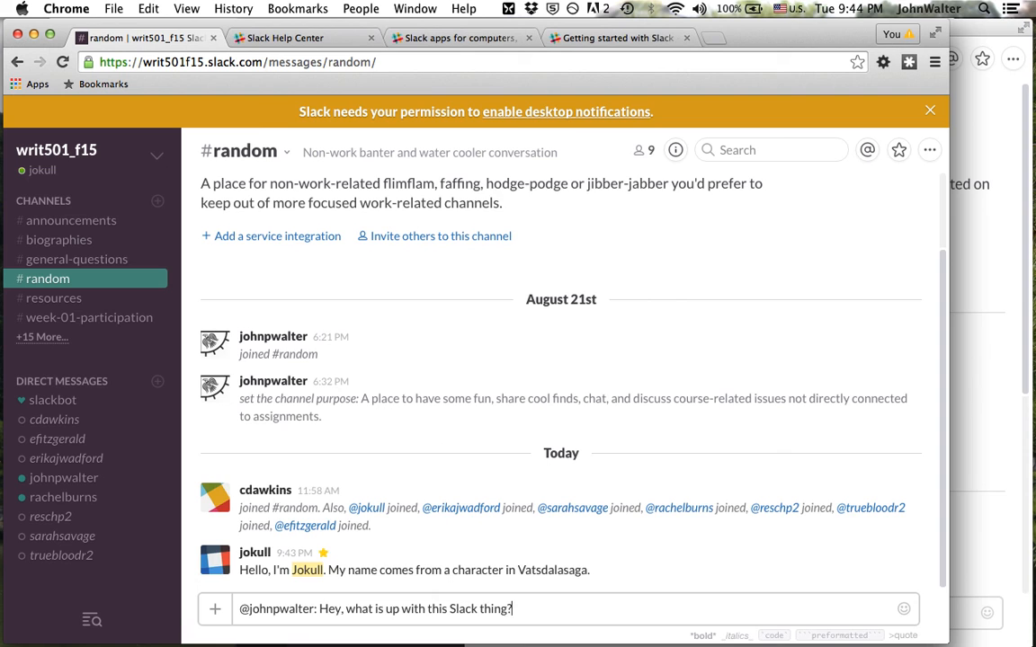
key("Return")
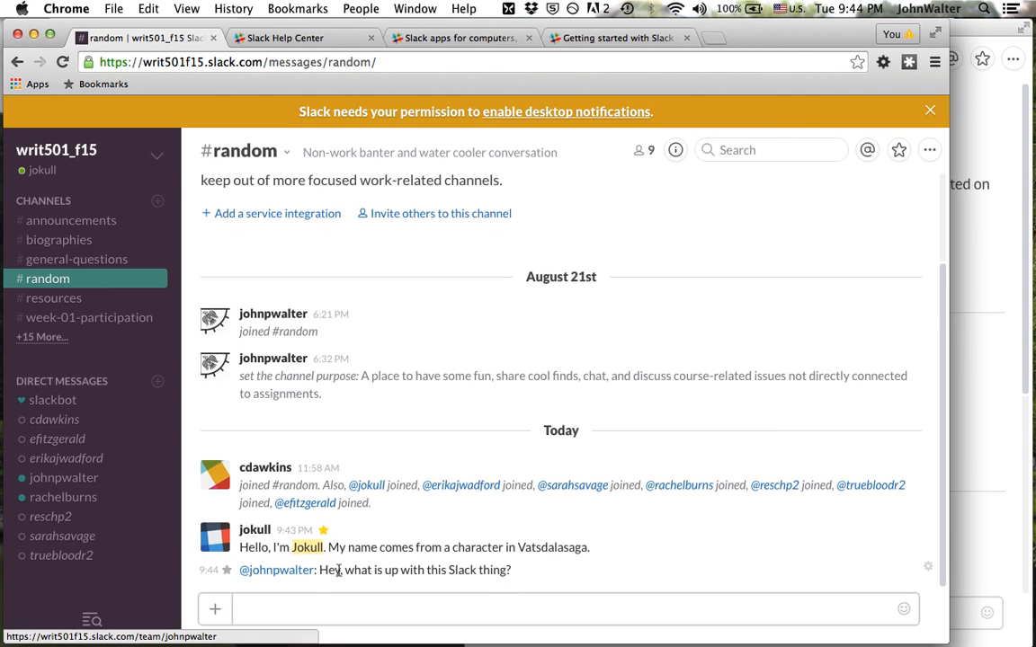
left_click(259, 608)
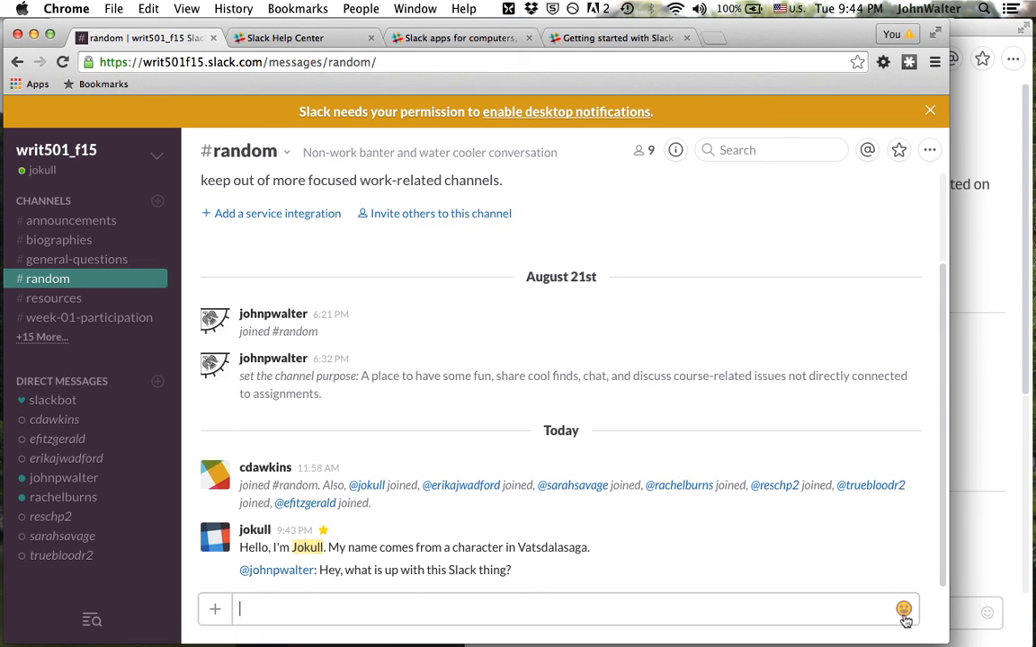
left_click(215, 612)
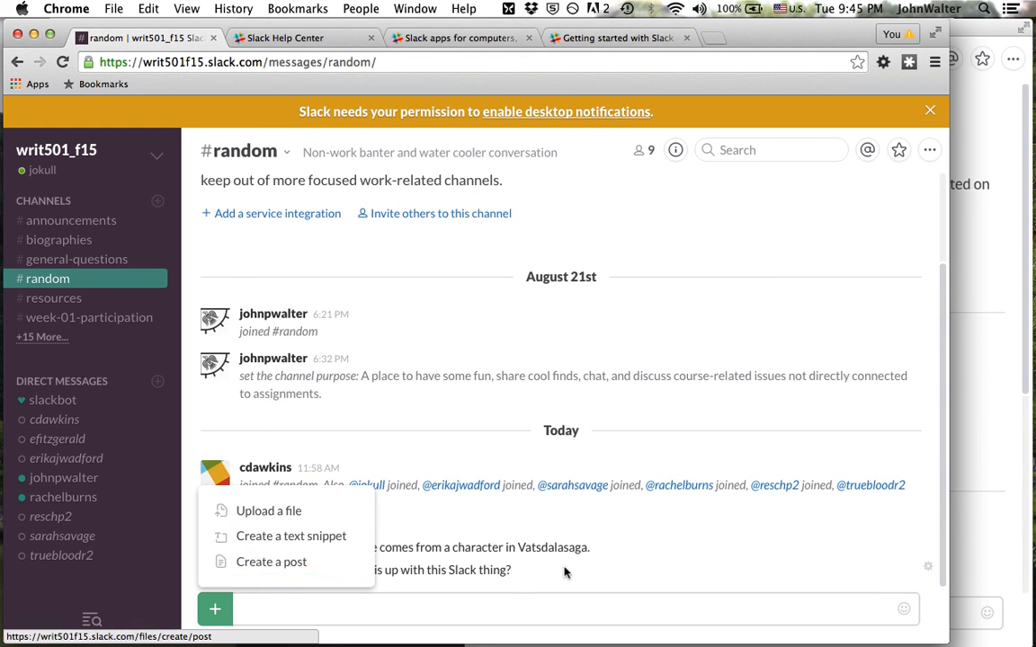
left_click(303, 610)
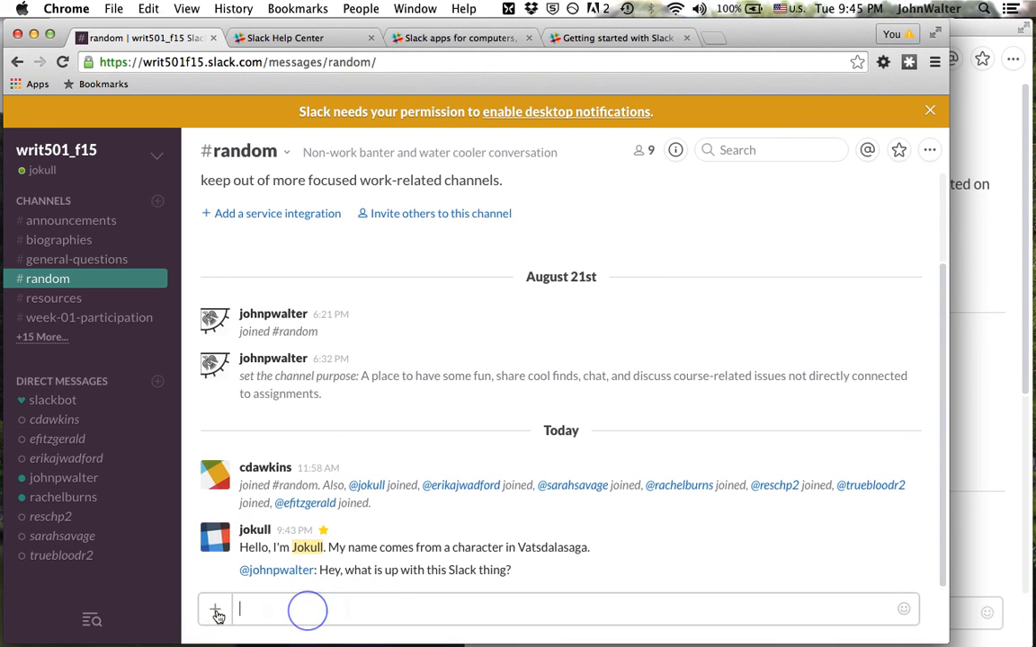
Step: Create a new post from #random and title it with your first name in the possessive followed by "Post"
left_click(216, 609)
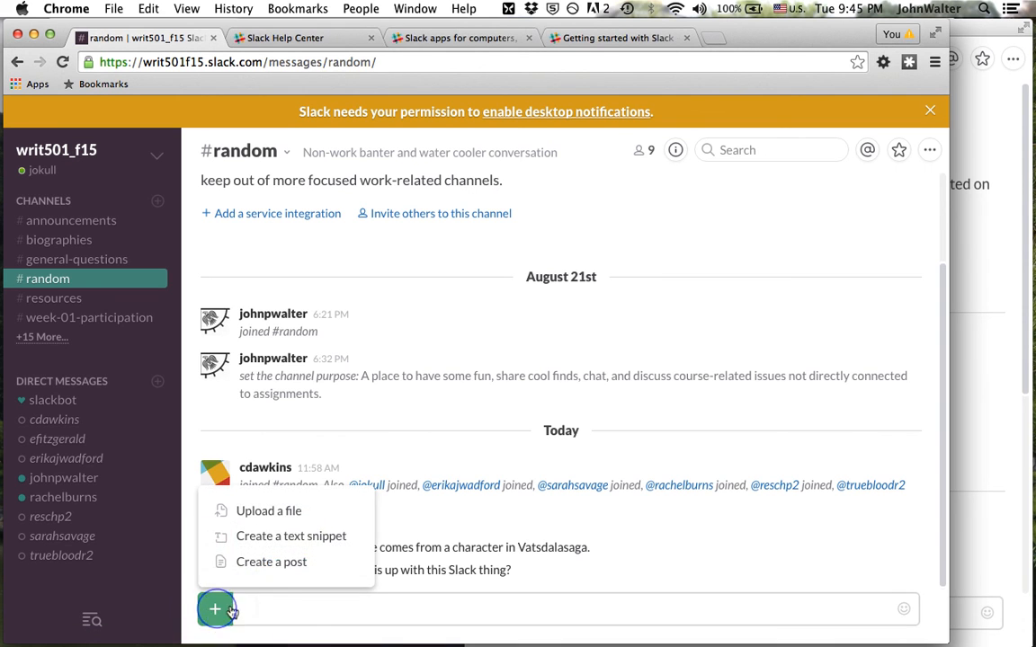
left_click(294, 564)
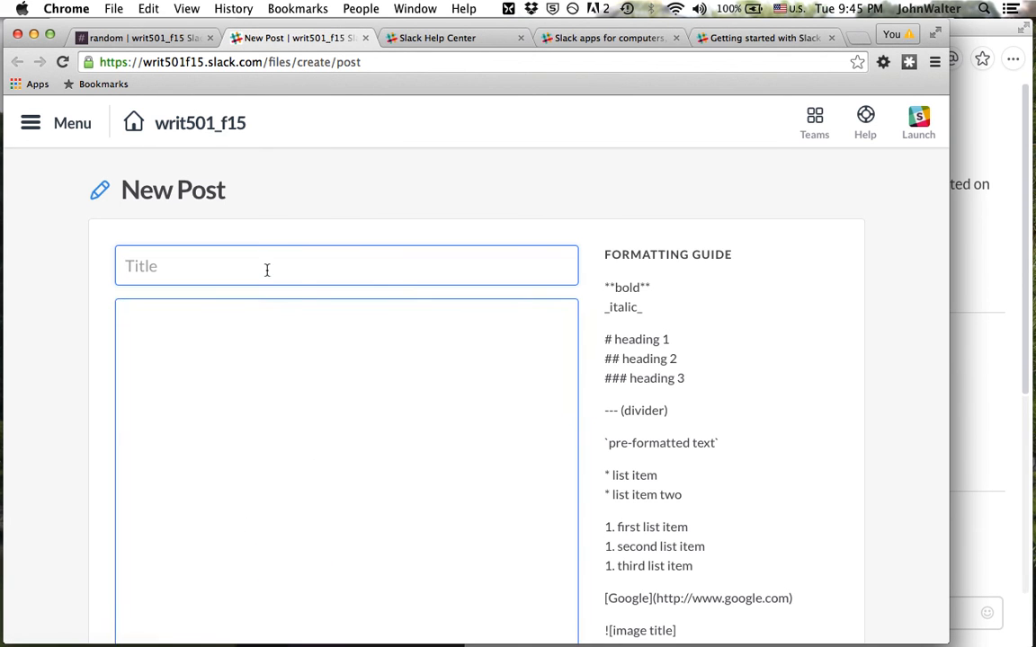
left_click(157, 267)
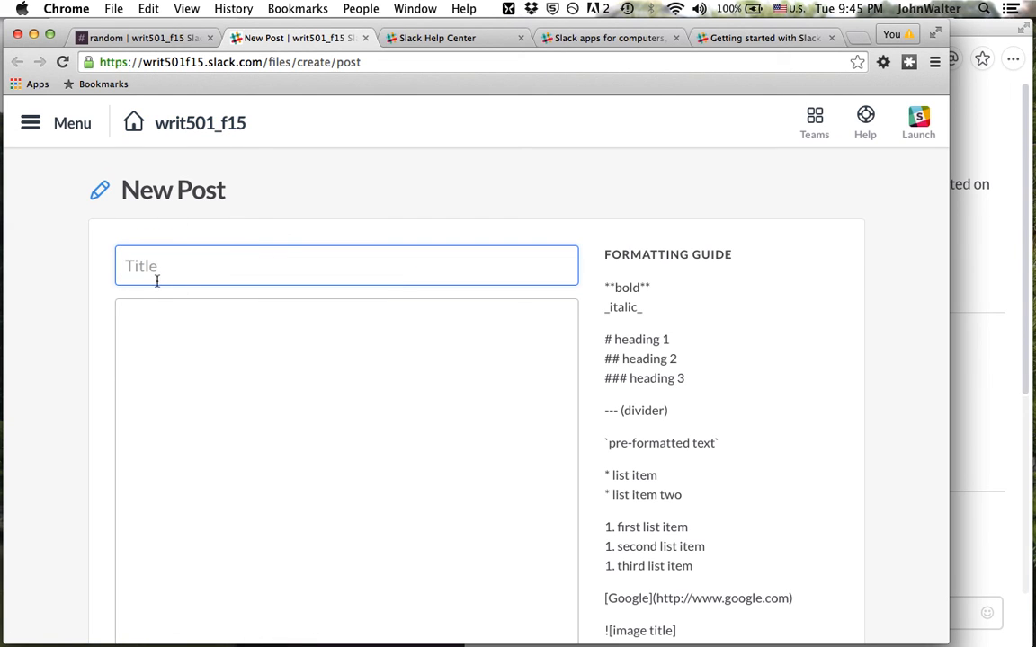
type("Jokull's [ost")
key("BackSpace")
key("BackSpace")
key("BackSpace")
key("BackSpace")
type("Post")
Step: Write "This is my post. Cool, huh?" as the body of the new post
left_click(179, 342)
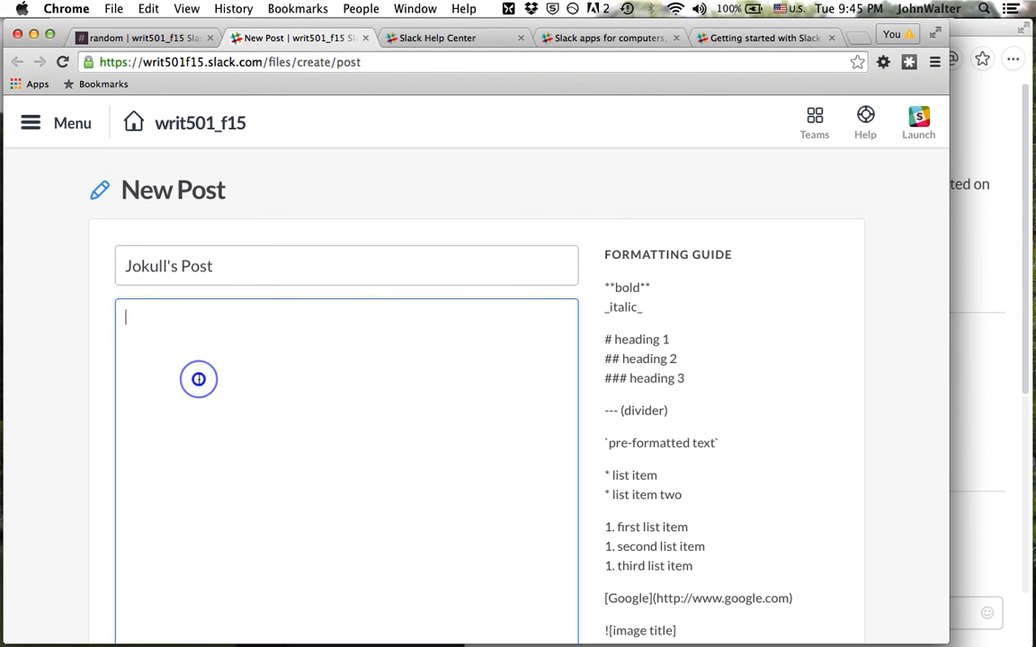
type("This is my pon")
type("t. Cool, huh?")
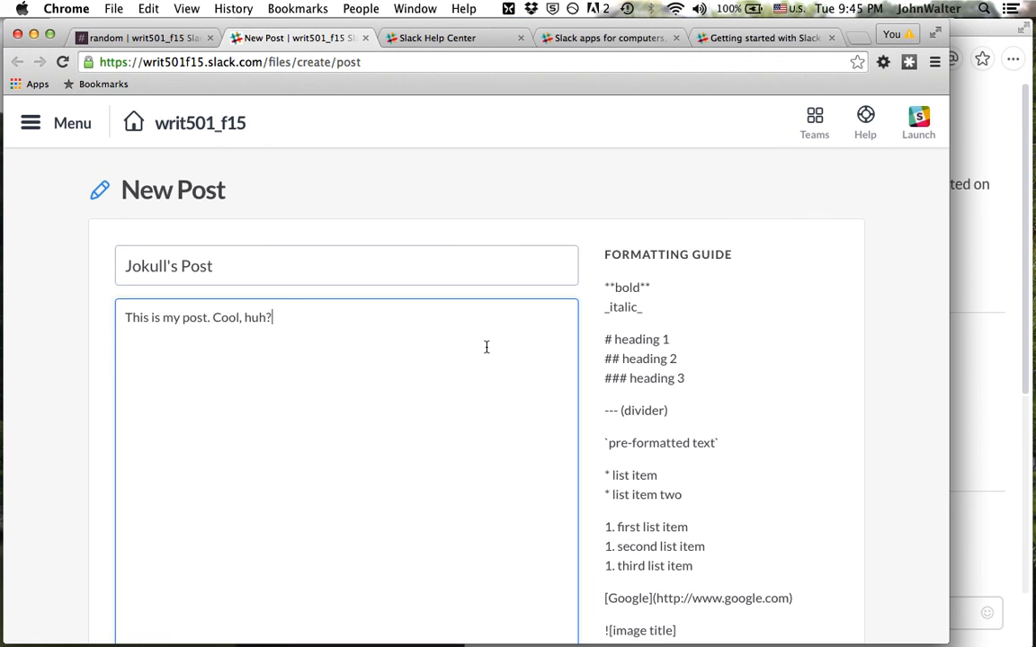
Step: Consult the formatting guide and append "**This will be bold**" as bold and "_This is not bold_" as italic text to the post body
scroll(323, 294, "down", 1)
scroll(310, 326, "up", 1)
scroll(315, 324, "down", 1)
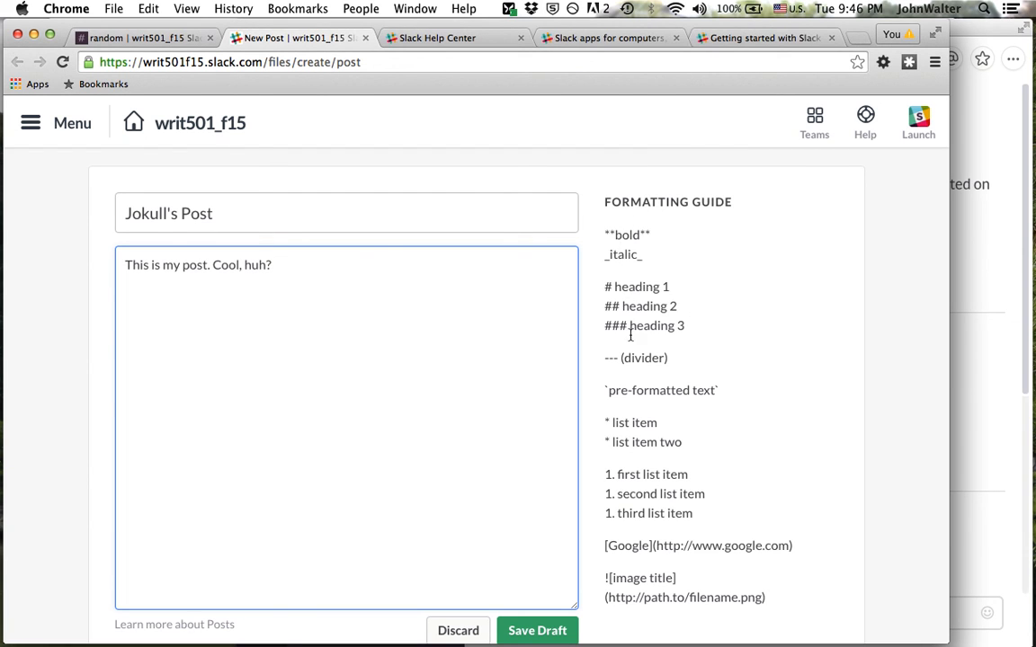
scroll(629, 255, "down", 2)
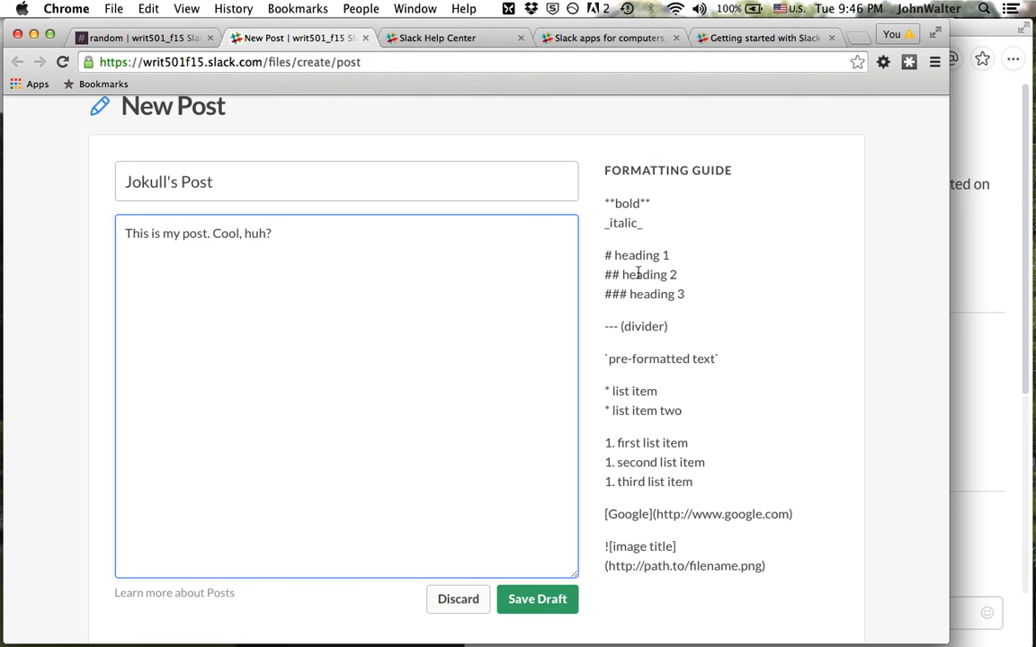
scroll(638, 275, "up", 2)
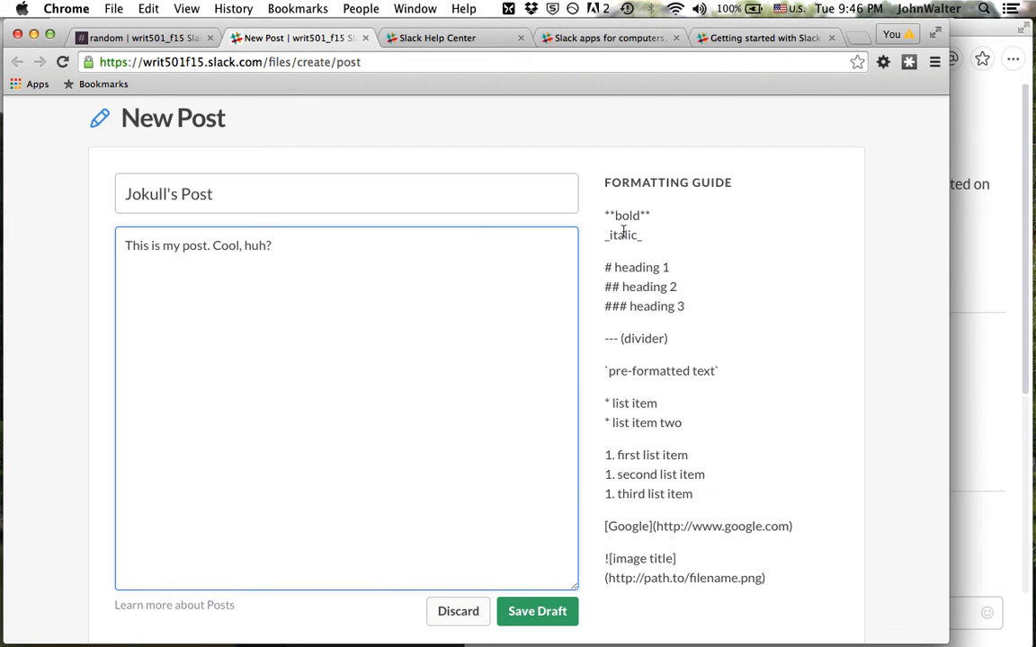
left_click(381, 256)
type("**This will be bold**")
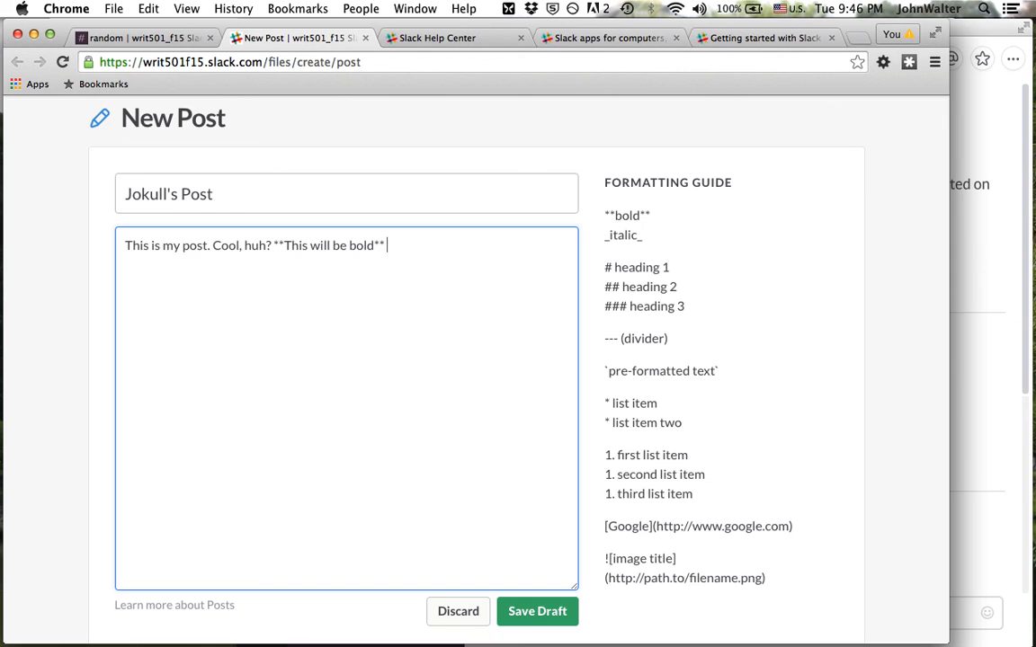
type(" _This is not bold_")
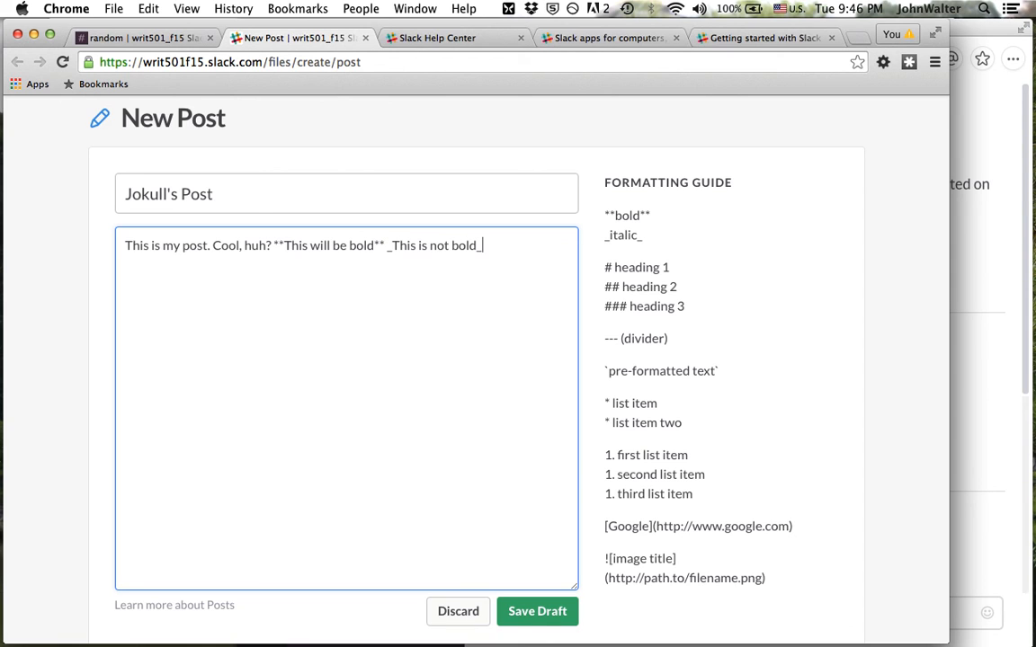
Step: Add the heading lines "#this is big" and "###This is smaller" below a blank line, and save the post as a draft
left_click(501, 248)
key("Return")
key("Return")
type("#this is big ")
type("###Thi")
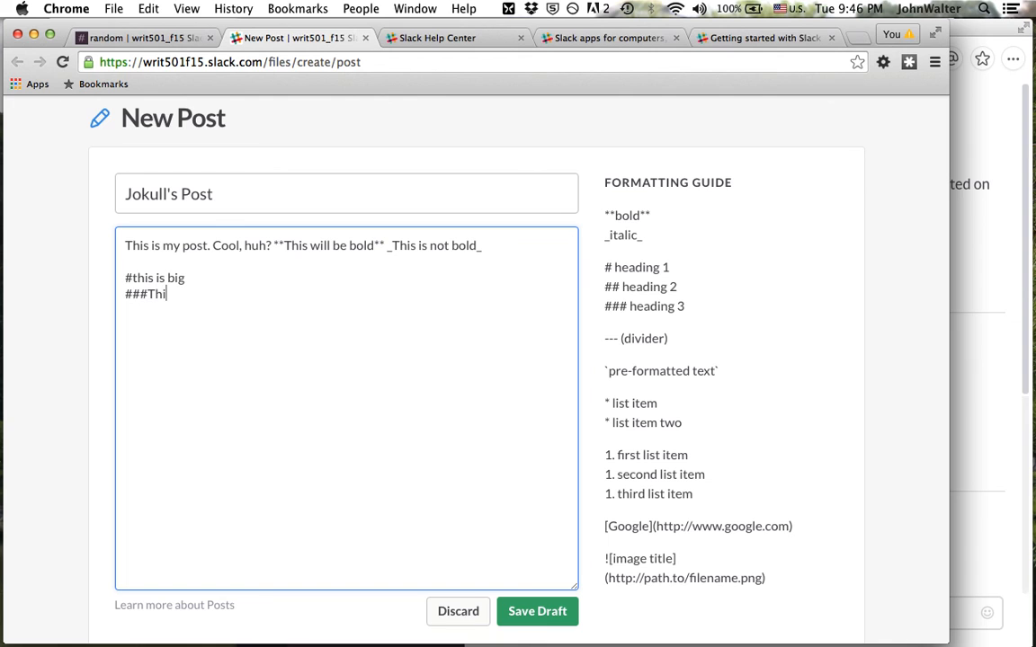
type("s is smaller")
left_click(532, 611)
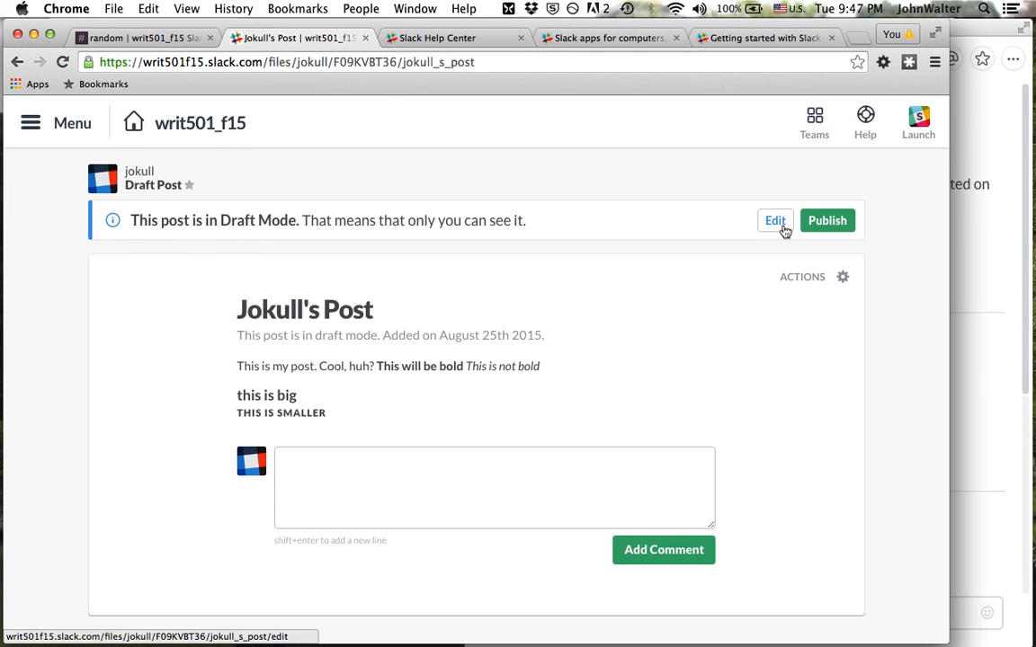
Step: Publish the draft post by sharing it in the #random channel without a comment
left_click(827, 220)
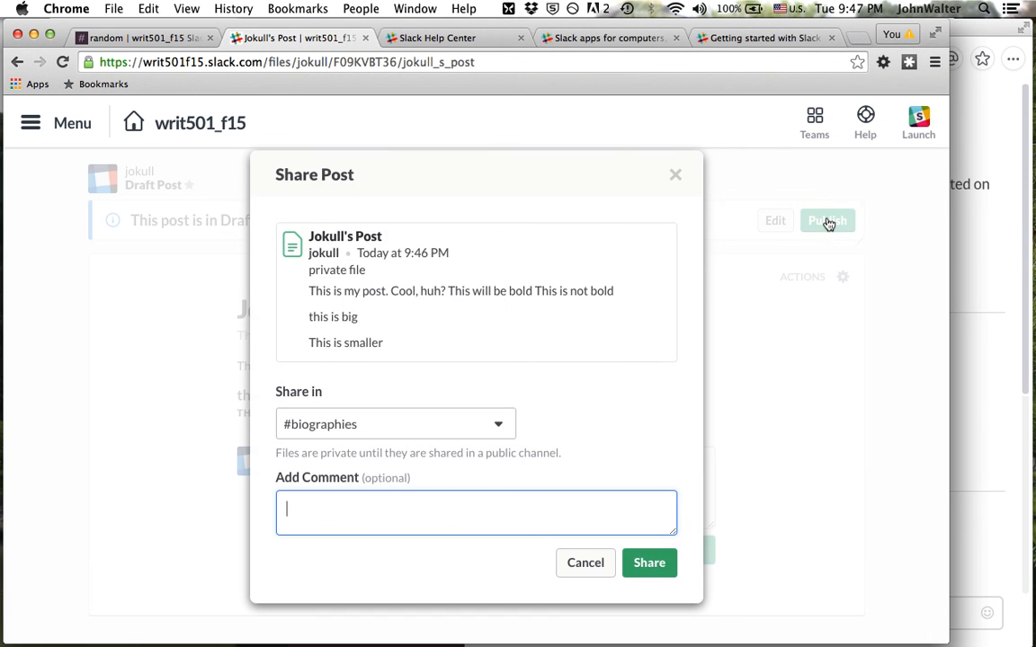
left_click(413, 424)
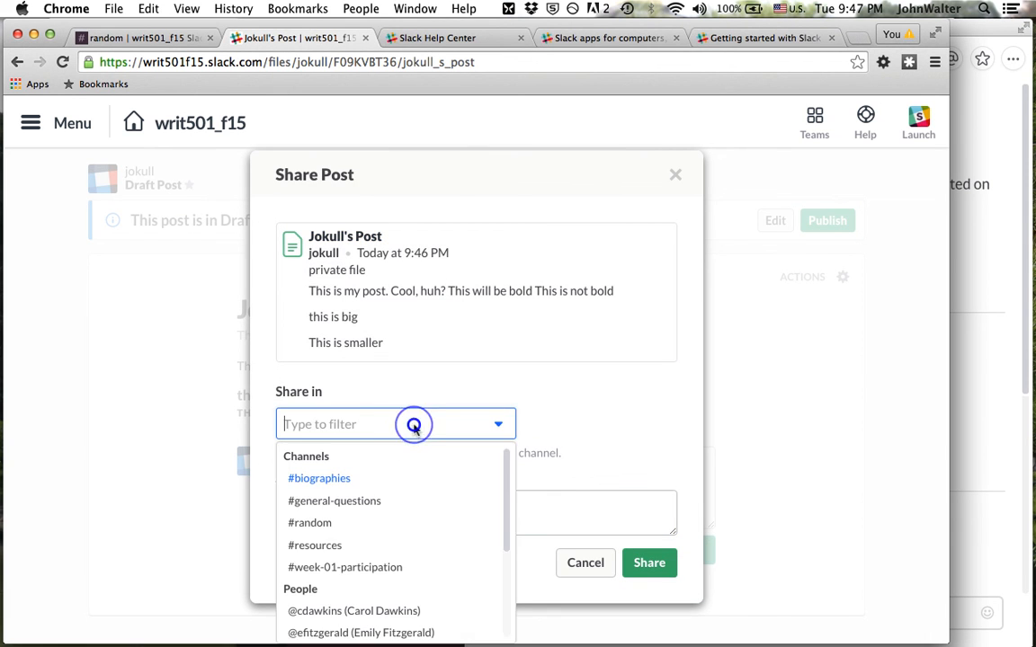
left_click(511, 326)
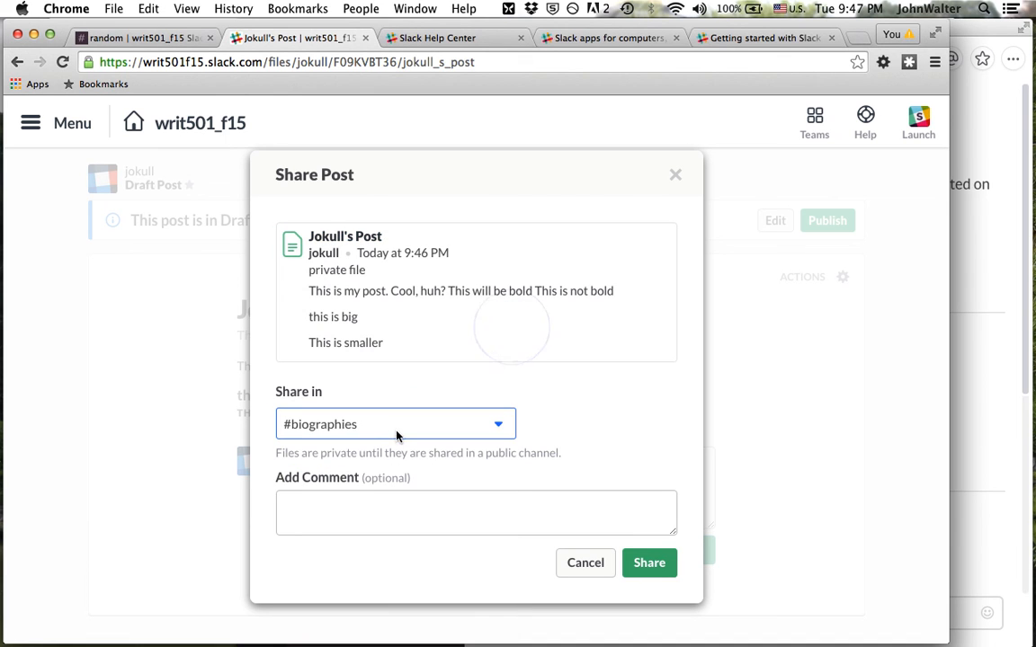
left_click(406, 424)
left_click(512, 333)
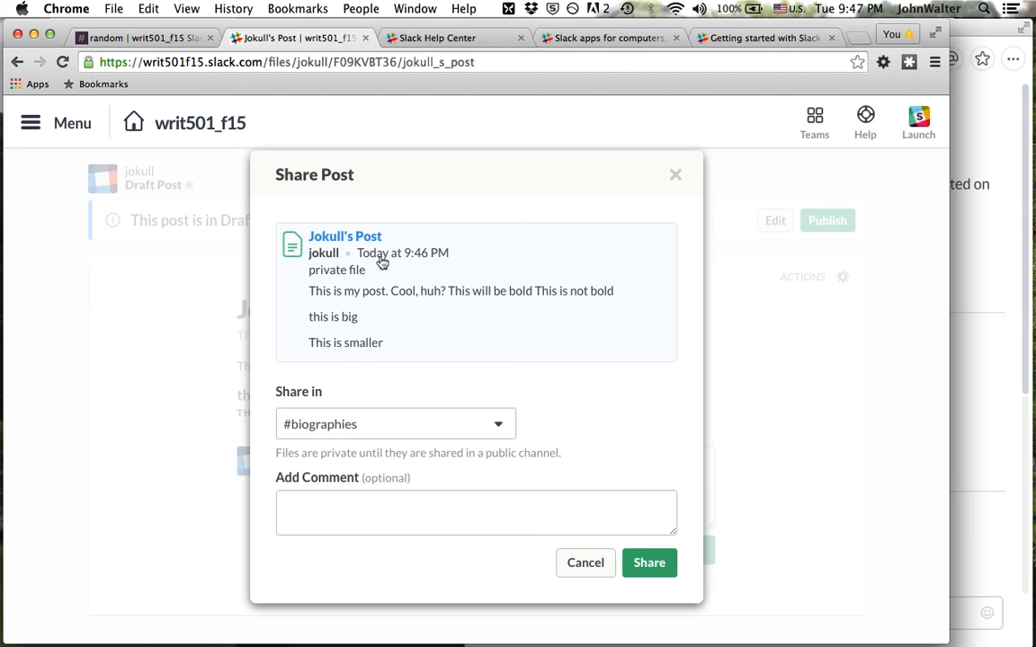
left_click(466, 424)
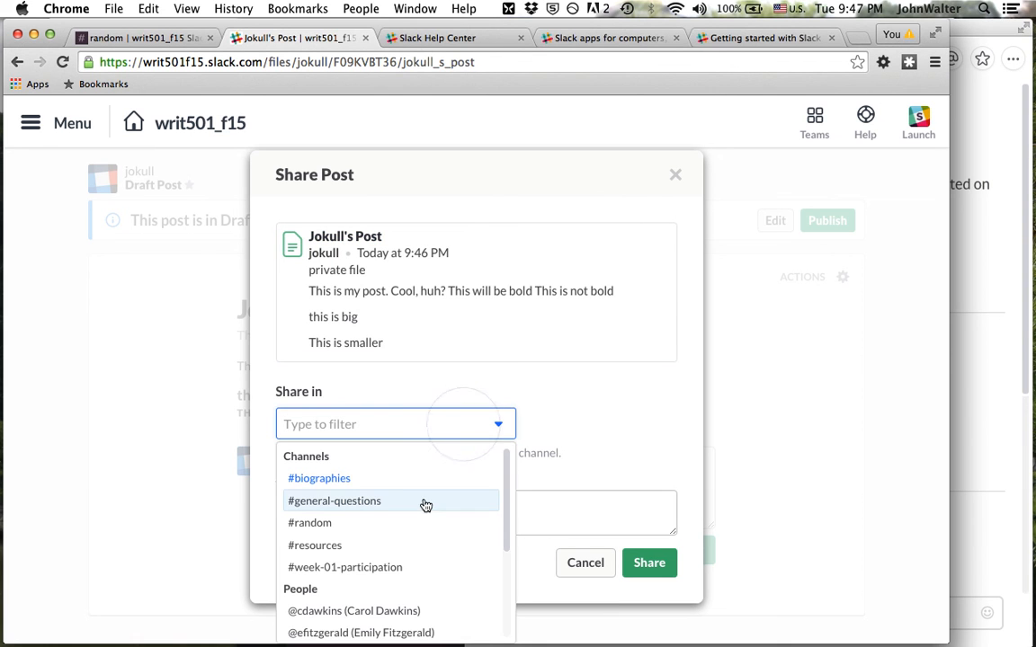
left_click(334, 522)
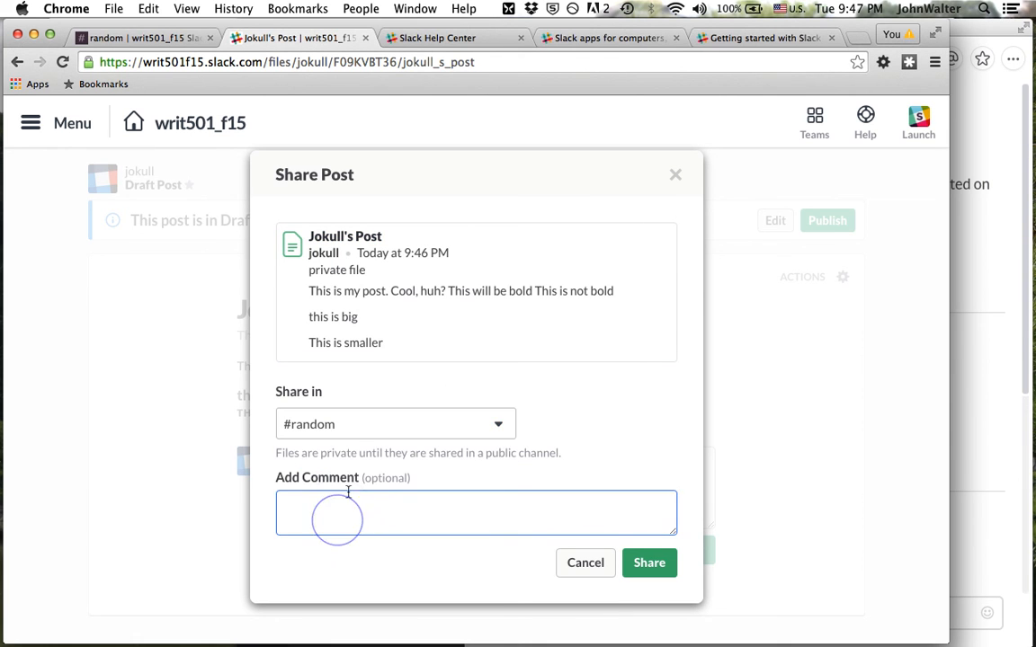
left_click(654, 562)
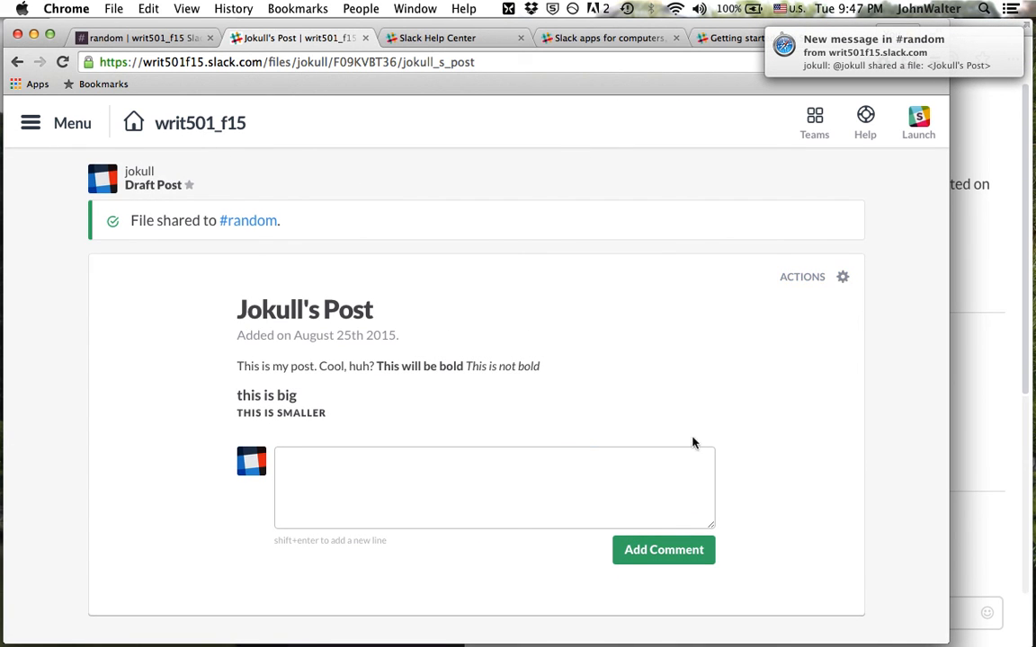
Step: Reopen the shared post for editing and add the HTML line "<strong>This is bold</strong>" below the heading lines
left_click(842, 277)
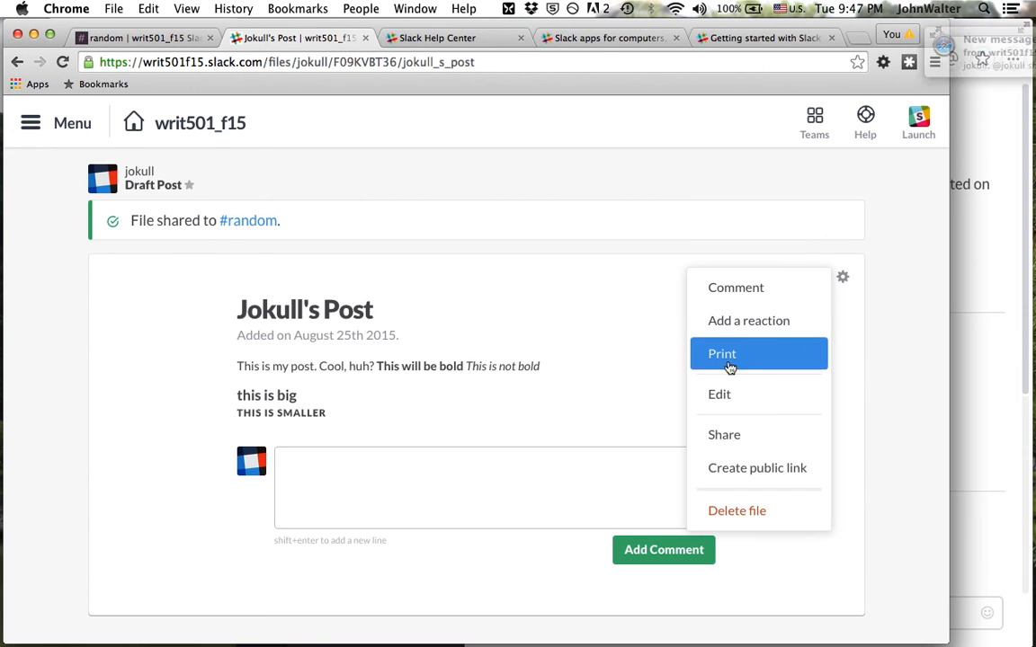
left_click(728, 395)
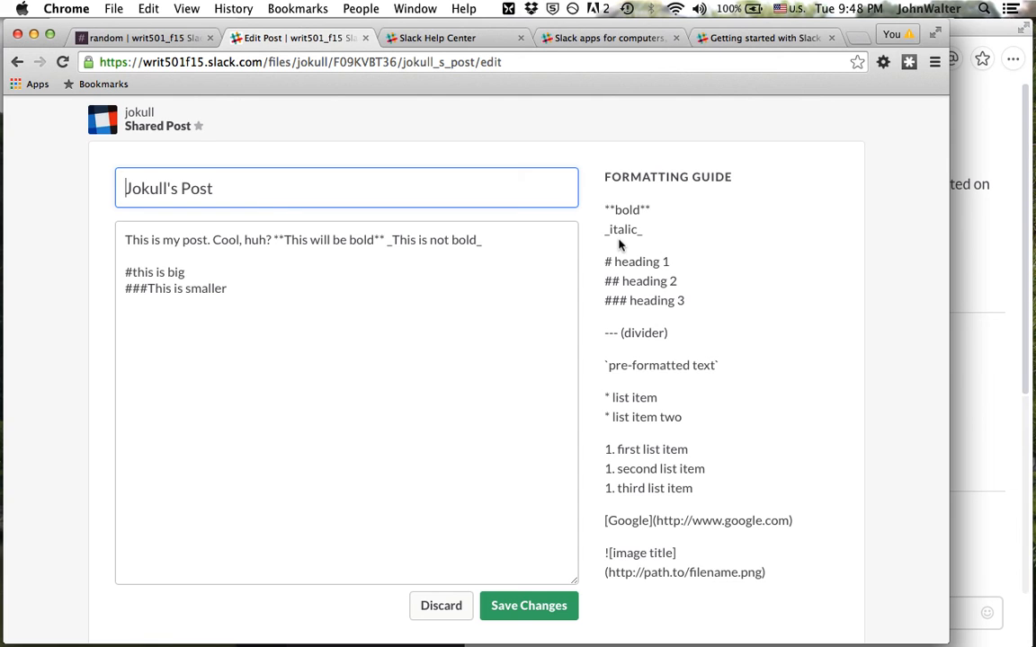
left_click(483, 256)
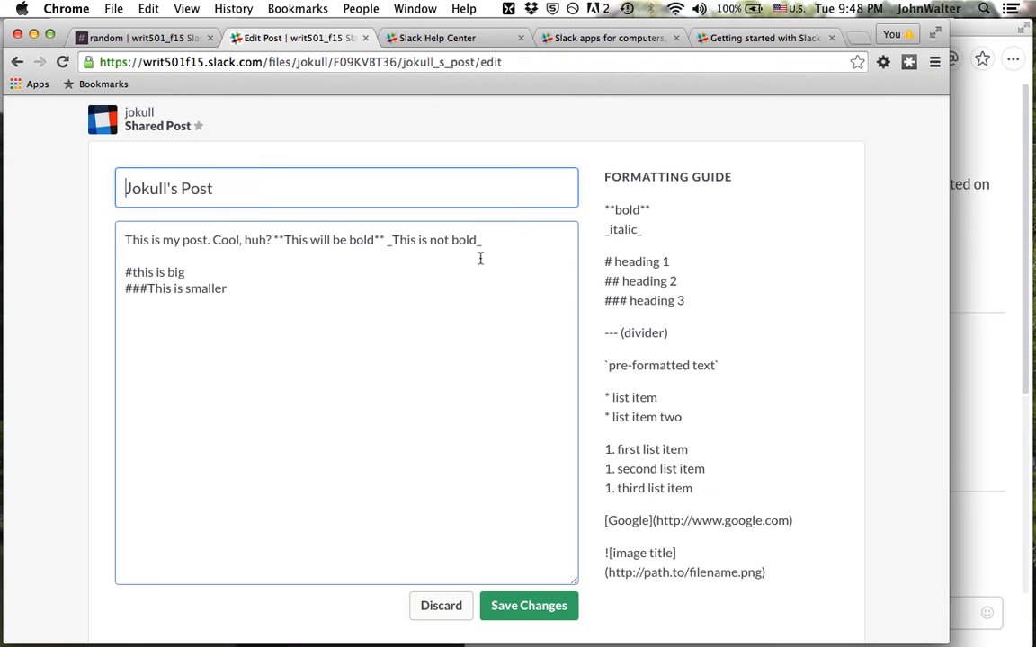
left_click(249, 289)
key("Return")
key("Return")
key("Return")
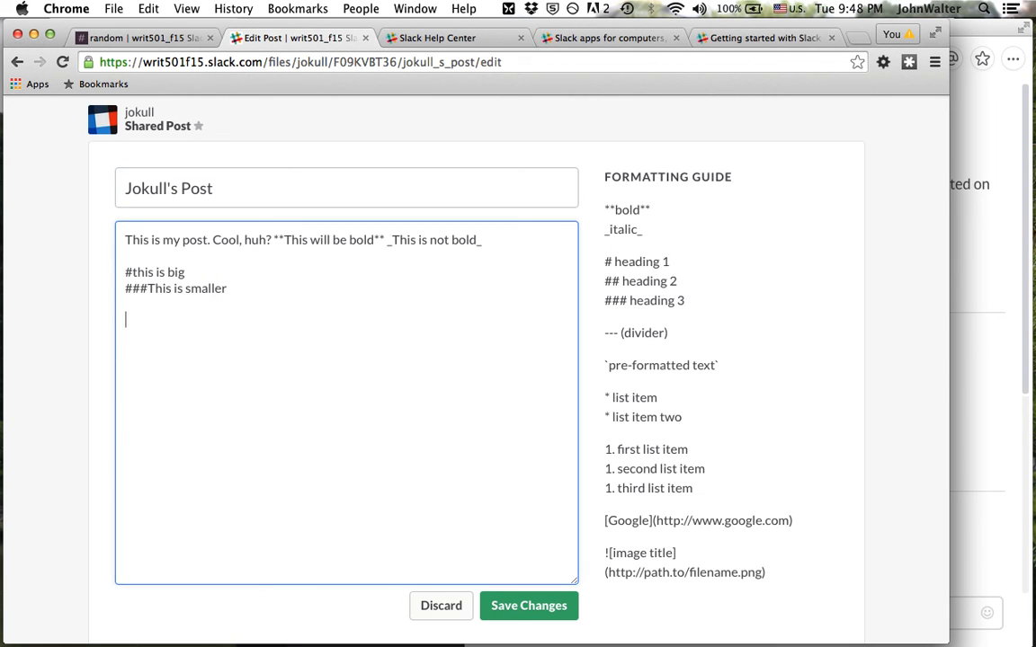
type("<strong>THi")
key("BackSpace")
key("BackSpace")
type("his is bold</stro")
key("BackSpace")
type("rong>")
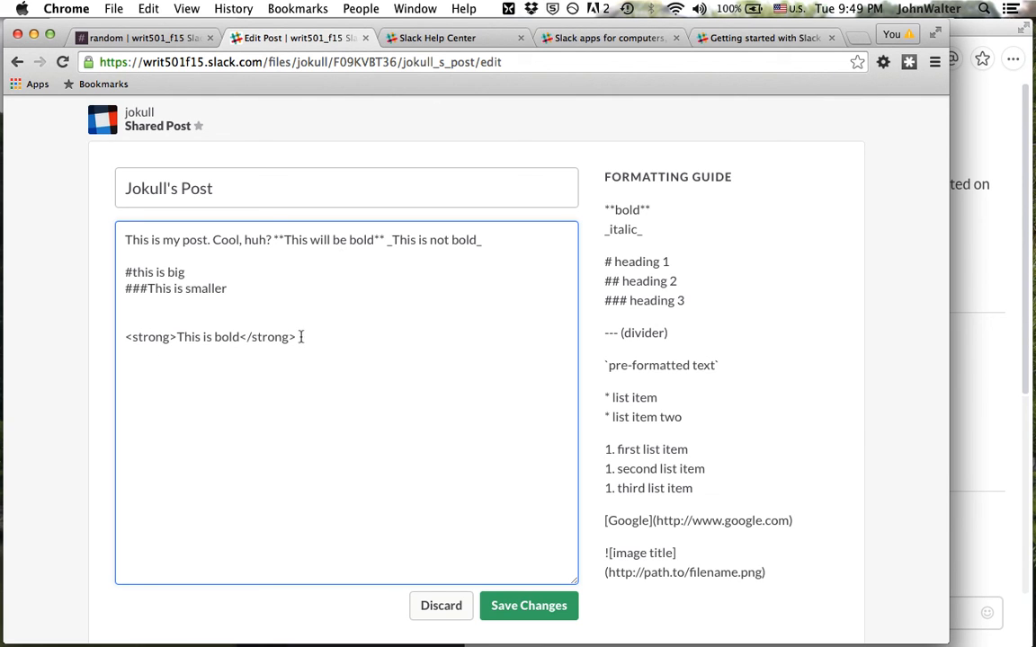
Step: Remove the "<strong>This is bold</strong>" line from the post body, leaving only blank lines below the headings
left_click_drag(307, 336, 115, 336)
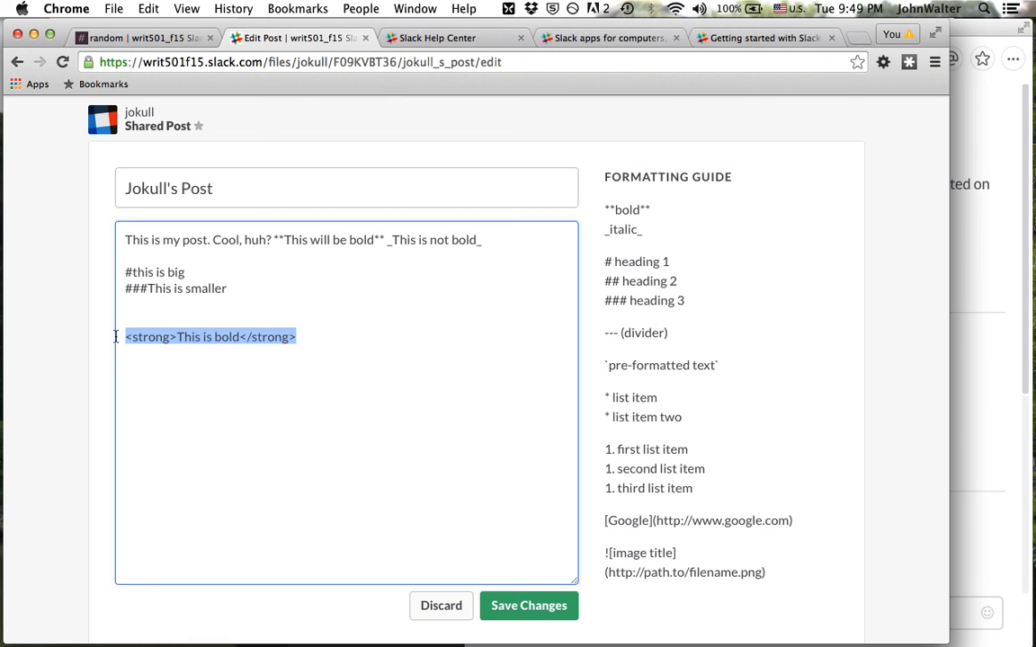
key("BackSpace")
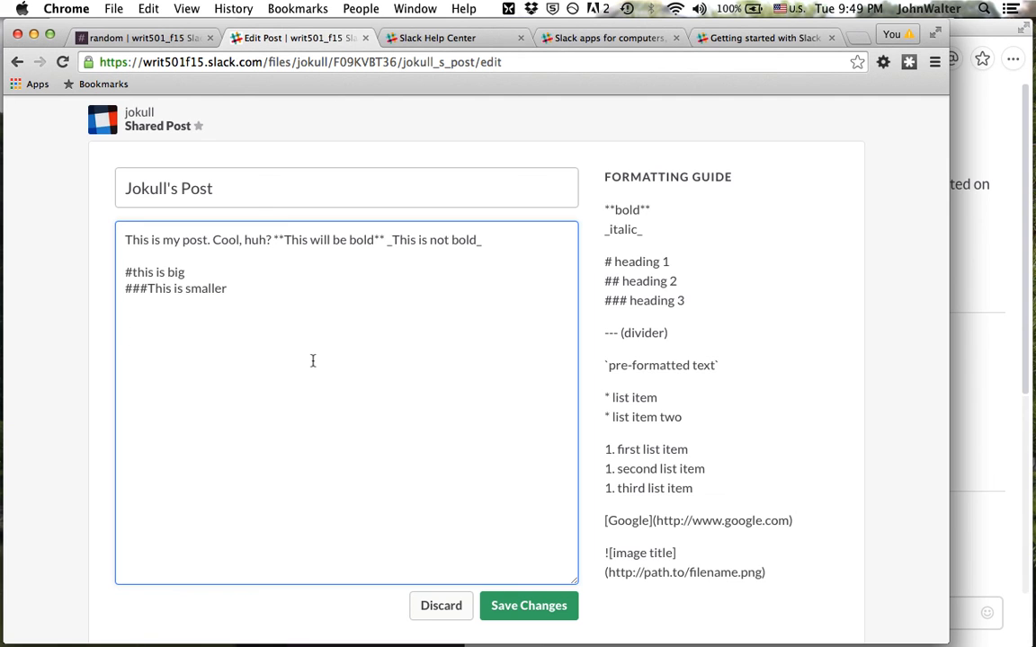
key("Return")
key("Return")
key("Return")
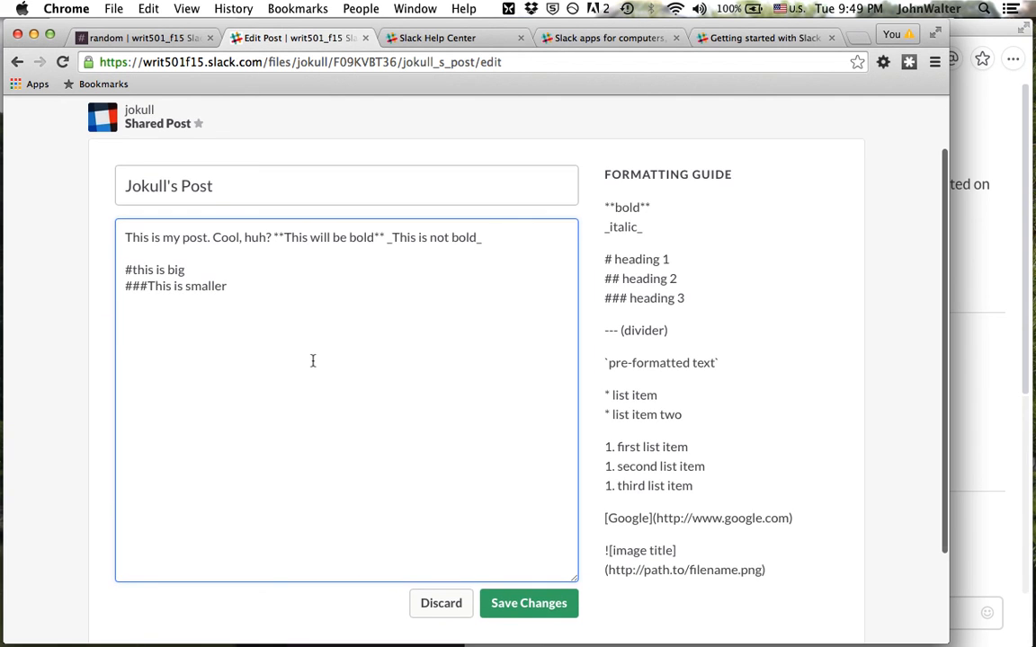
scroll(313, 360, "up", 1)
scroll(313, 360, "down", 1)
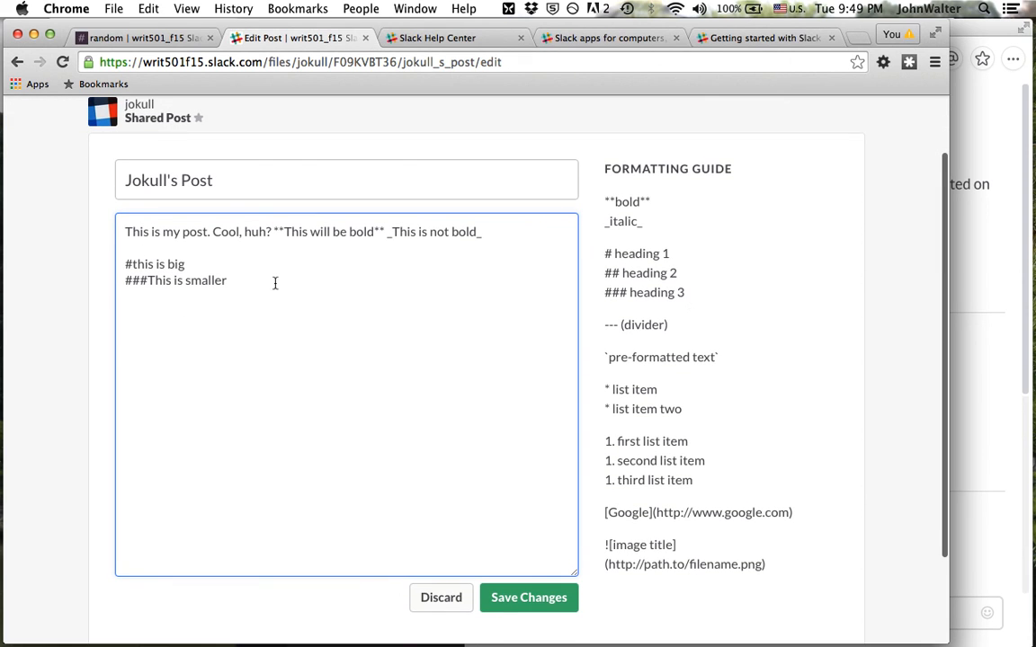
scroll(416, 398, "up", 3)
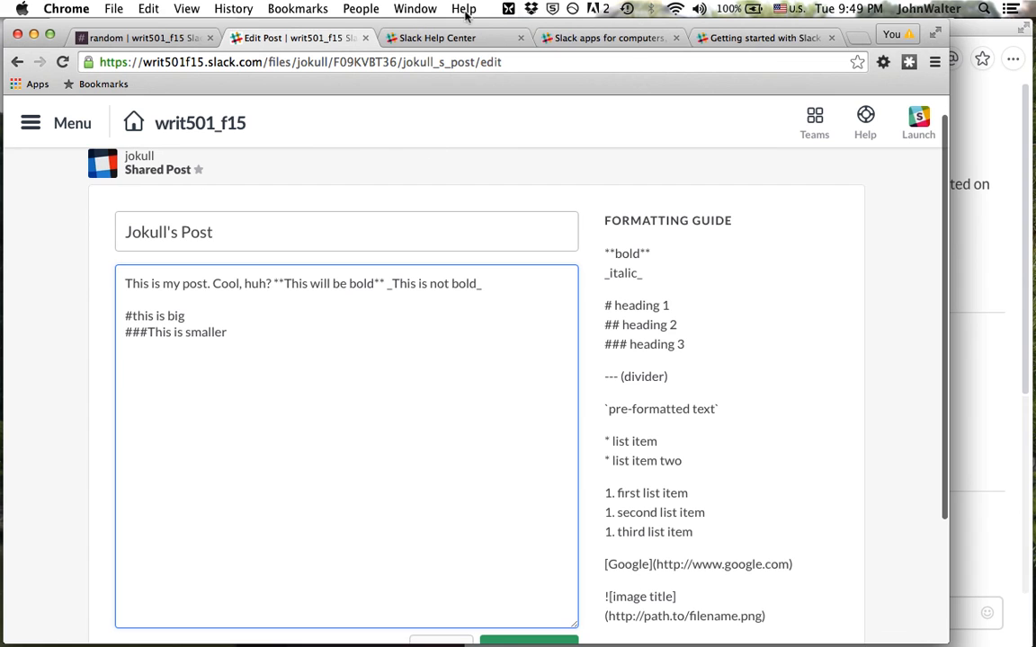
Step: Close the post editor without saving and read the instructor's full biography post in #biographies
left_click(365, 38)
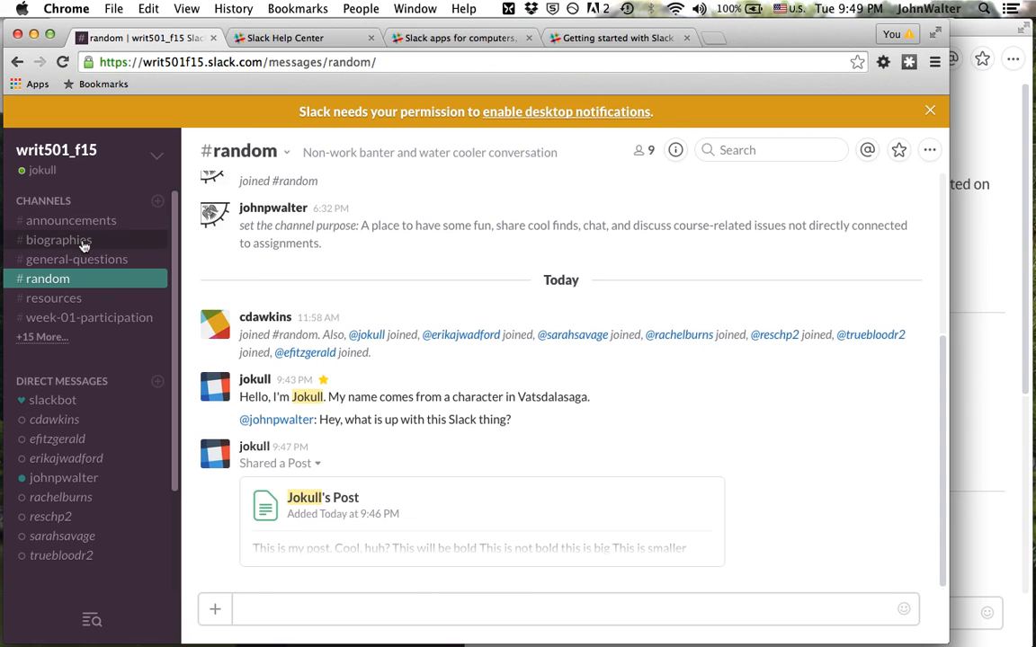
left_click(84, 244)
scroll(331, 248, "down", 3)
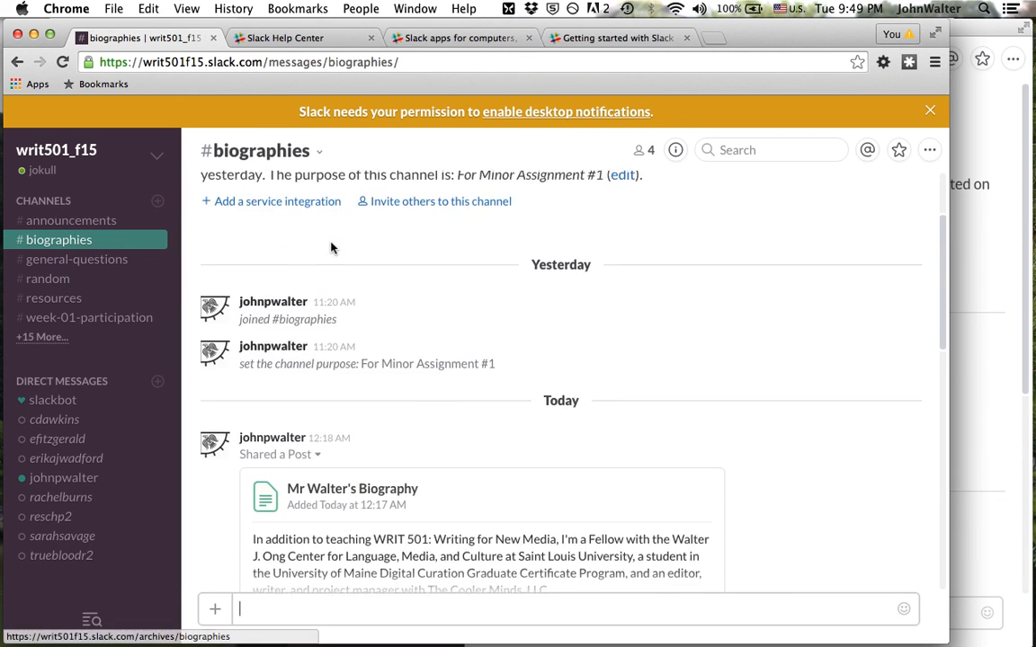
scroll(331, 248, "down", 2)
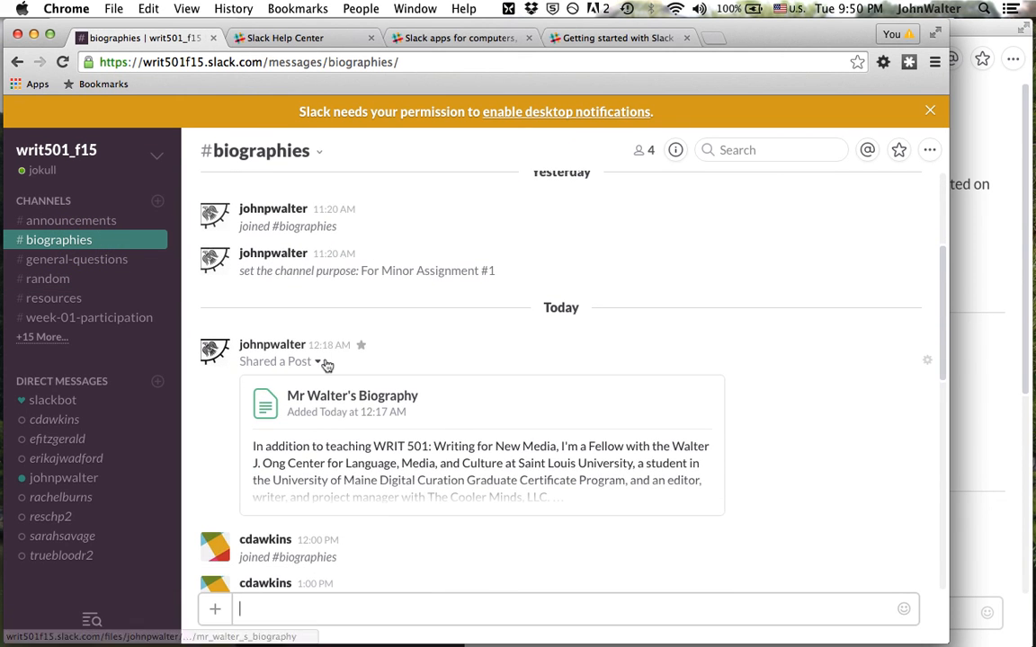
scroll(326, 367, "up", 1)
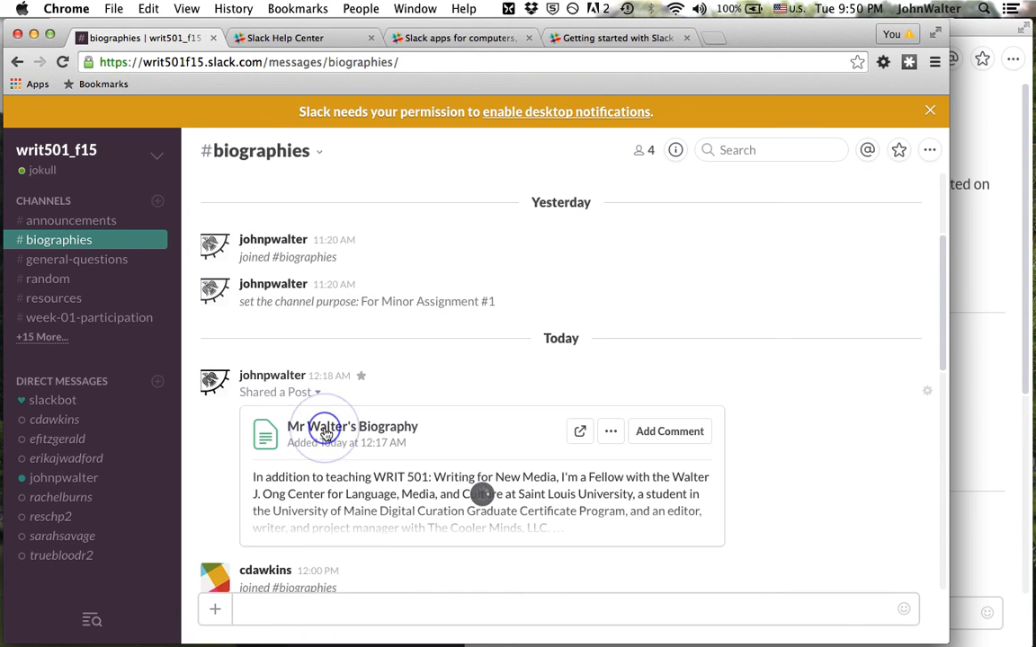
left_click(316, 413)
scroll(532, 393, "down", 5)
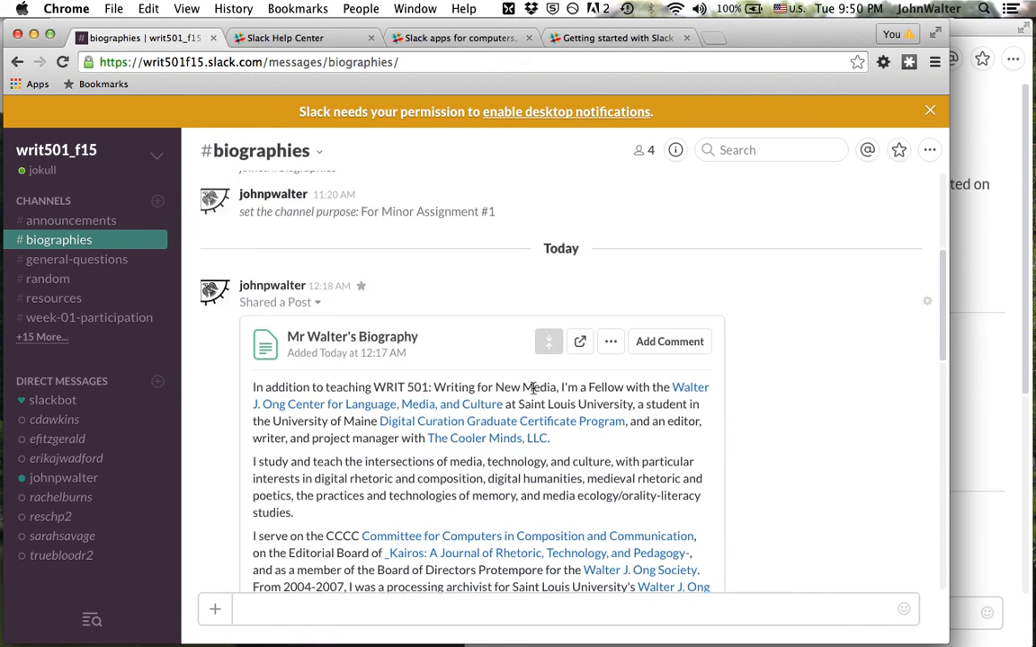
scroll(530, 381, "down", 1)
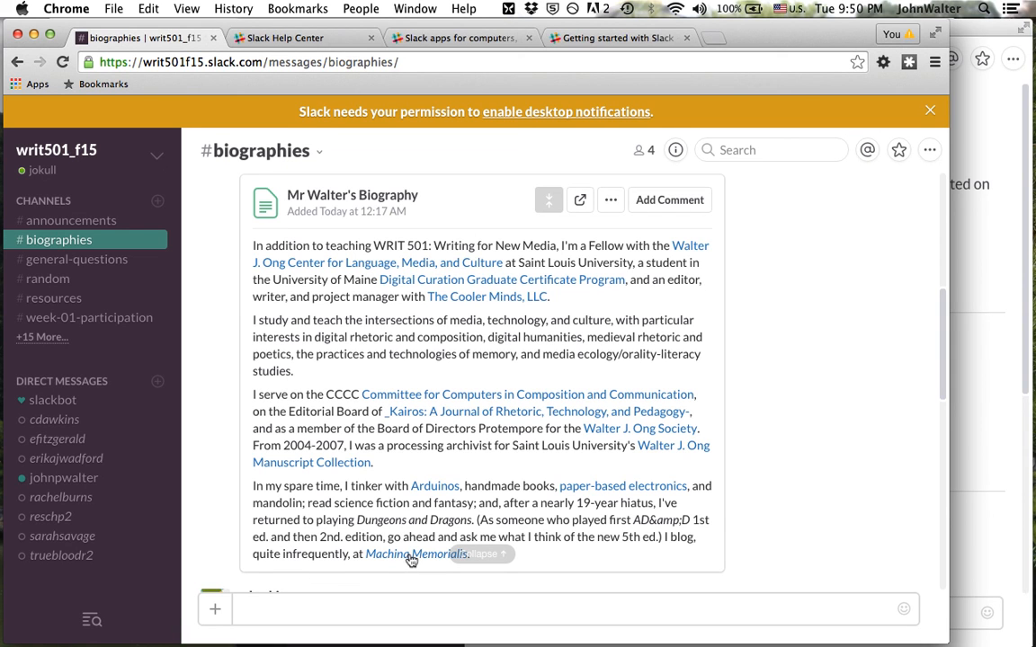
scroll(481, 329, "up", 3)
scroll(481, 329, "up", 6)
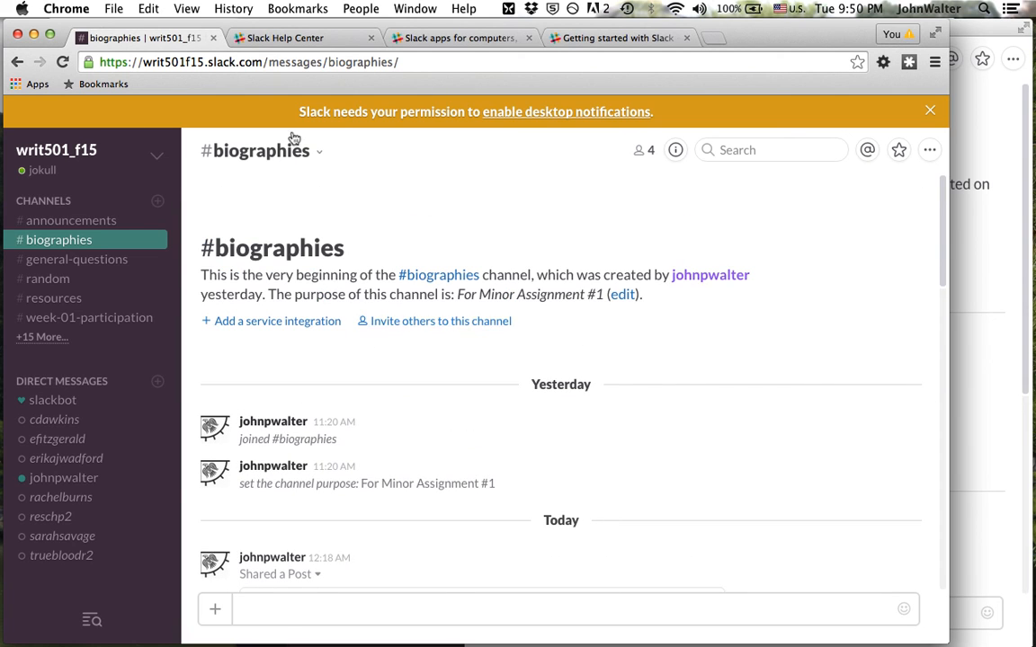
Step: Look through the #announcements messages, and view the channel info of #random
left_click(101, 221)
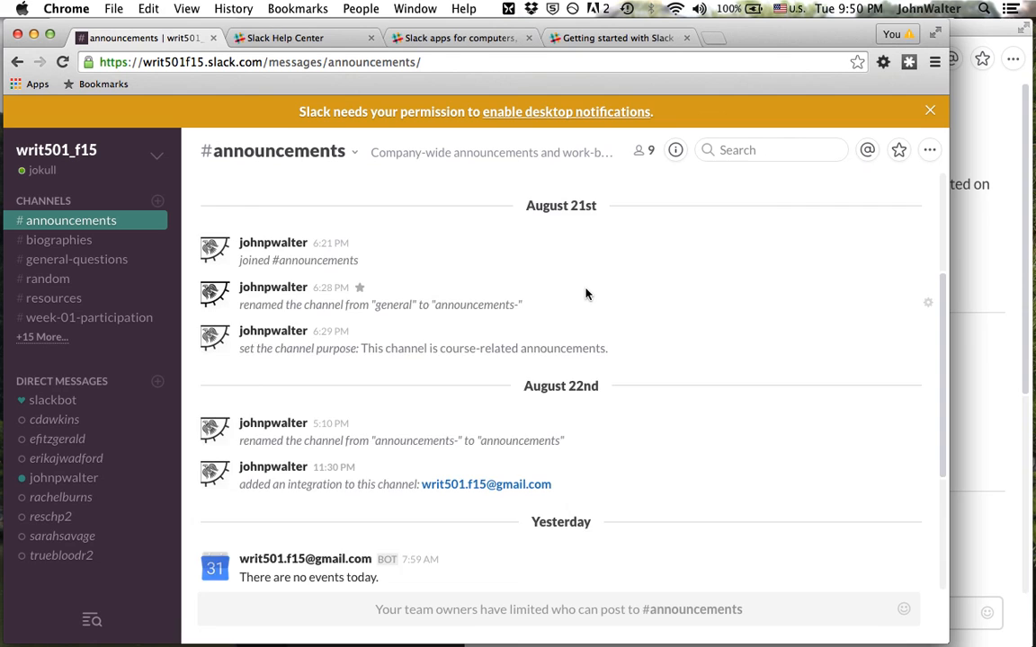
scroll(585, 293, "down", 3)
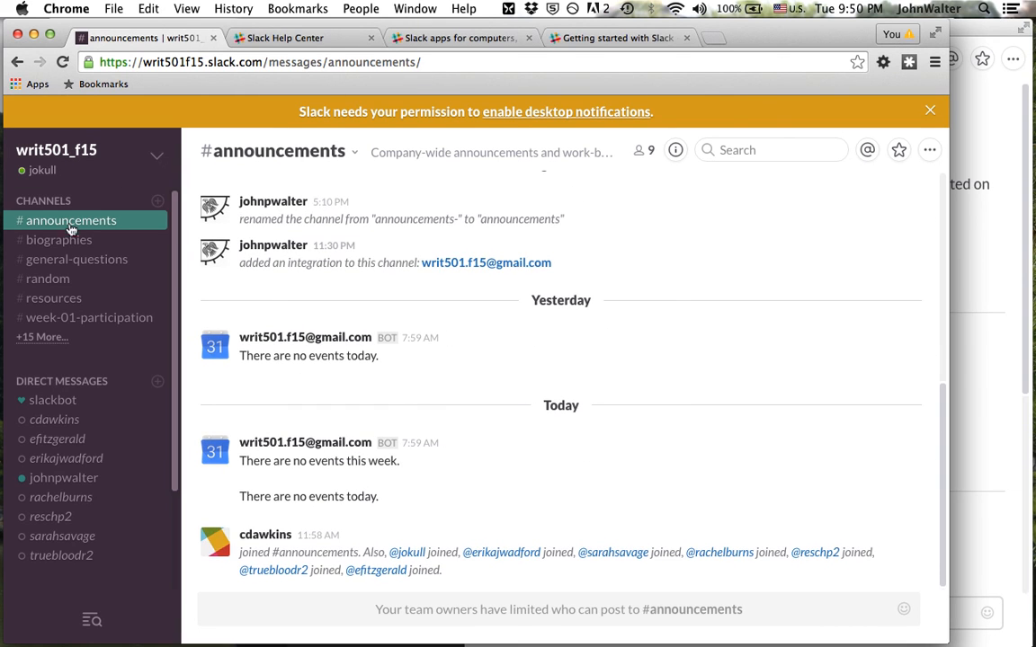
left_click(64, 278)
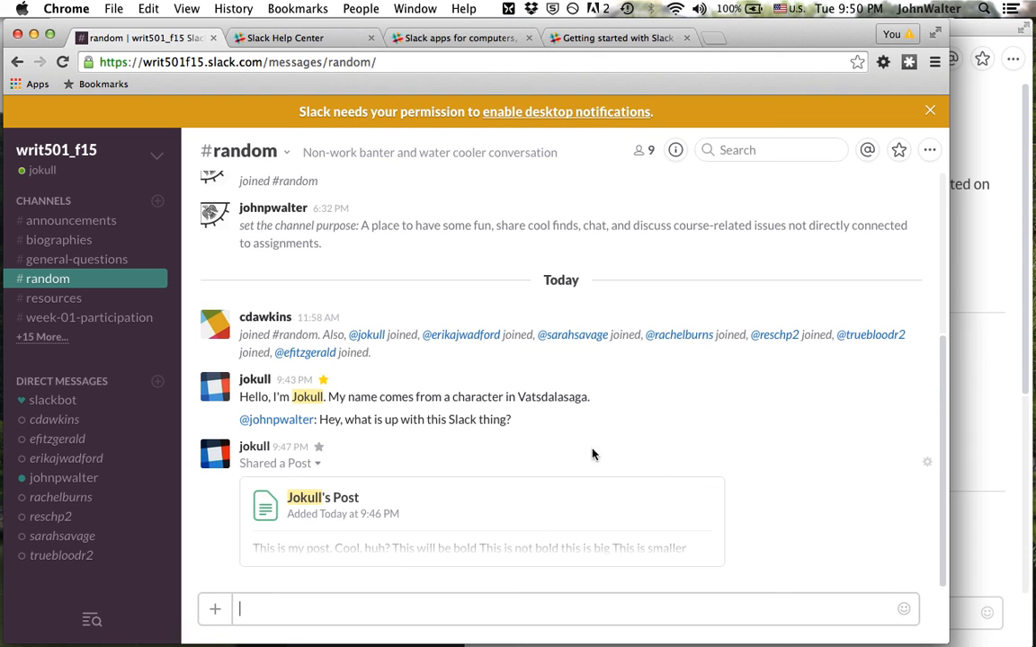
left_click(677, 153)
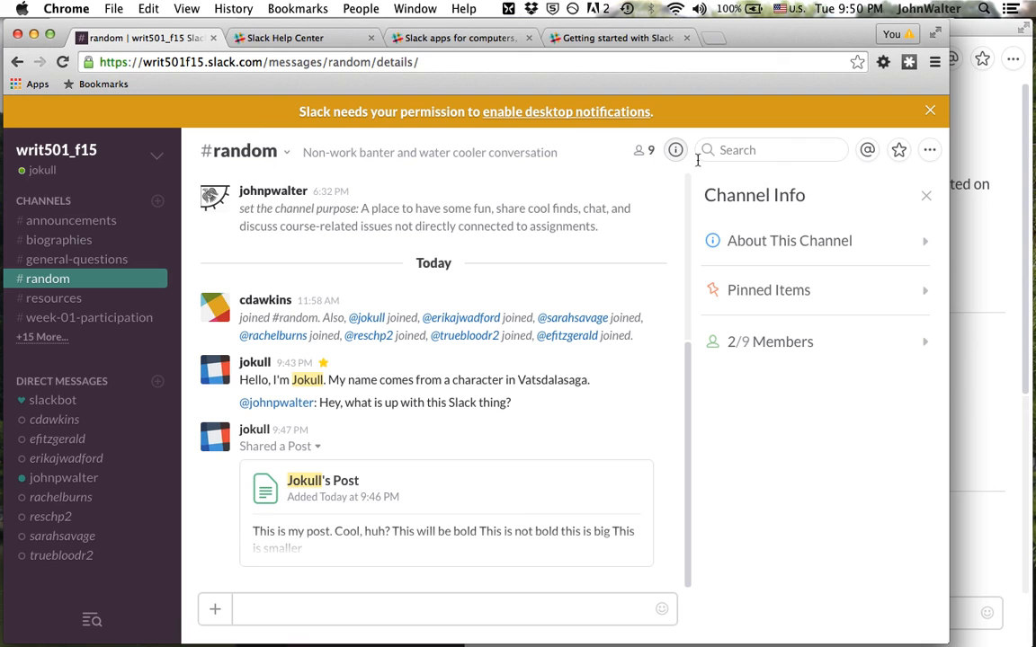
left_click(926, 195)
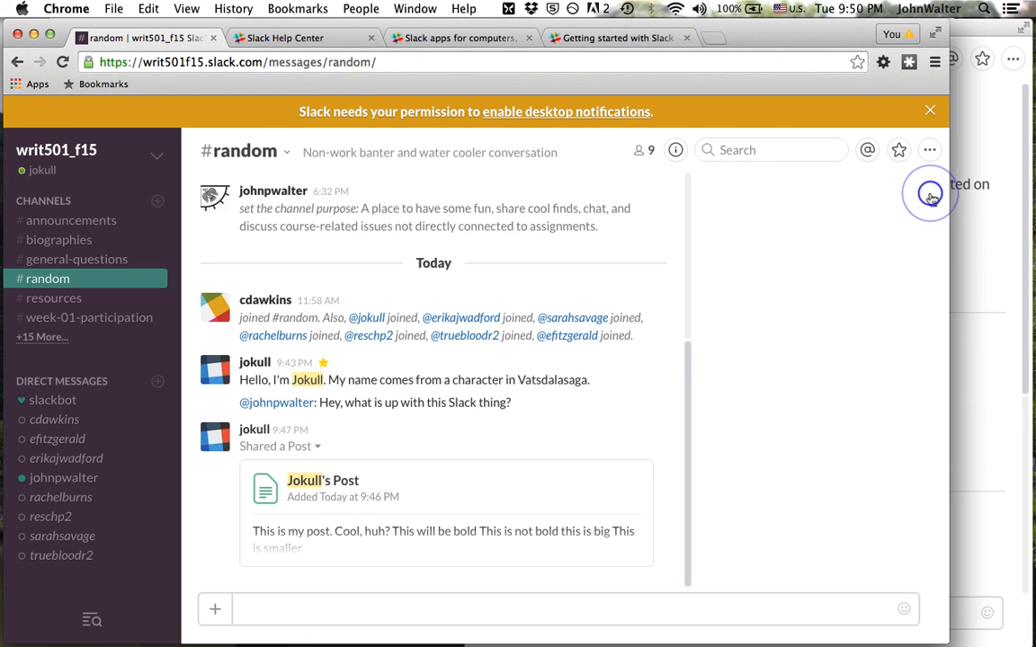
Step: View the Assisted Search hints and check the Mentions & Reactions list
left_click(789, 147)
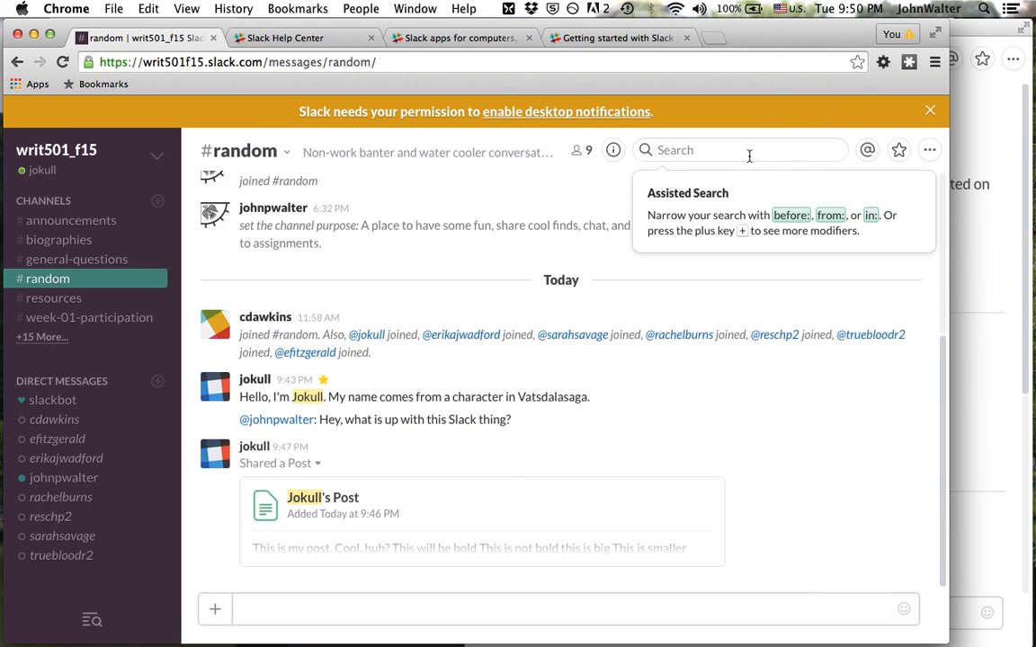
left_click(867, 150)
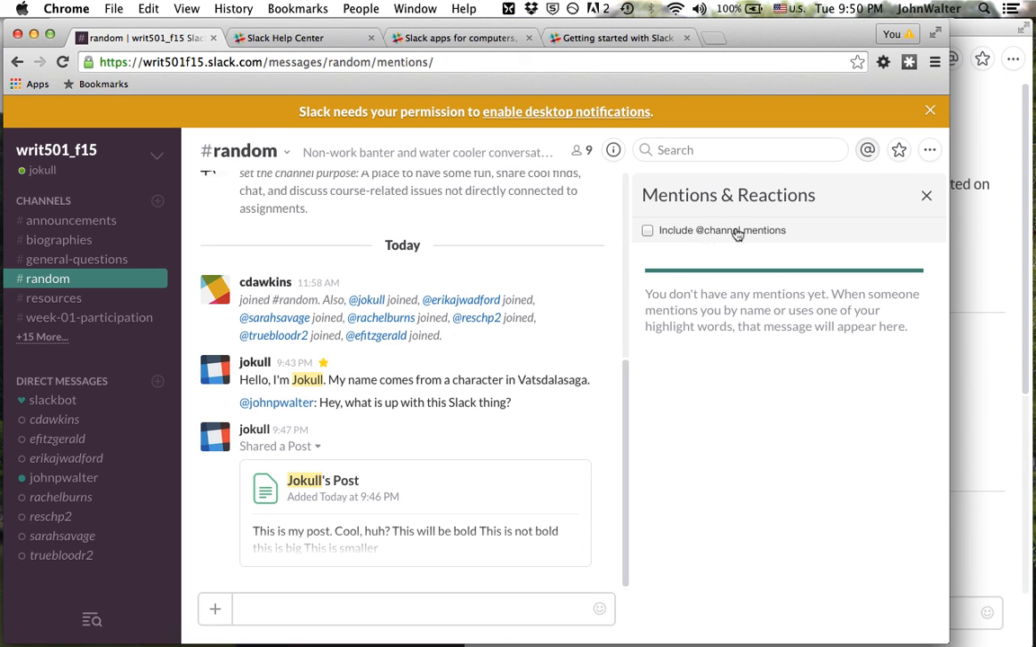
left_click(925, 196)
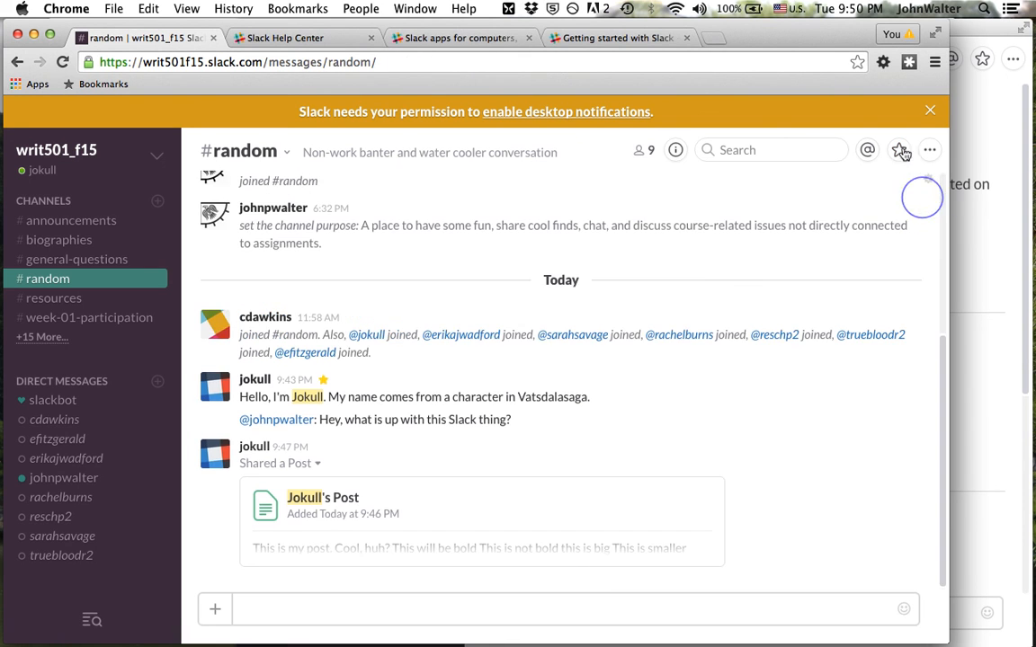
Step: View the starred items and look over the additional options for files, team directory and help
left_click(897, 150)
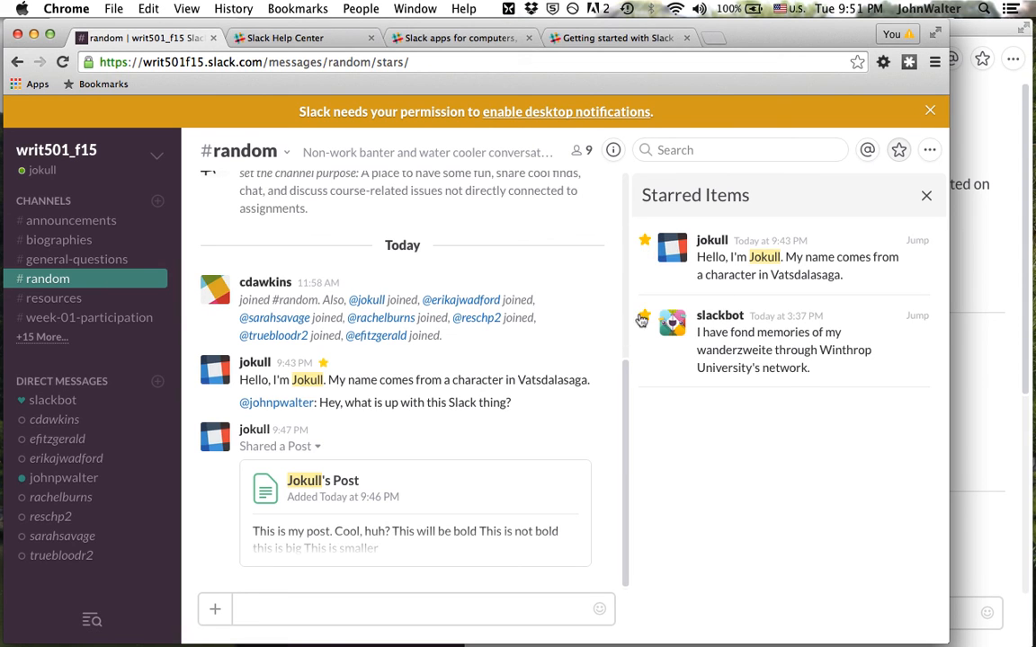
left_click(929, 153)
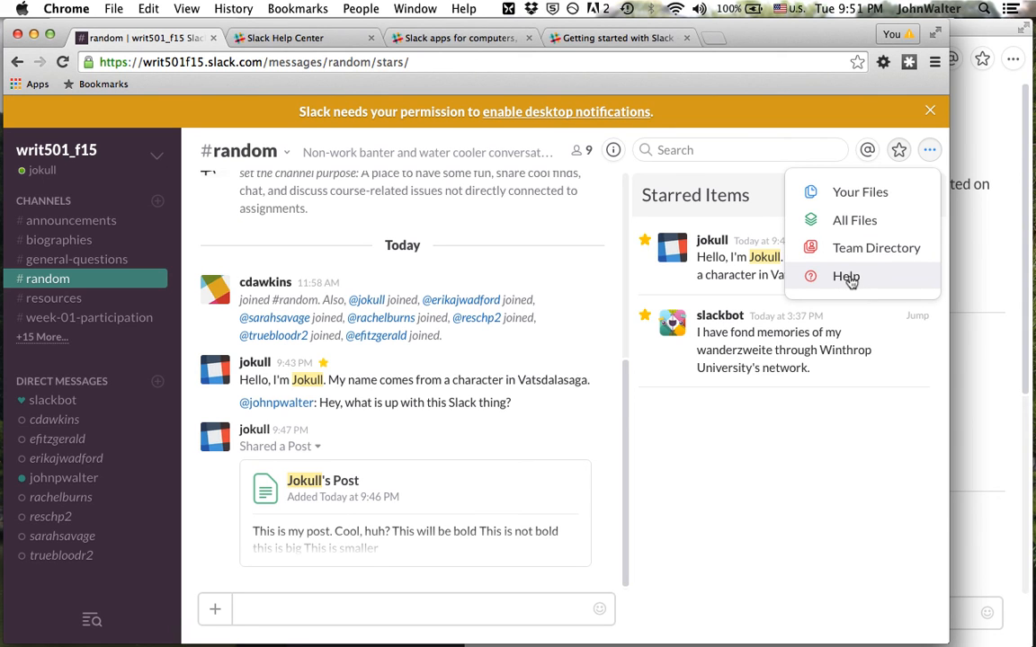
left_click(478, 192)
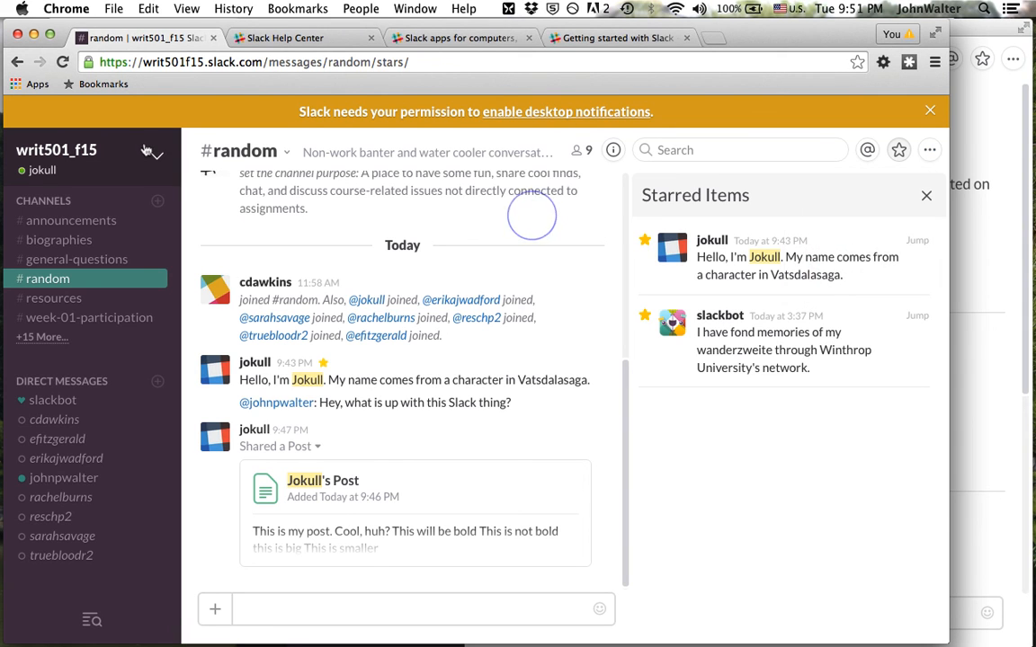
Step: Look over the team menu and view the notification preferences for writ501_f15 without changing them
left_click(155, 157)
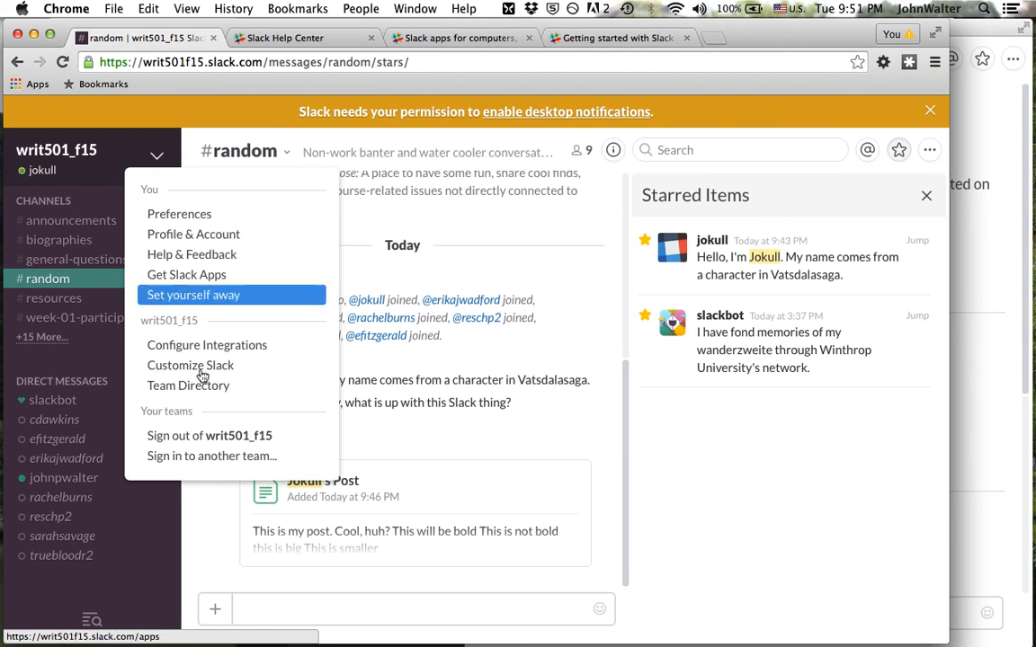
left_click(133, 142)
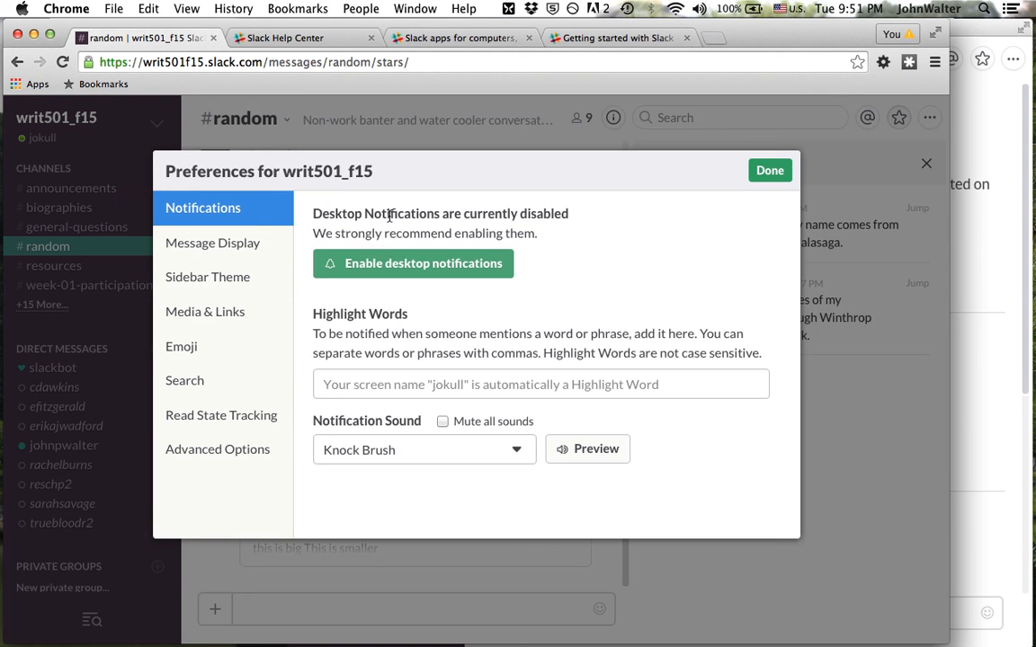
left_click(775, 175)
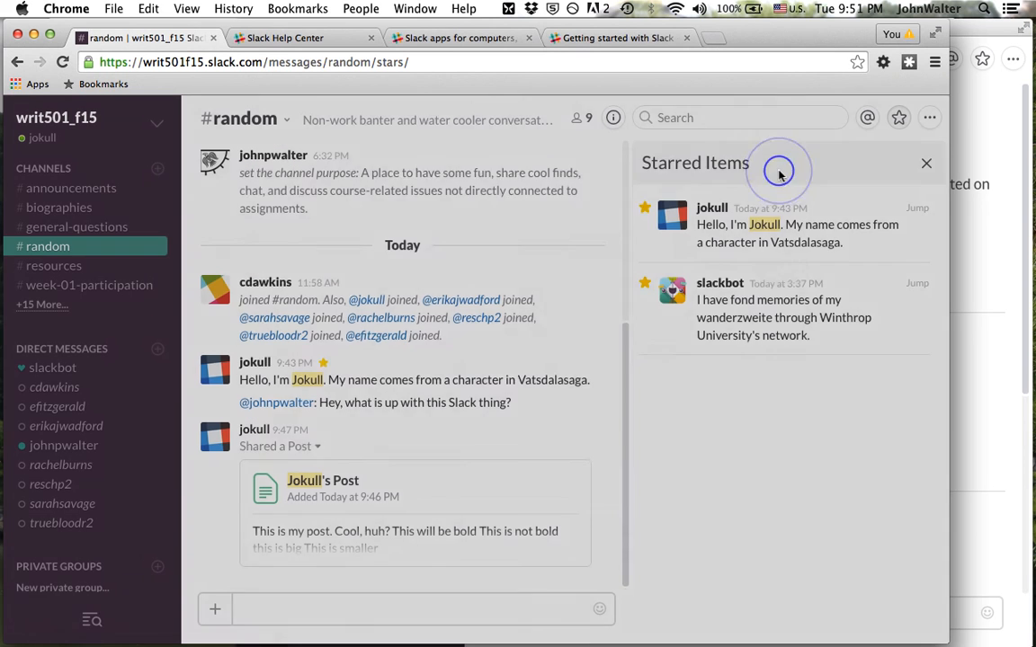
Step: View the list of keyboard shortcuts from the Help topics, and look over the popular help topics again
left_click(930, 117)
left_click(838, 243)
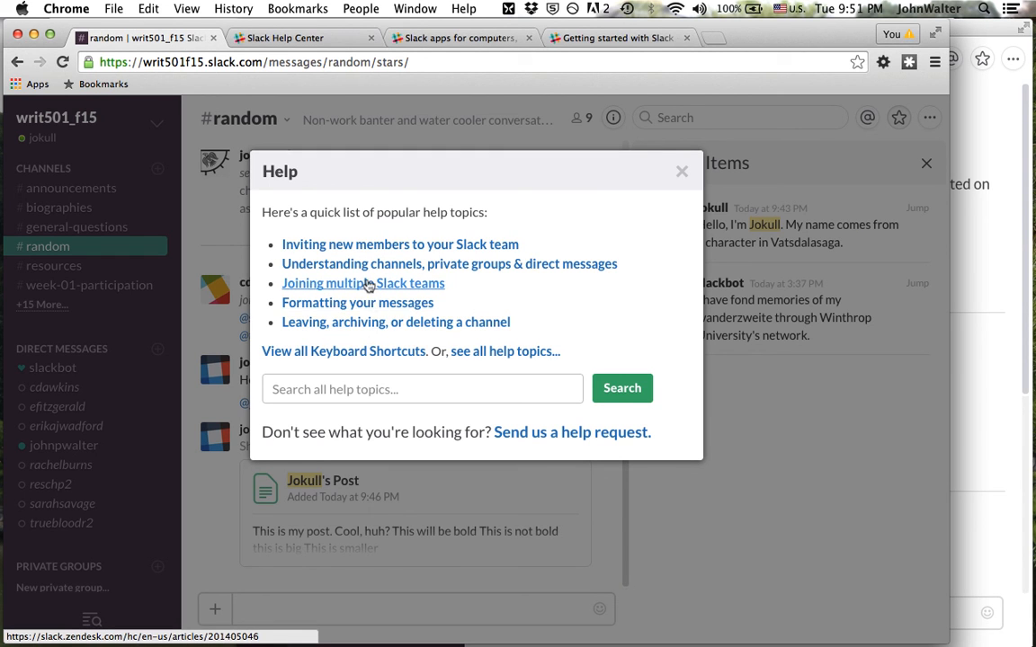
left_click(355, 352)
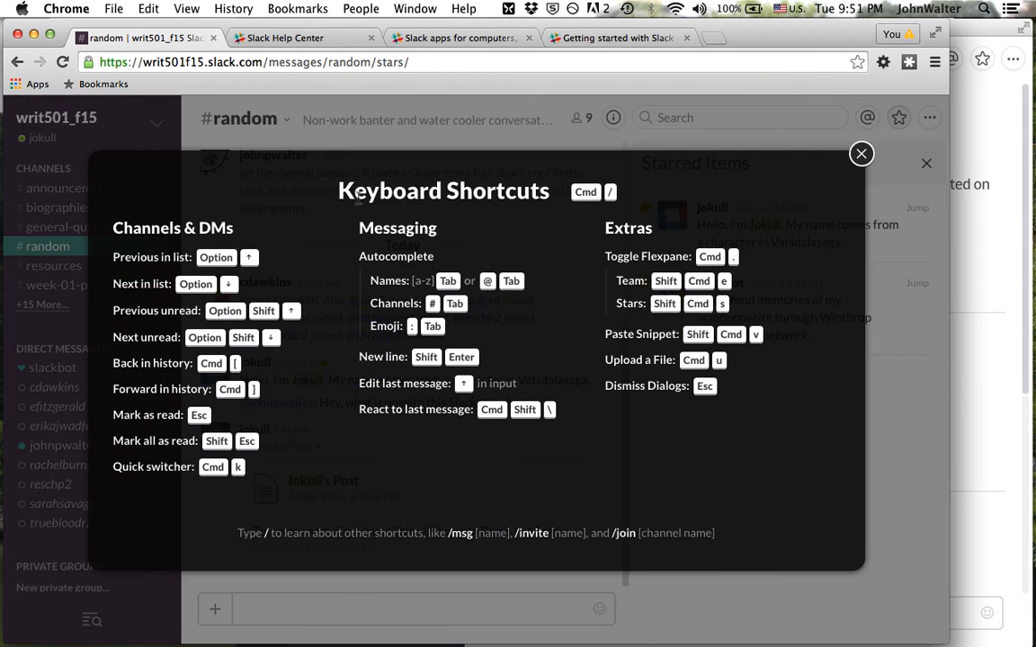
left_click(859, 160)
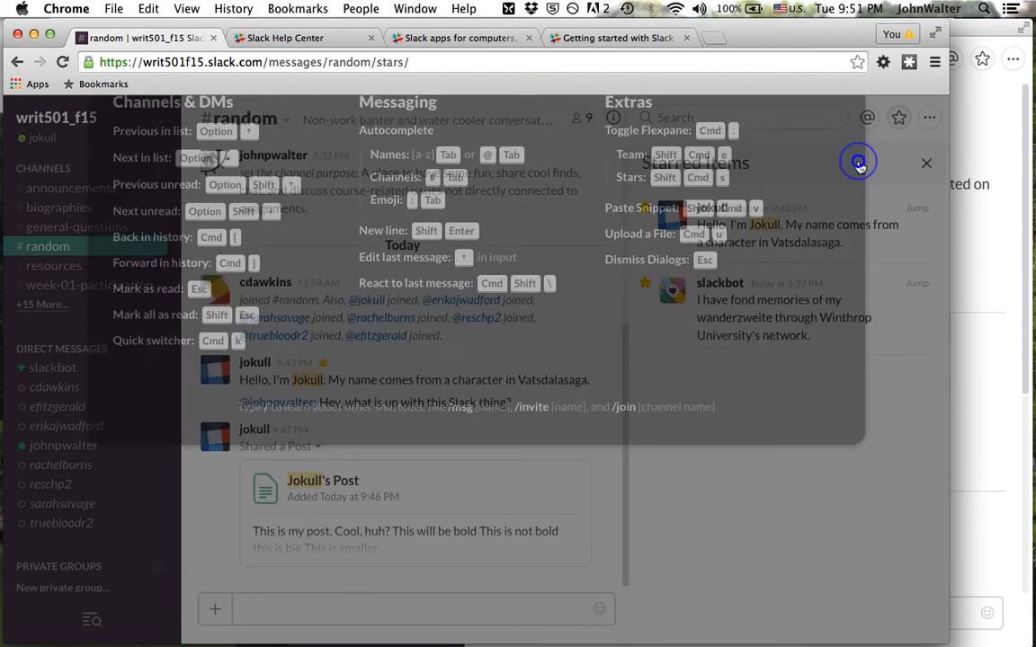
left_click(932, 118)
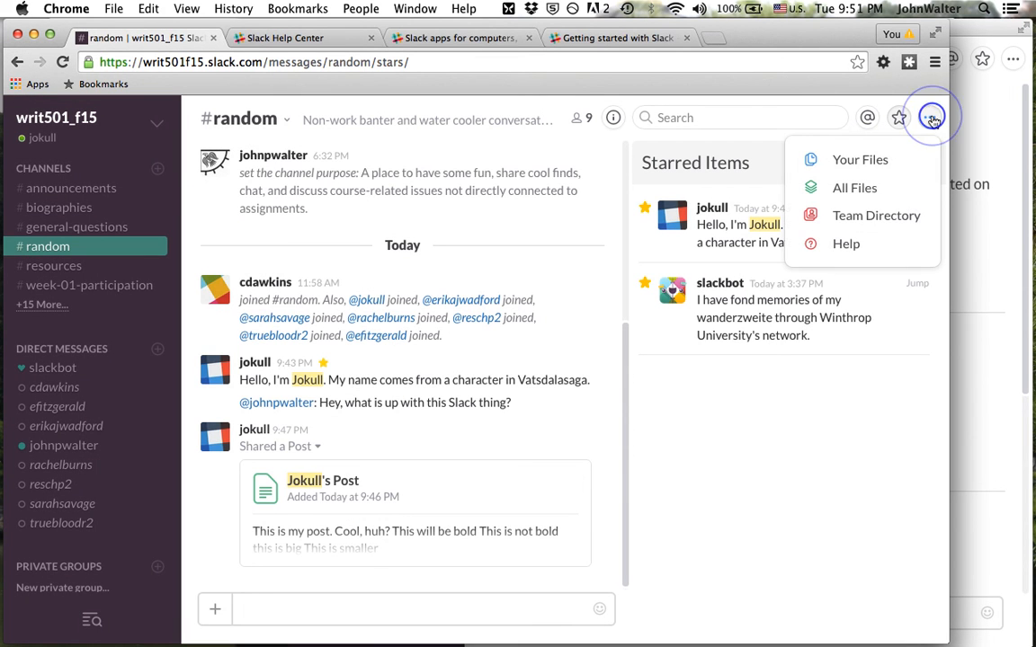
left_click(869, 244)
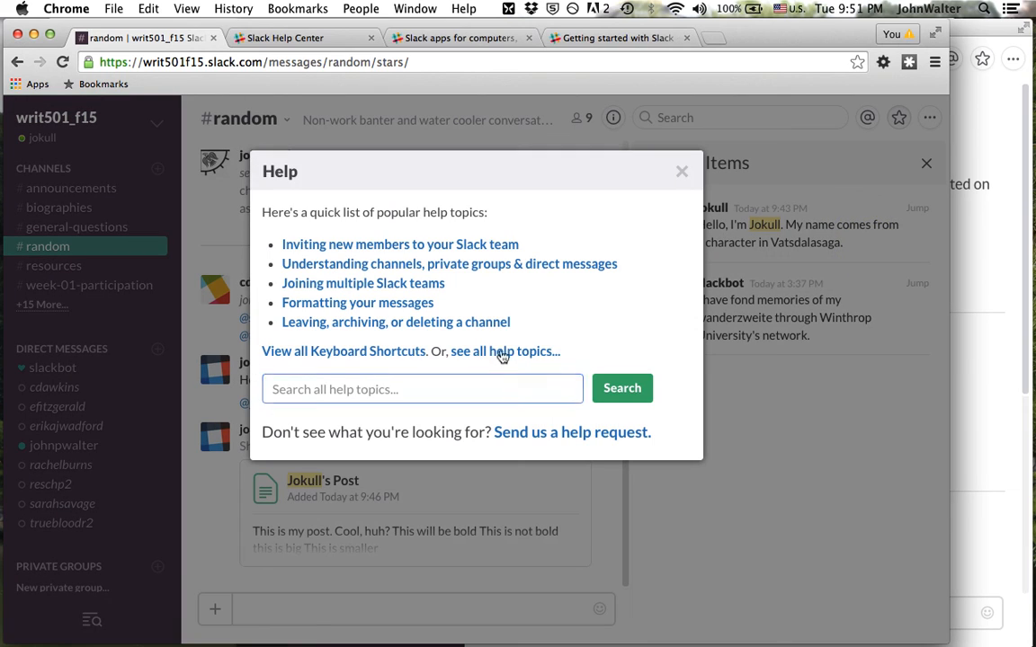
left_click(681, 173)
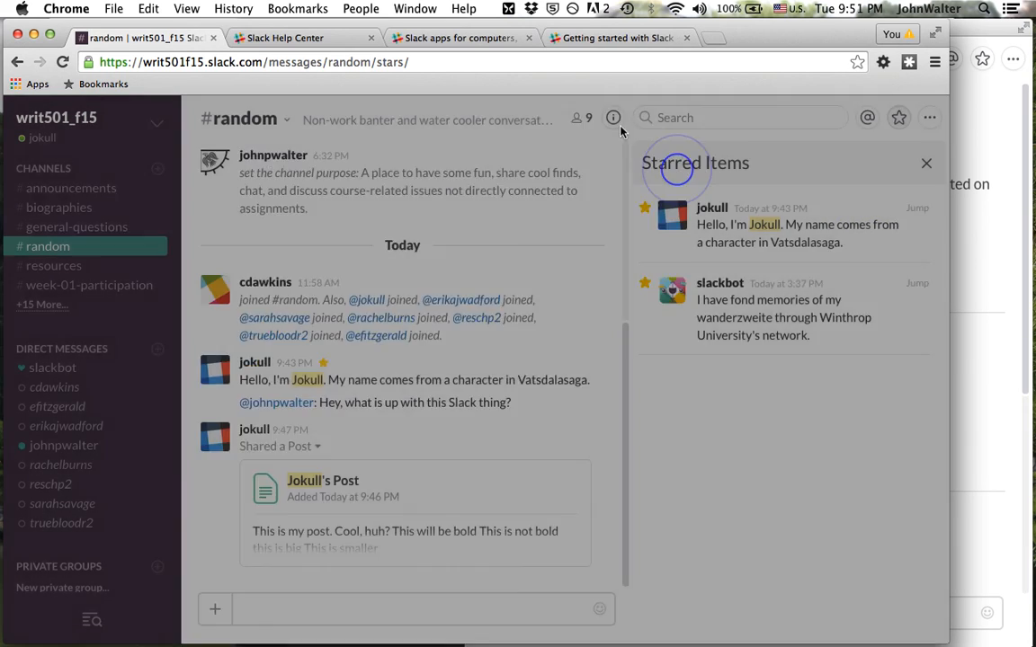
Step: Browse the Slack Help Center's topic categories, from Account & Settings and Messages through Integrations to Team Administration
left_click(262, 39)
scroll(293, 295, "up", 6)
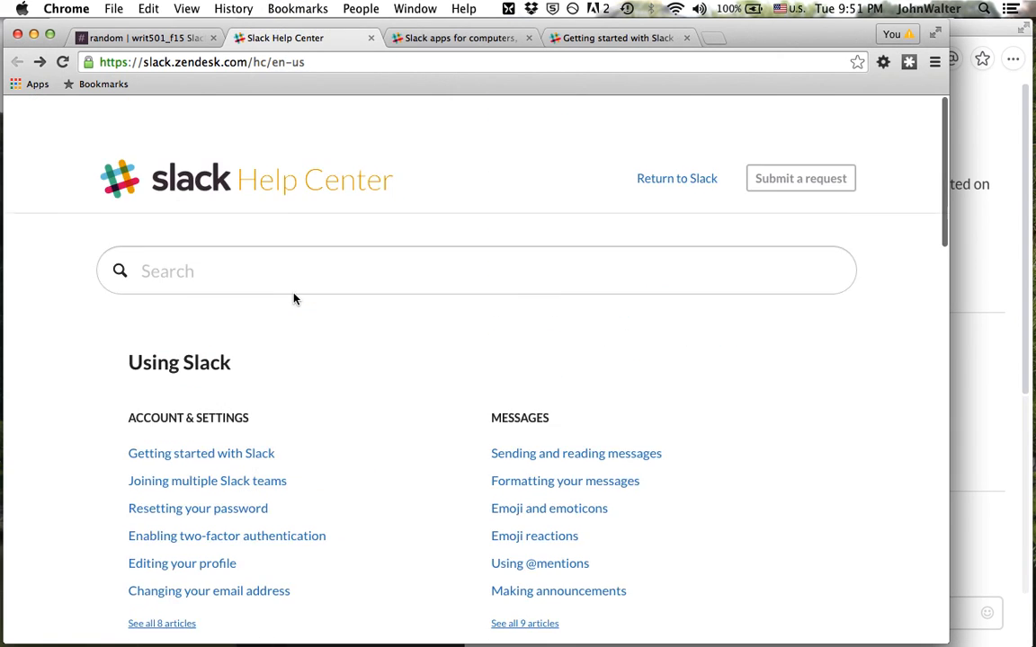
scroll(293, 297, "down", 2)
scroll(294, 296, "down", 1)
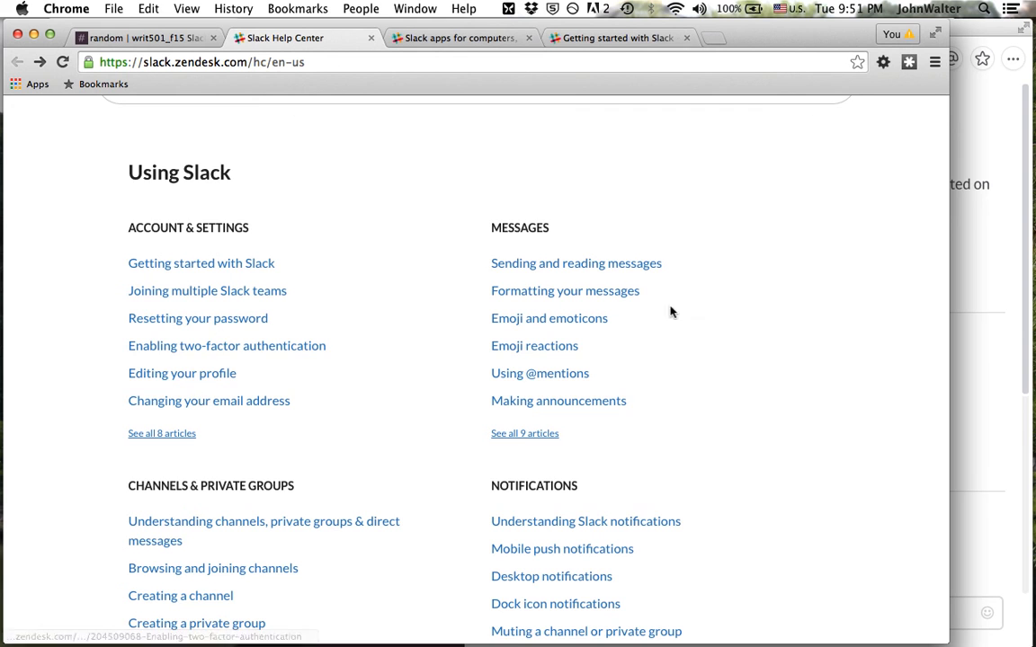
scroll(575, 259, "down", 5)
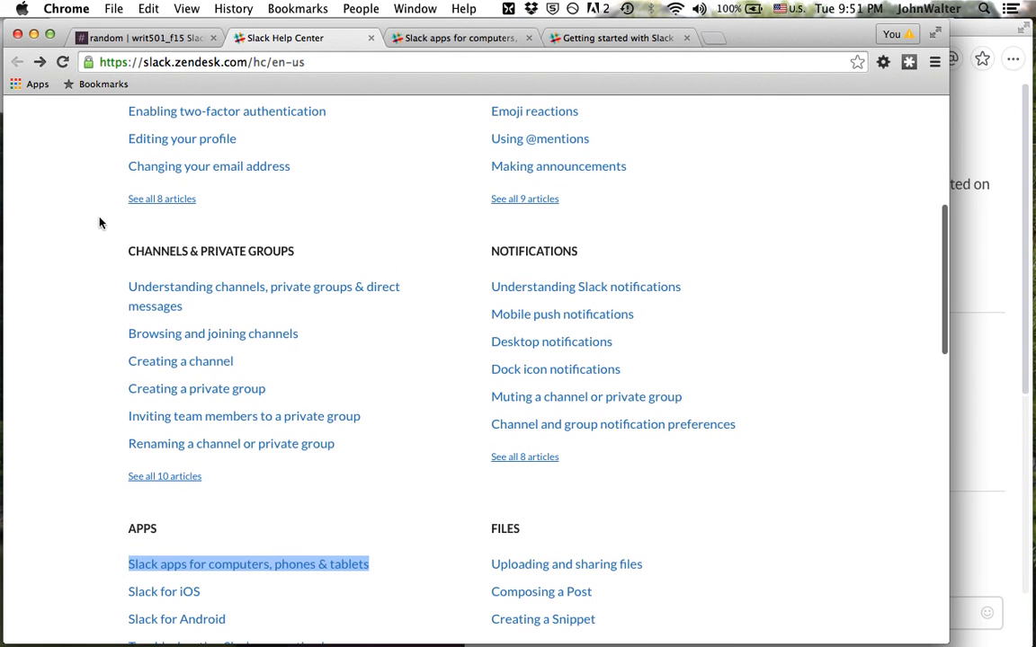
scroll(537, 278, "down", 2)
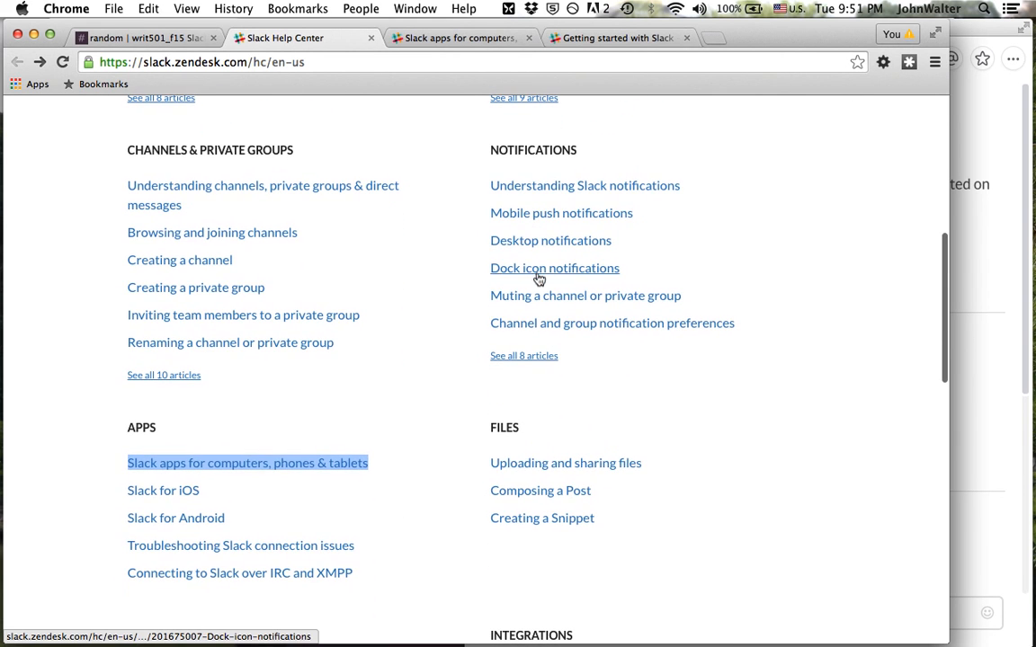
left_click(342, 392)
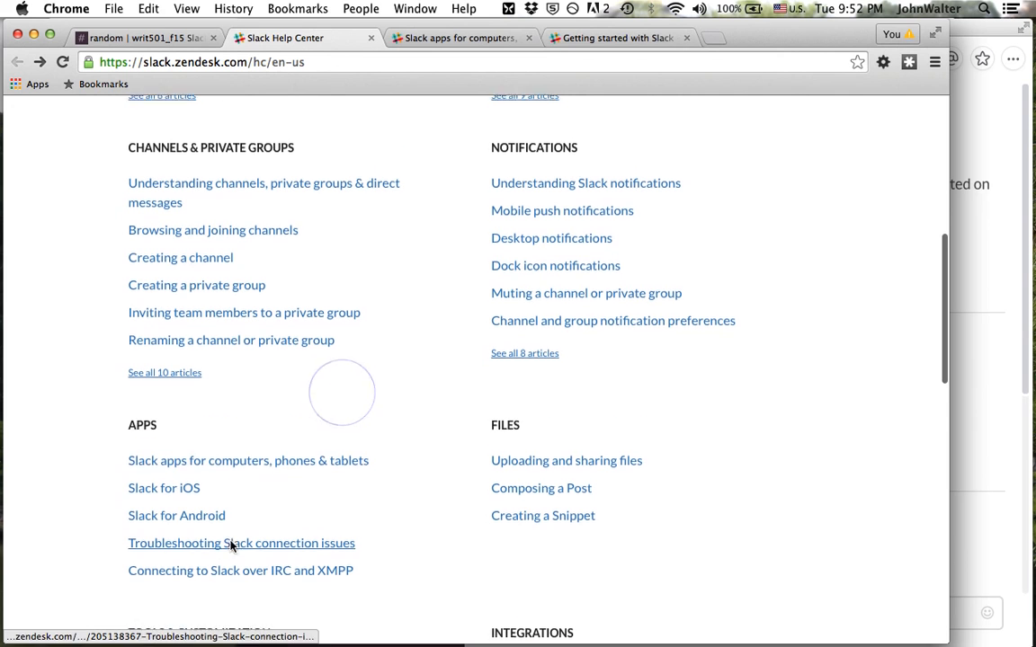
scroll(224, 547, "down", 5)
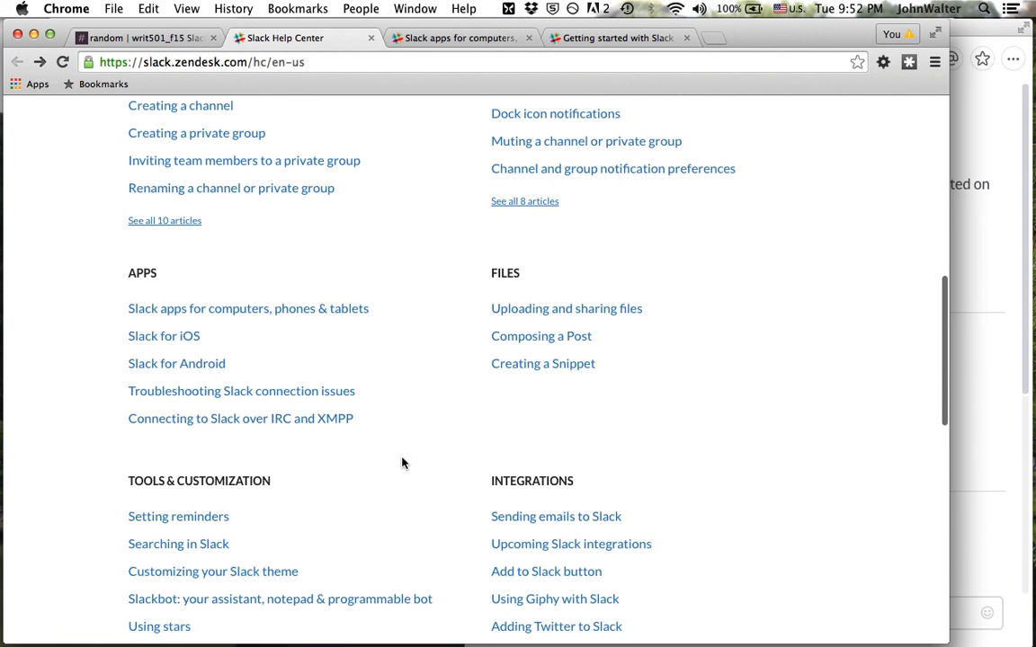
scroll(404, 456, "down", 5)
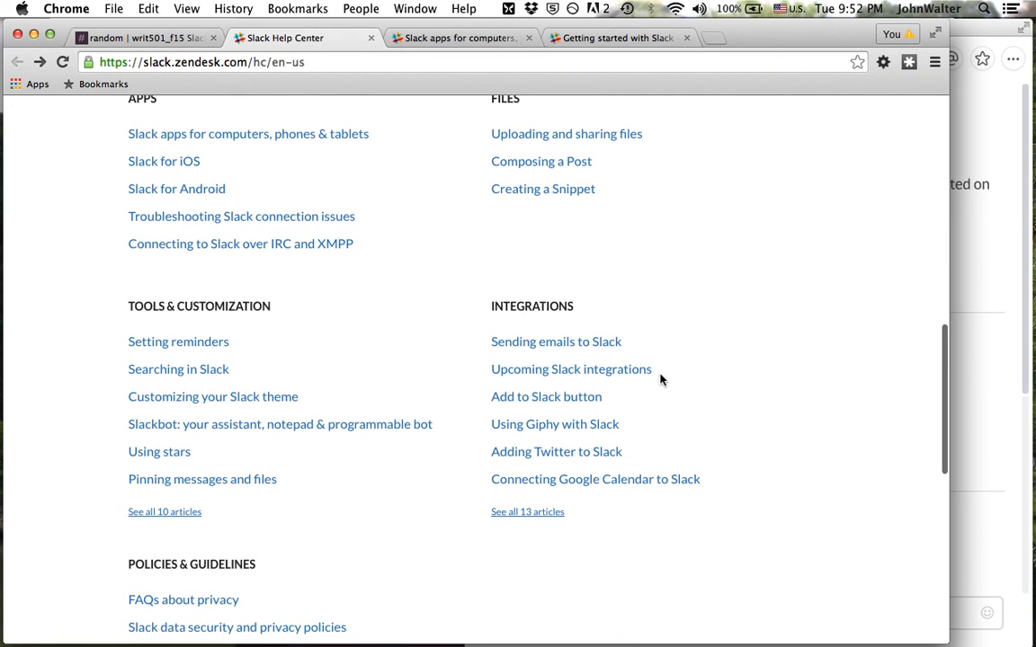
scroll(659, 378, "down", 4)
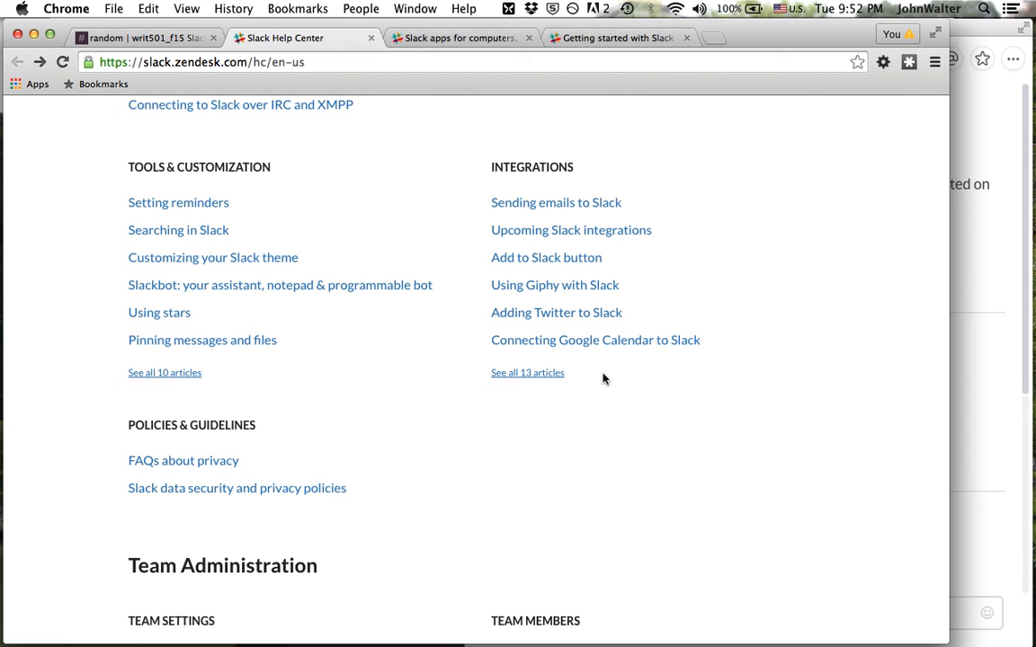
scroll(350, 458, "down", 5)
left_click(352, 430)
scroll(360, 366, "up", 15)
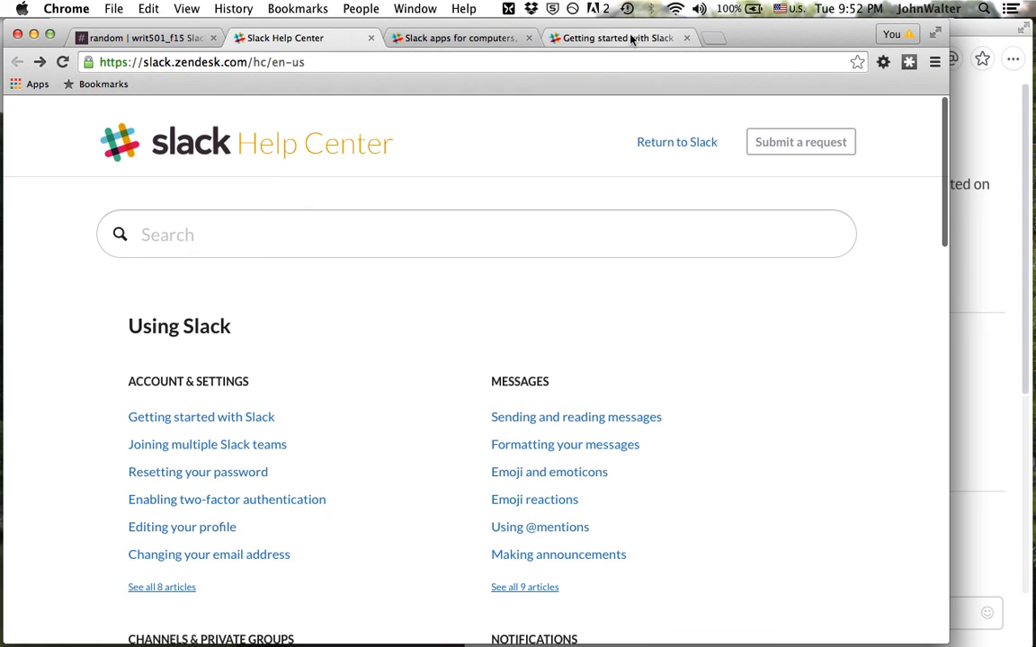
Step: Skim the "Getting started with Slack" article, from Sign Up through channels to the channel-specific notification settings
left_click(632, 39)
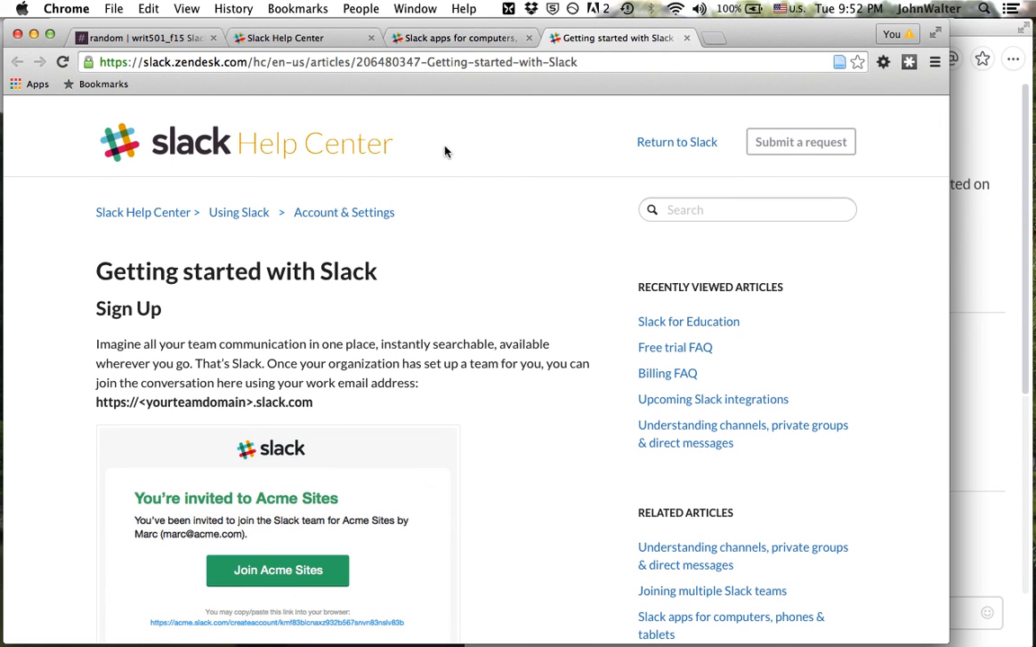
scroll(432, 212, "down", 1)
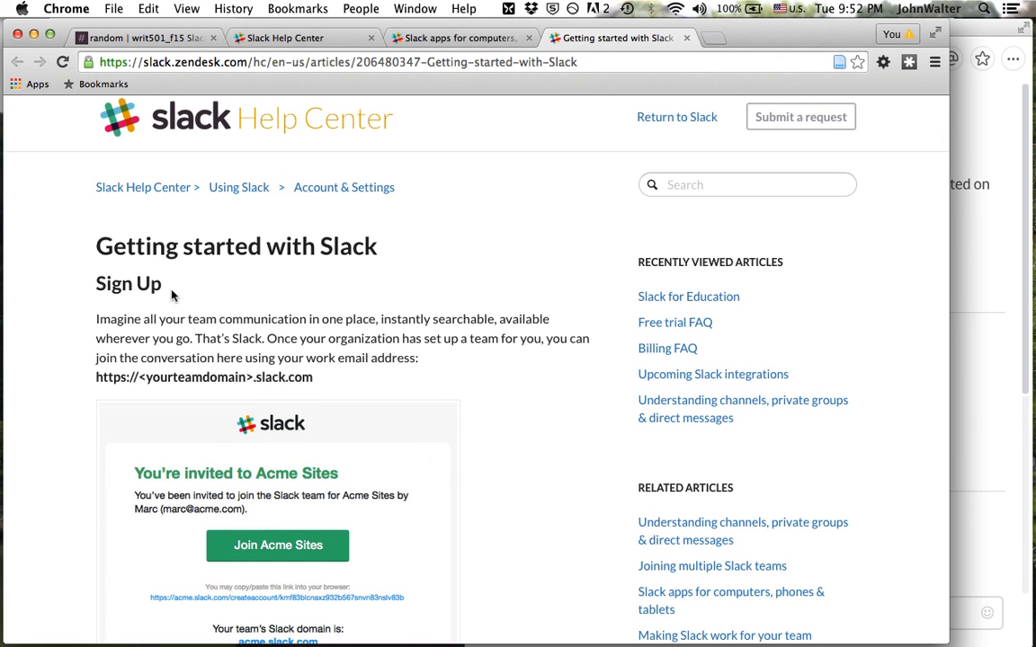
scroll(362, 449, "down", 1)
scroll(362, 449, "down", 10)
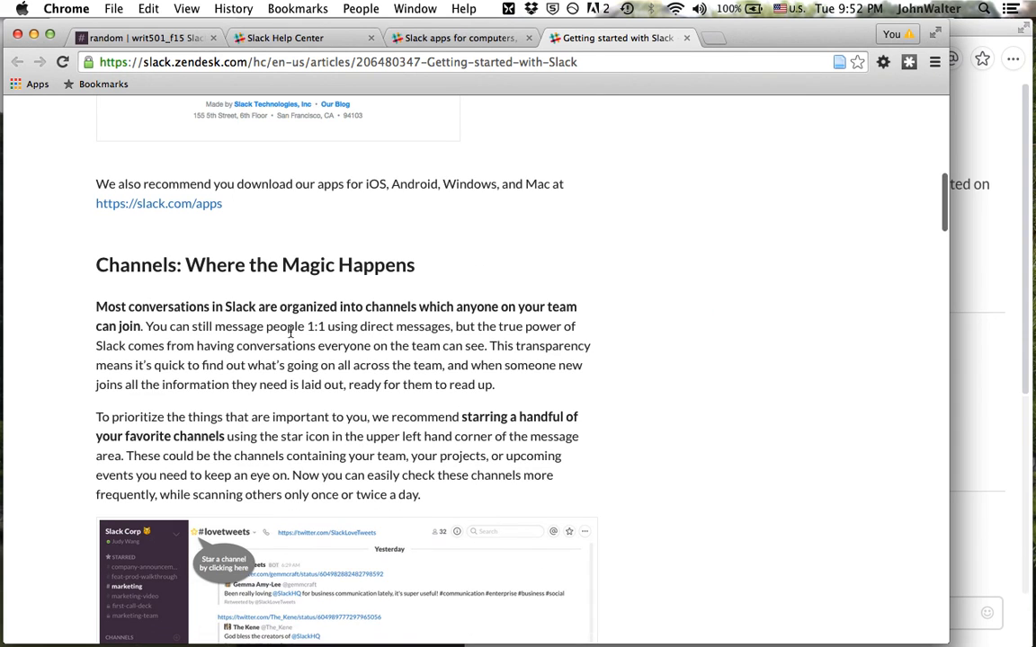
scroll(290, 331, "down", 4)
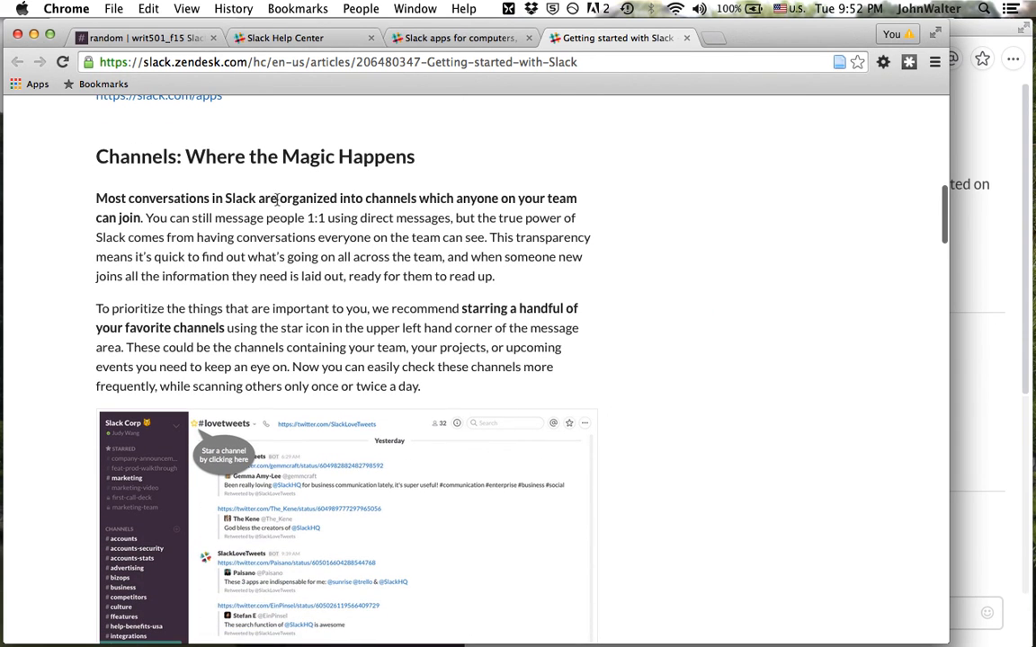
scroll(277, 200, "down", 14)
scroll(277, 205, "down", 8)
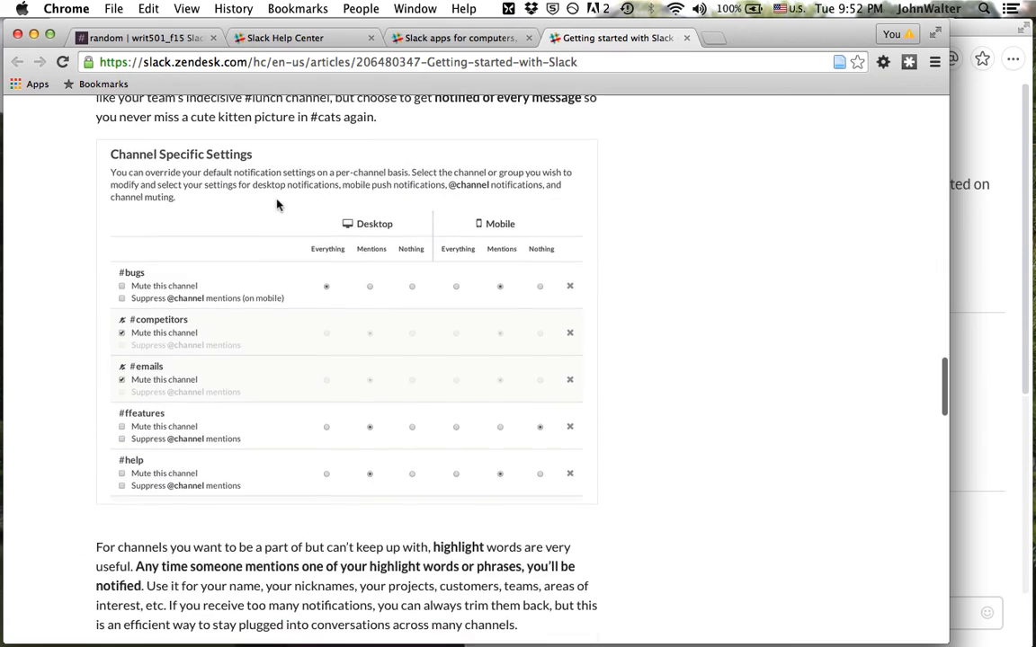
Step: View the article on Slack apps for computers, phones & tablets and the Apps section of the Help Center
left_click(456, 43)
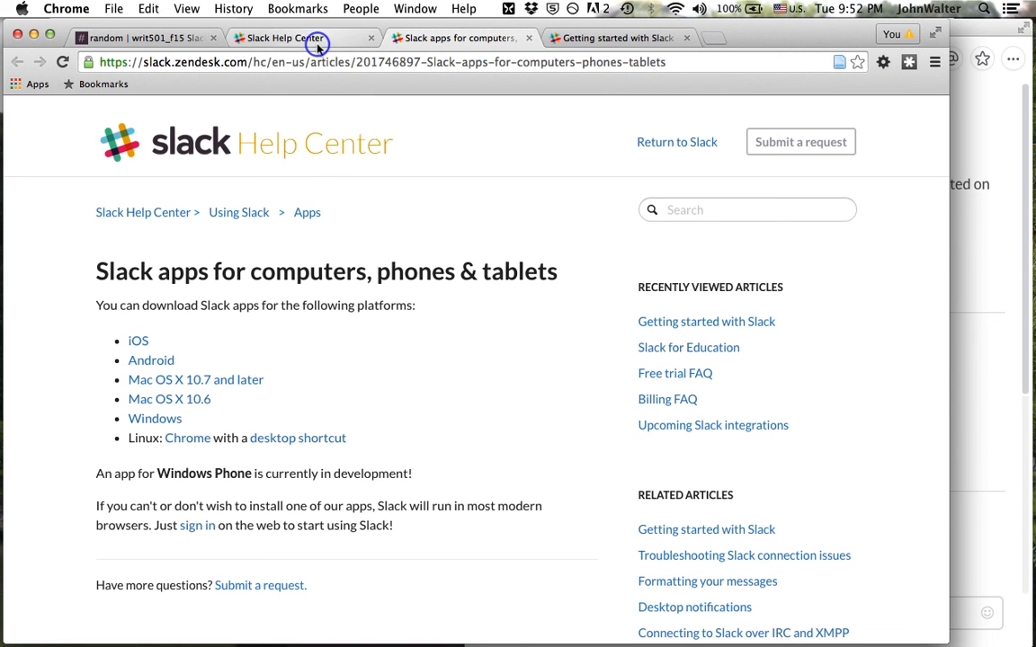
left_click(274, 40)
scroll(173, 462, "down", 5)
scroll(174, 462, "down", 3)
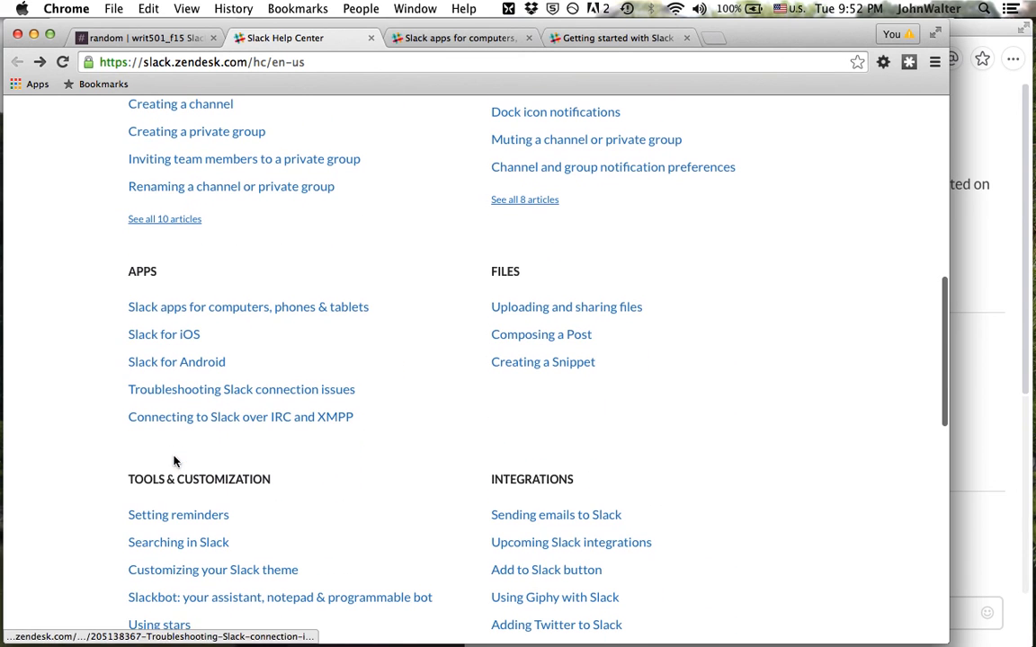
left_click(440, 39)
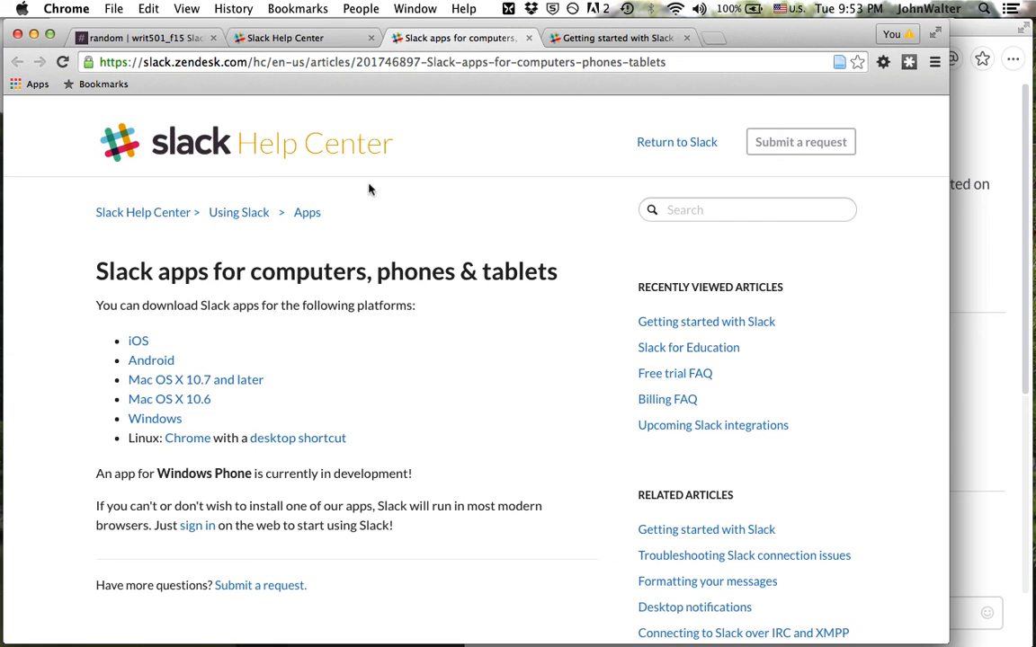
Step: Open the #general-questions channel of the Slack team, and revisit the start of the Slack Help Center page
left_click(148, 38)
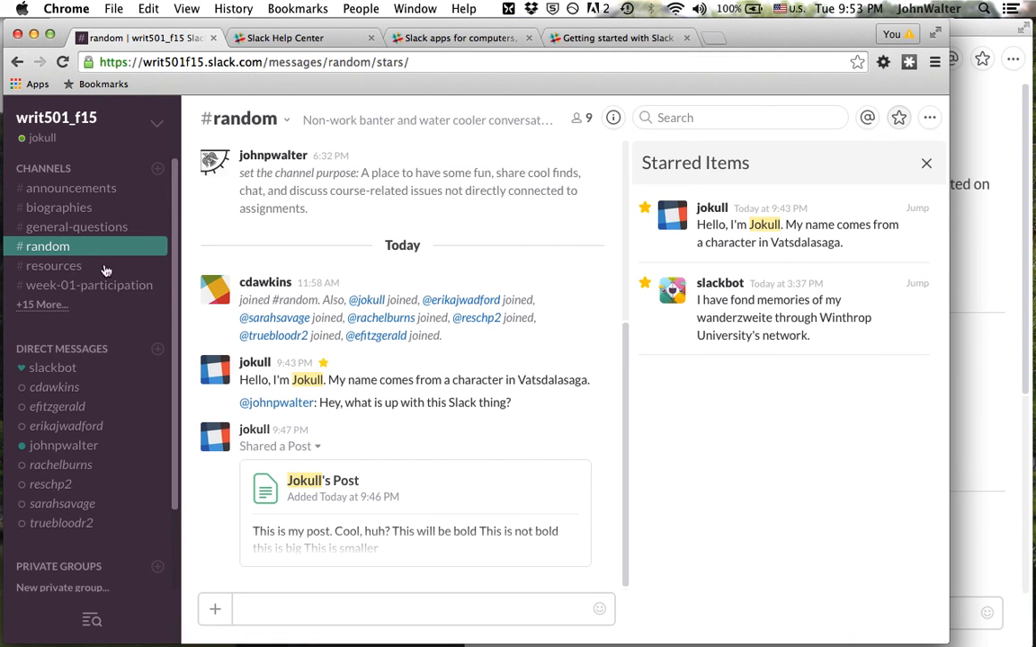
left_click(97, 227)
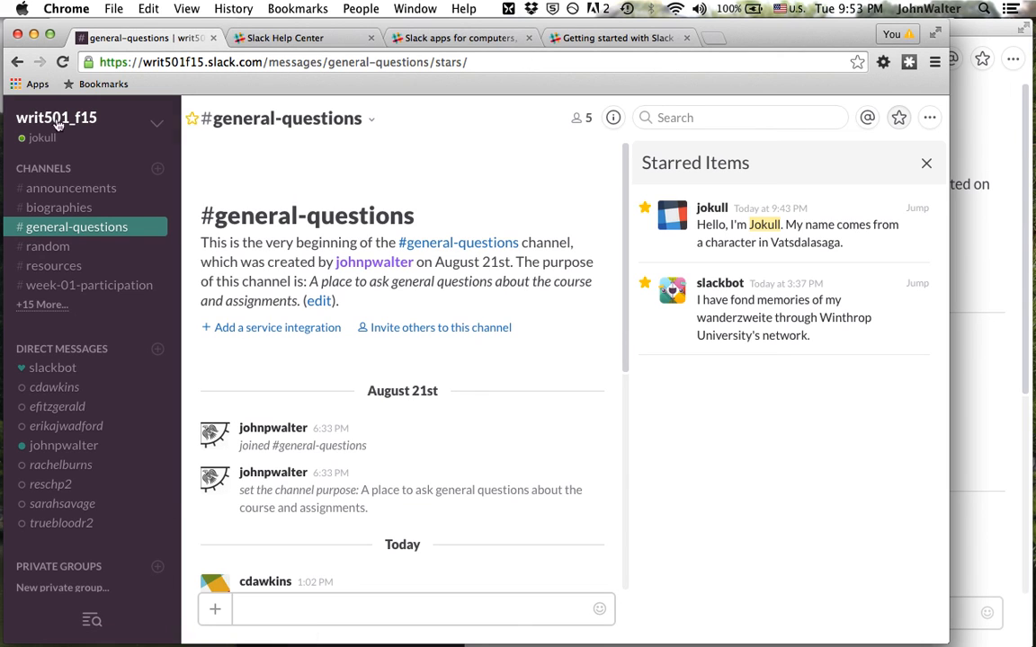
left_click(302, 43)
scroll(288, 144, "up", 10)
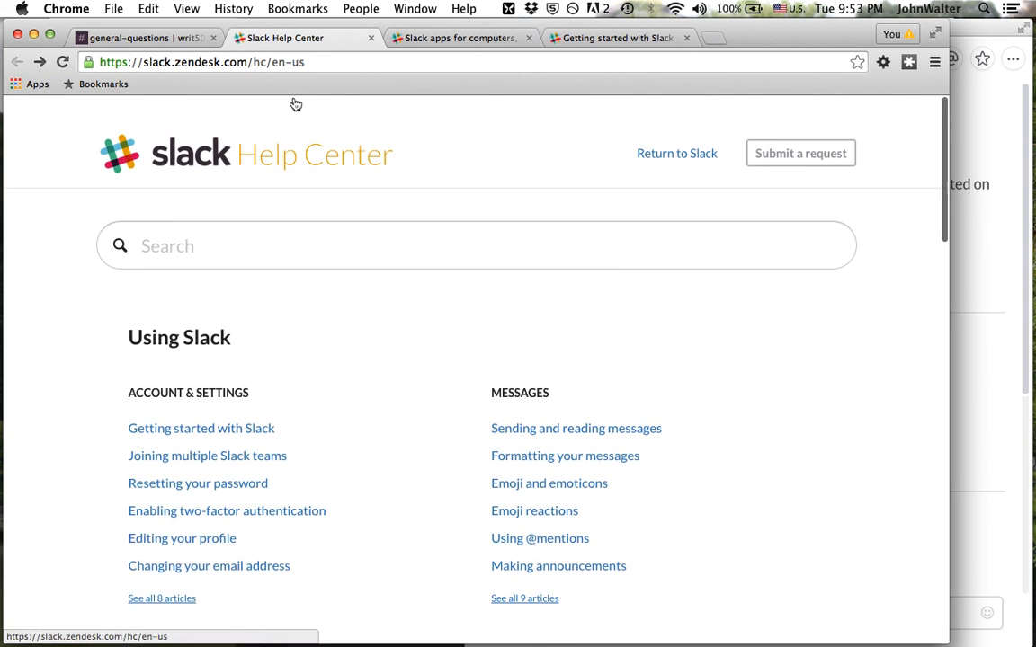
Step: Return to #general-questions in Slack, check where Help is offered, and close the Starred Items pane
left_click(132, 40)
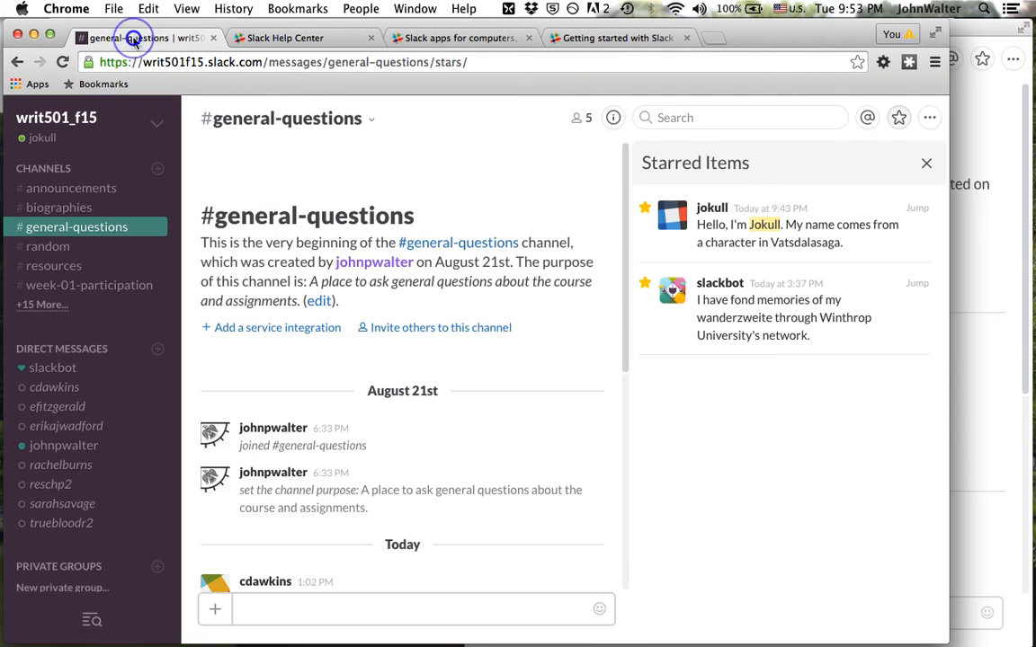
left_click(932, 119)
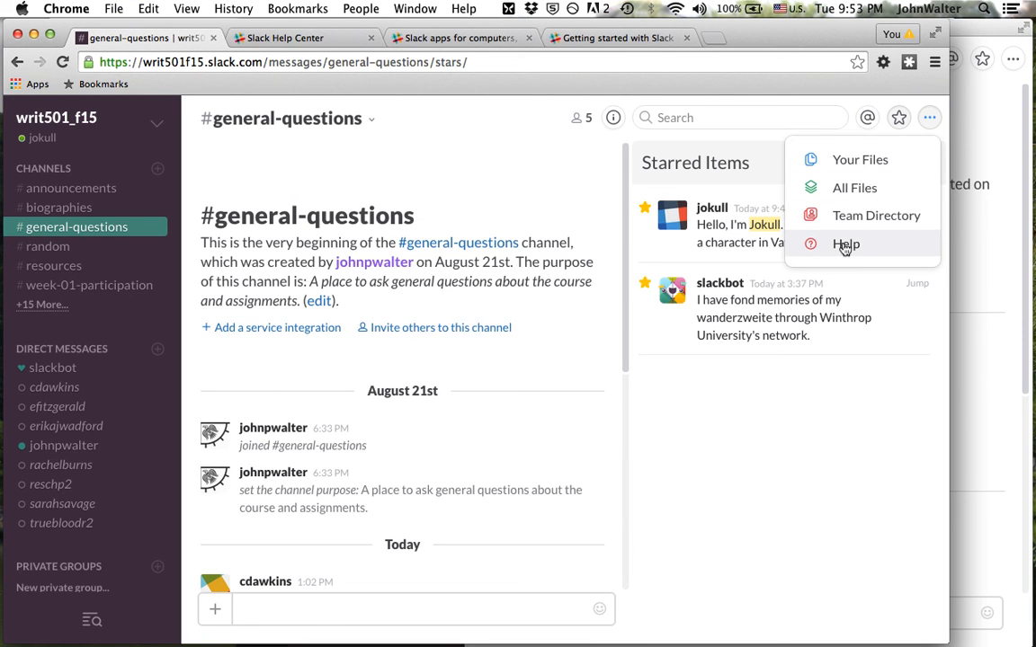
left_click(497, 178)
left_click(929, 161)
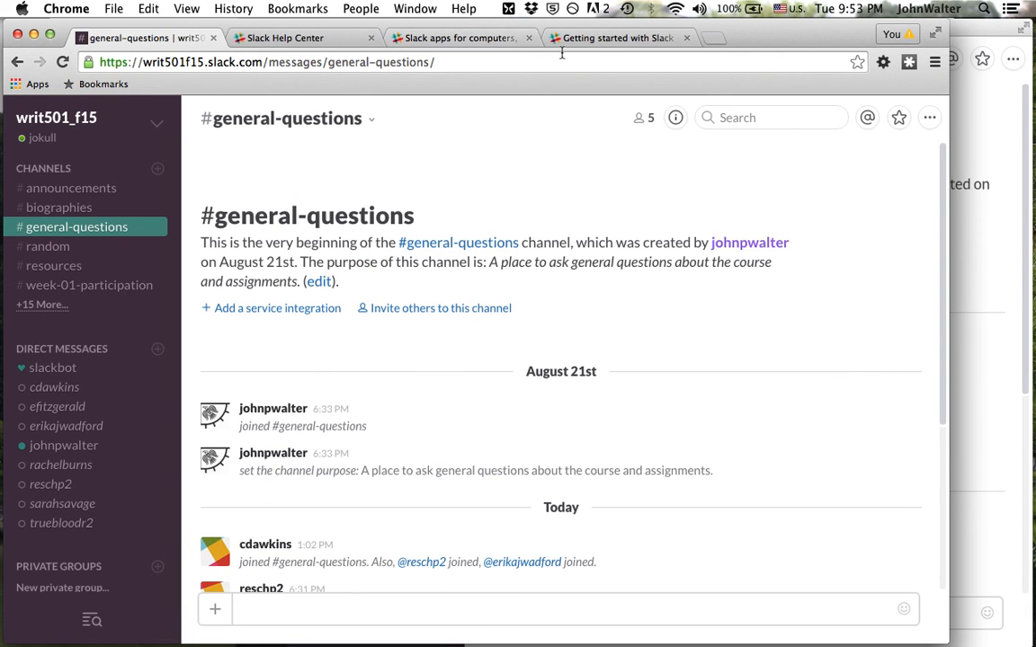
Step: Reopen the Help Center article listing the platforms that Slack apps can be downloaded for
left_click(467, 38)
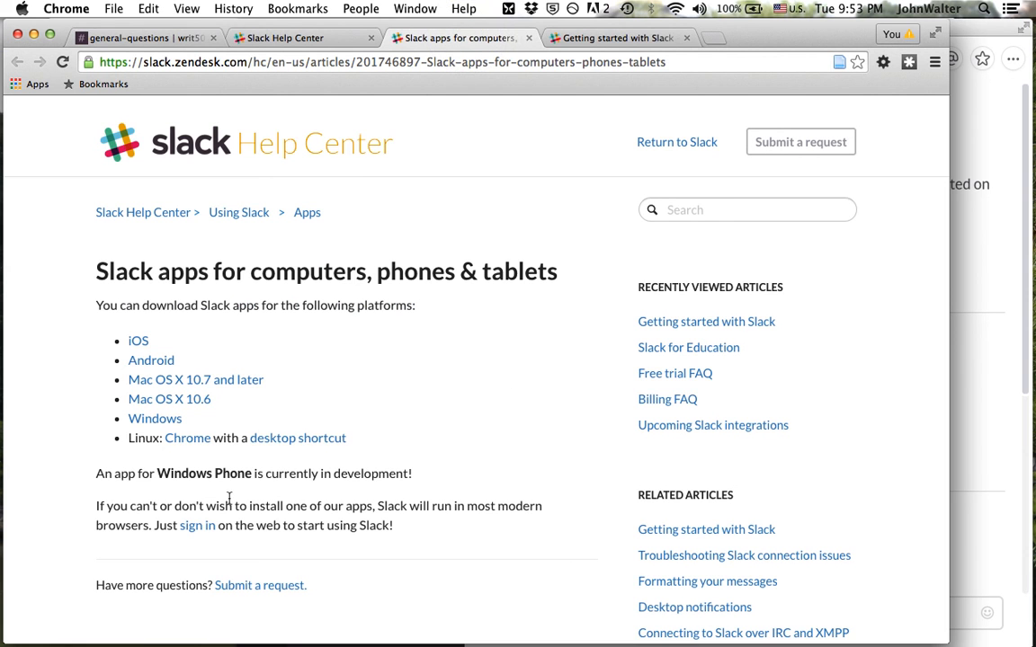